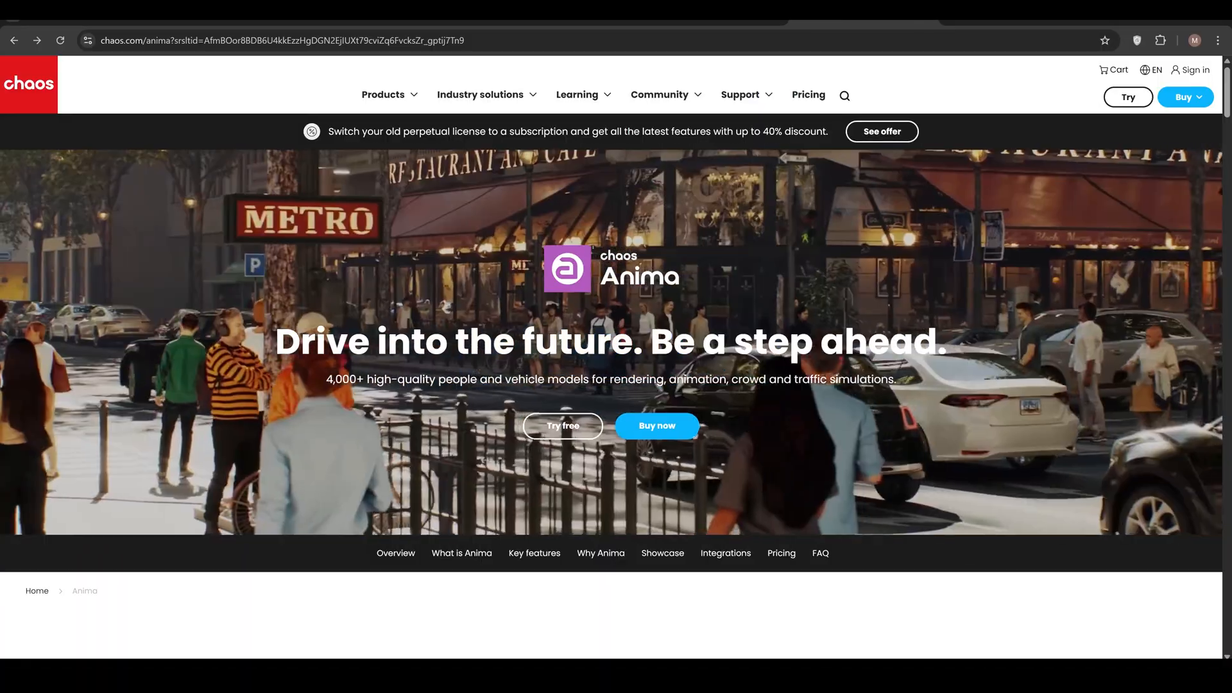
- Open the Buy options for Anima from the product page header
left_click(1184, 96)
- Go to the Anima pricing page and start the free Anima trial
left_click(1113, 137)
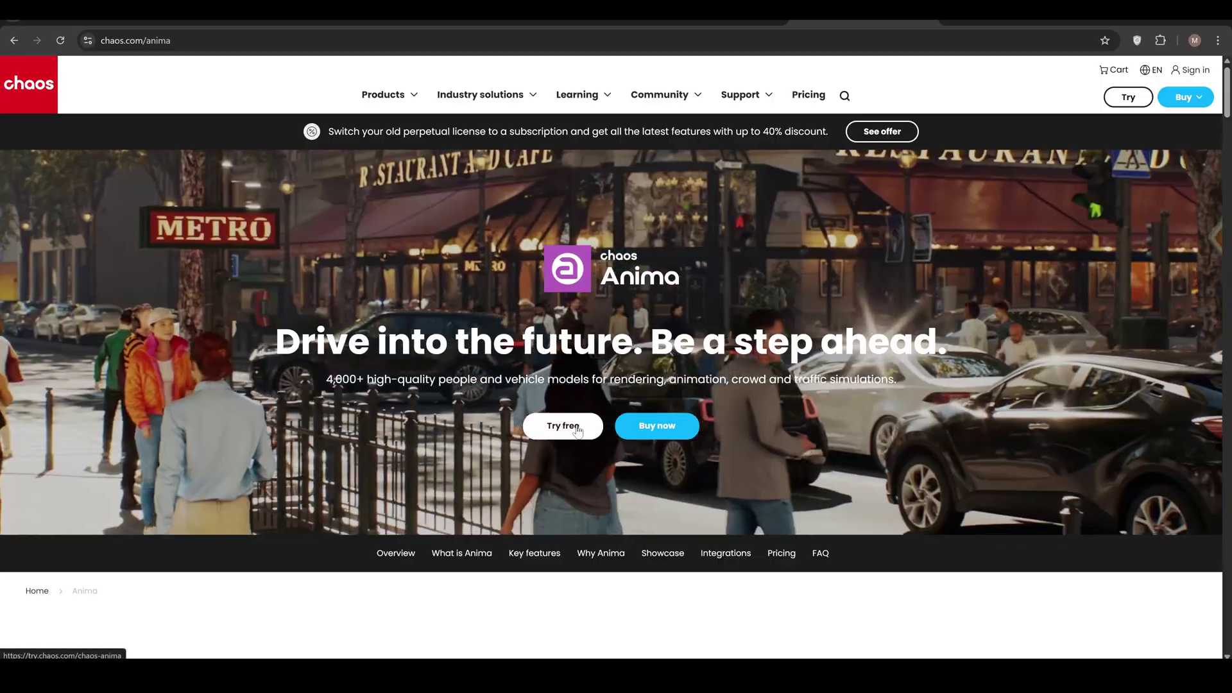
left_click(563, 426)
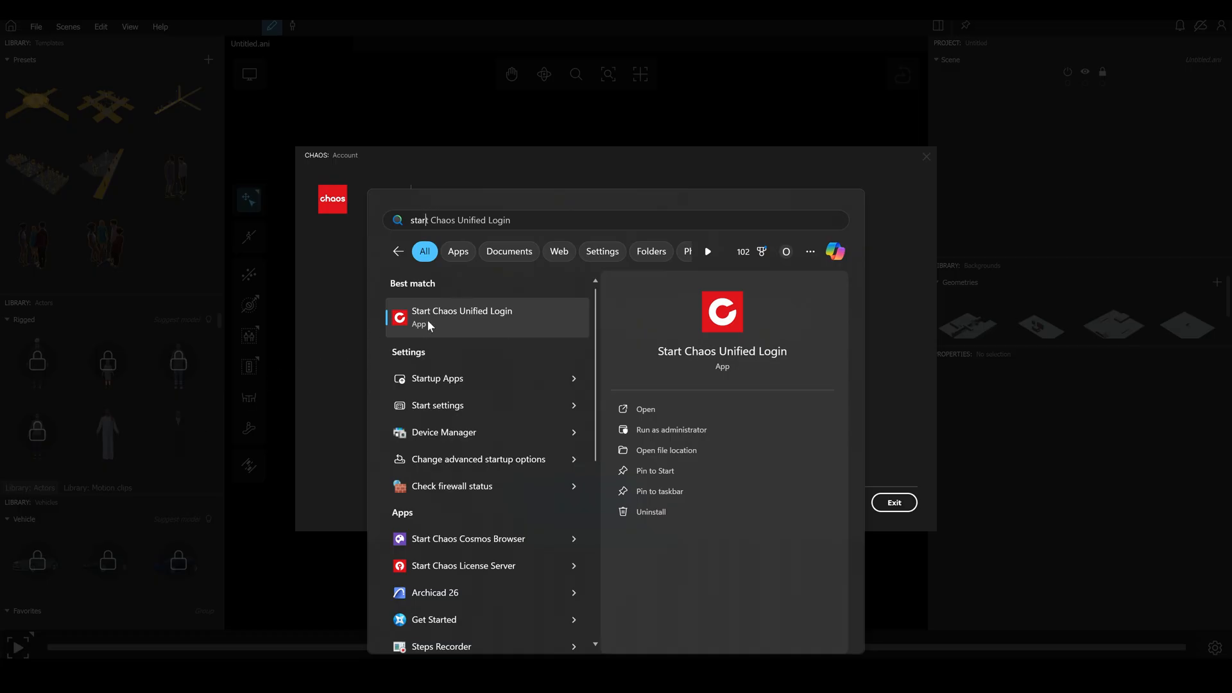
- Launch Start Chaos Unified Login to activate the licence, then check the File menu
left_click(463, 315)
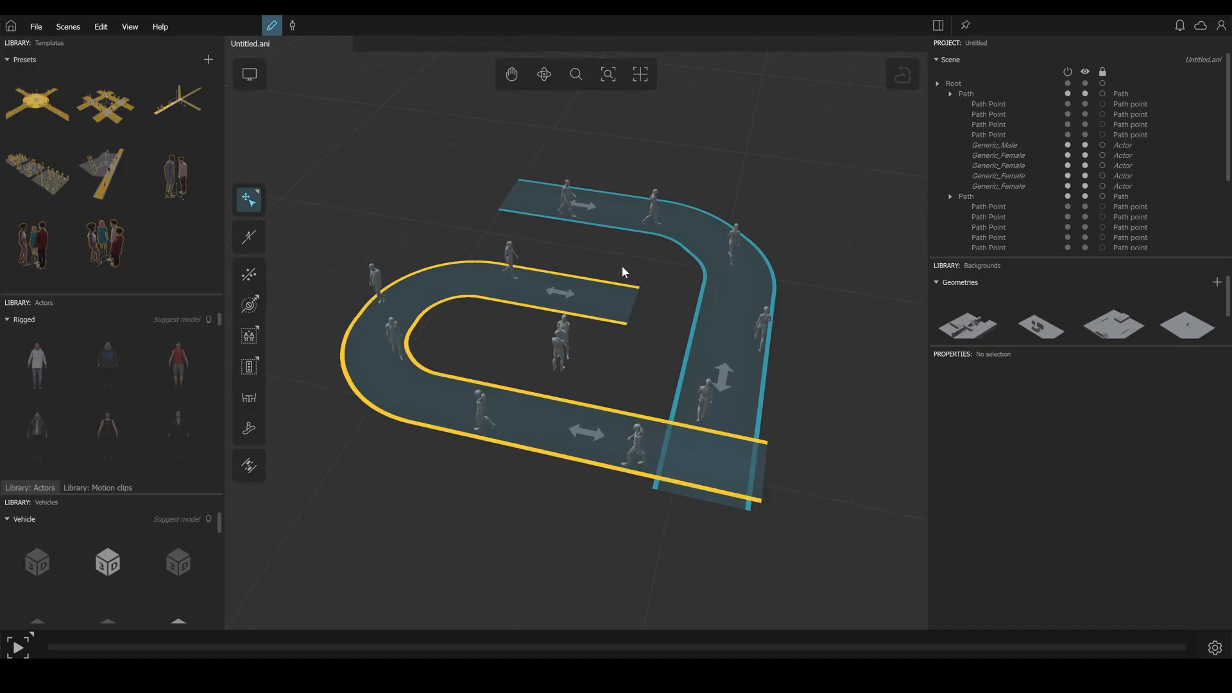
left_click(34, 26)
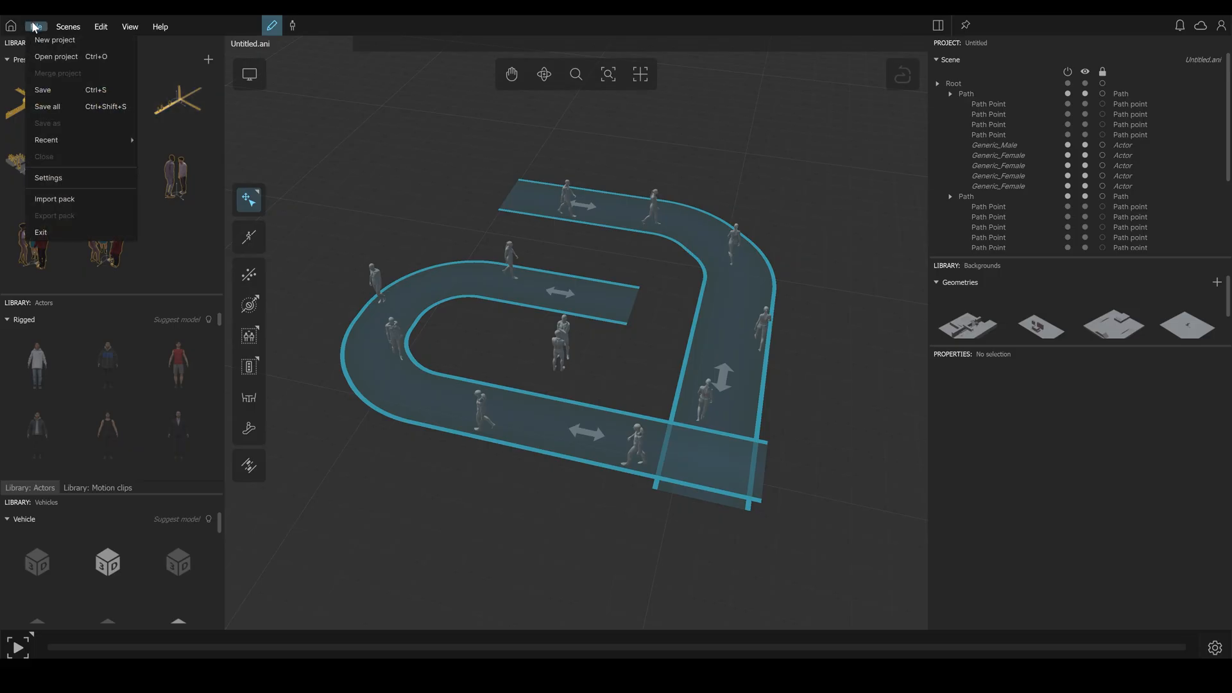
left_click(330, 171)
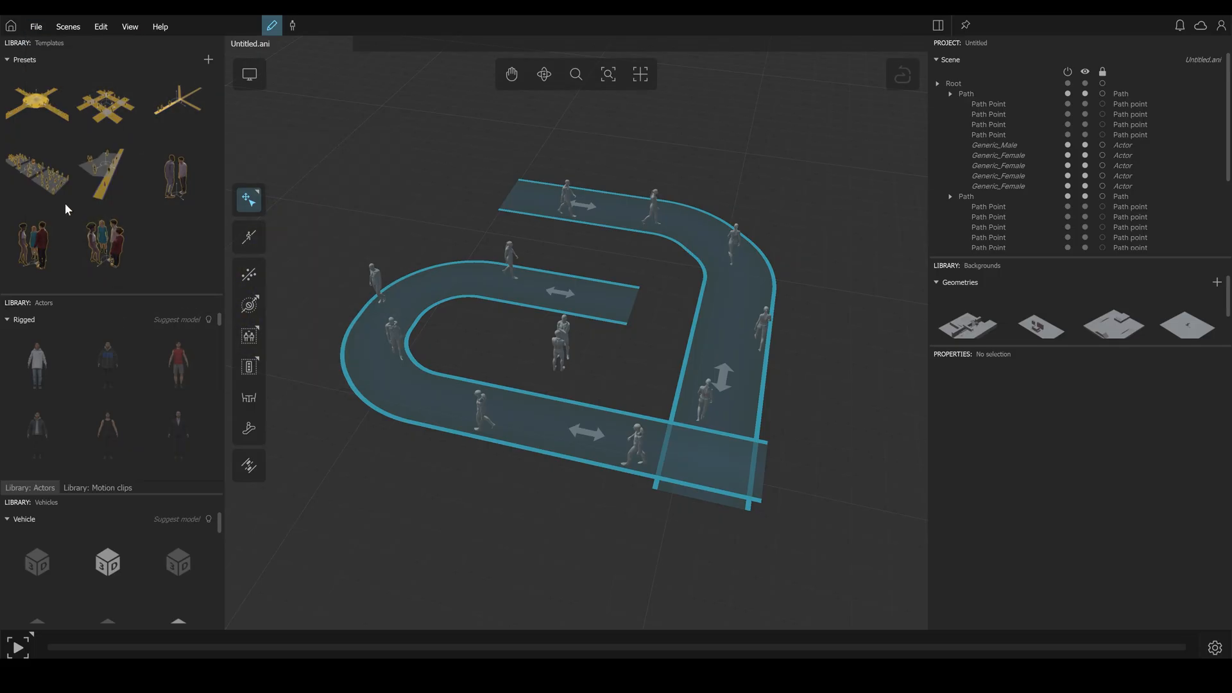
mouse_move(107, 242)
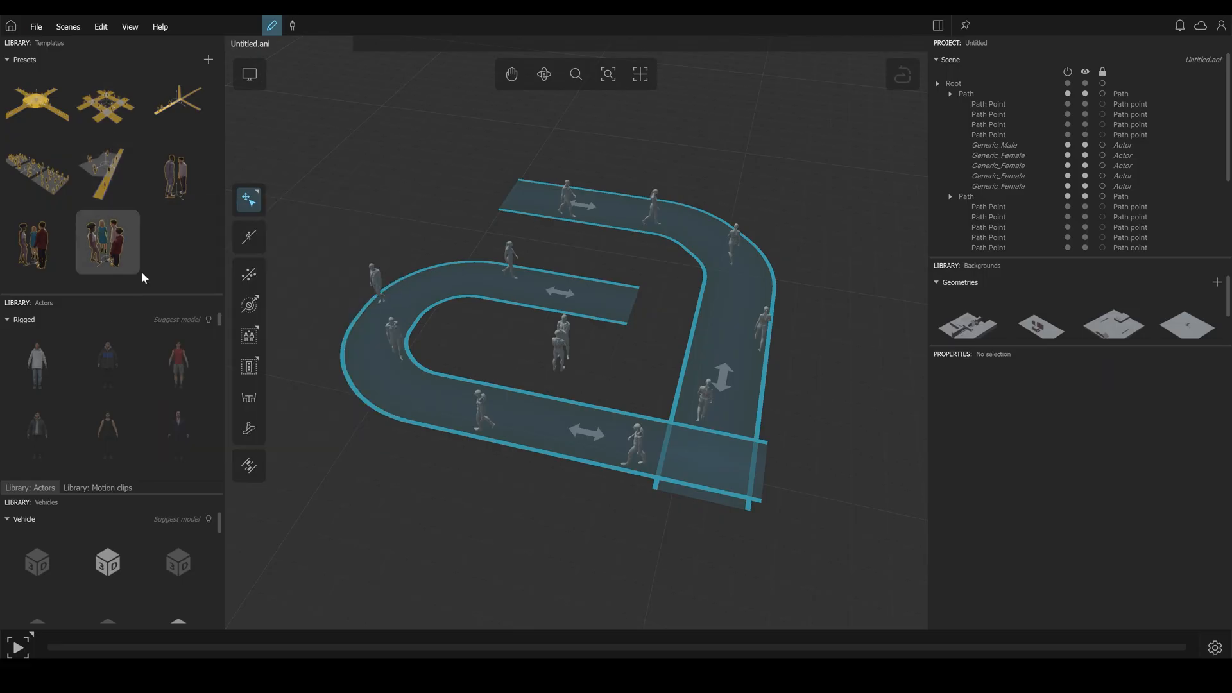
scroll(171, 348, "down", 1)
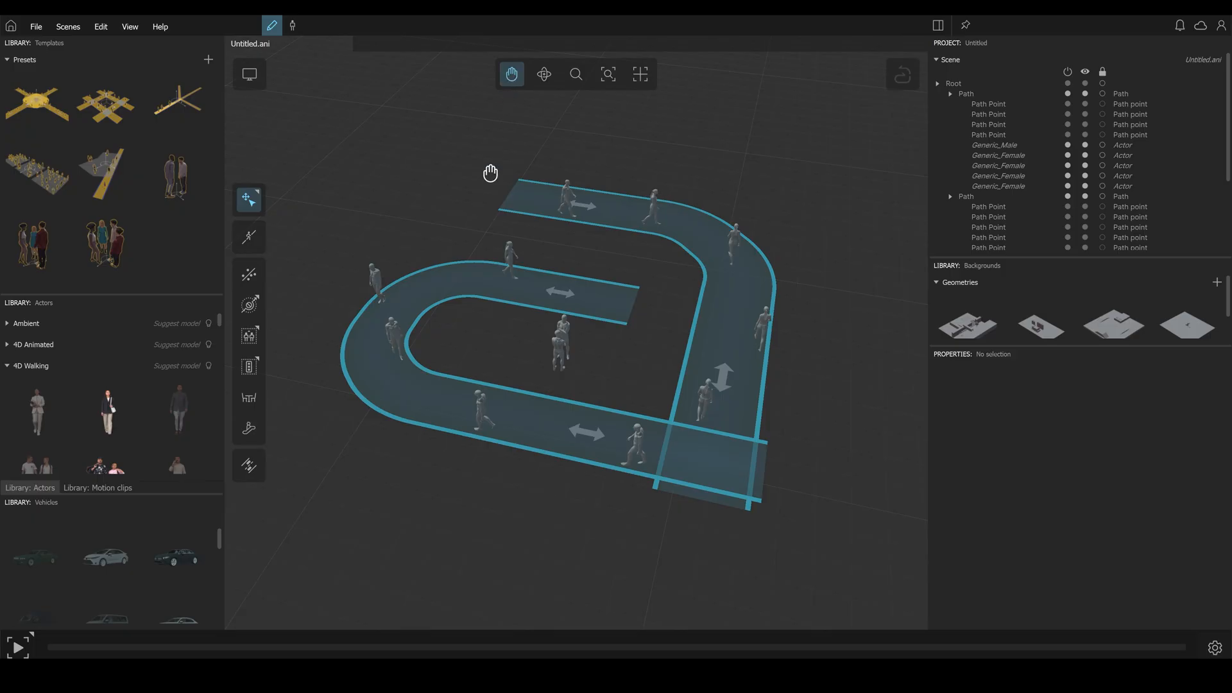
- Pan and orbit the viewport around the walkway path layout
left_click_drag(491, 173, 476, 234)
left_click(543, 74)
mouse_move(598, 135)
left_mouse_down()
mouse_move(533, 134)
mouse_move(626, 135)
left_mouse_up()
left_click(511, 74)
mouse_move(606, 202)
left_mouse_down()
mouse_move(583, 177)
mouse_move(591, 165)
left_mouse_up()
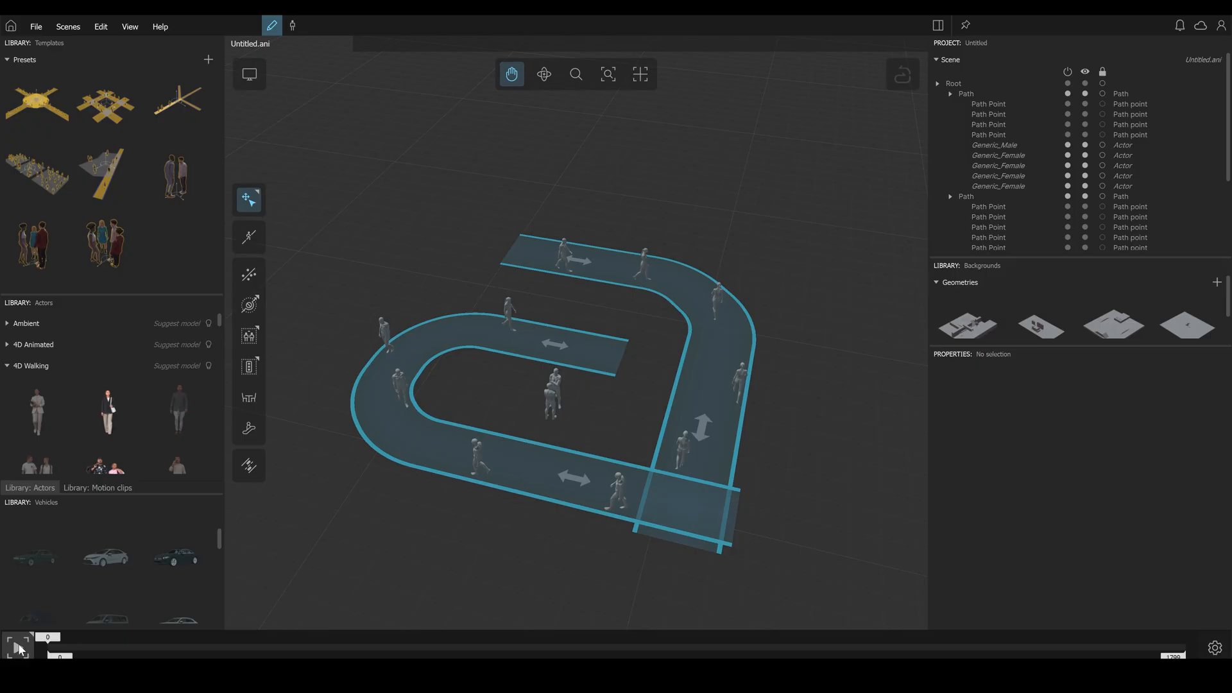
- Play the walking crowd animation, then stop playback and reset the timeline
left_click(19, 647)
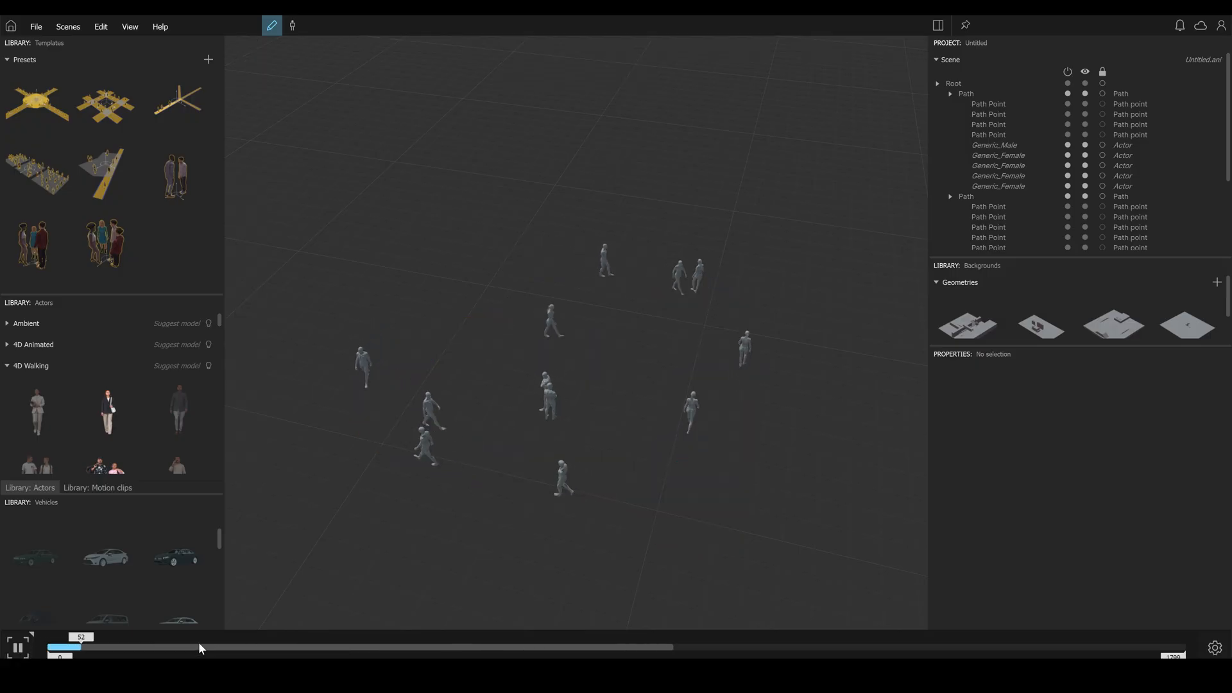
key("space")
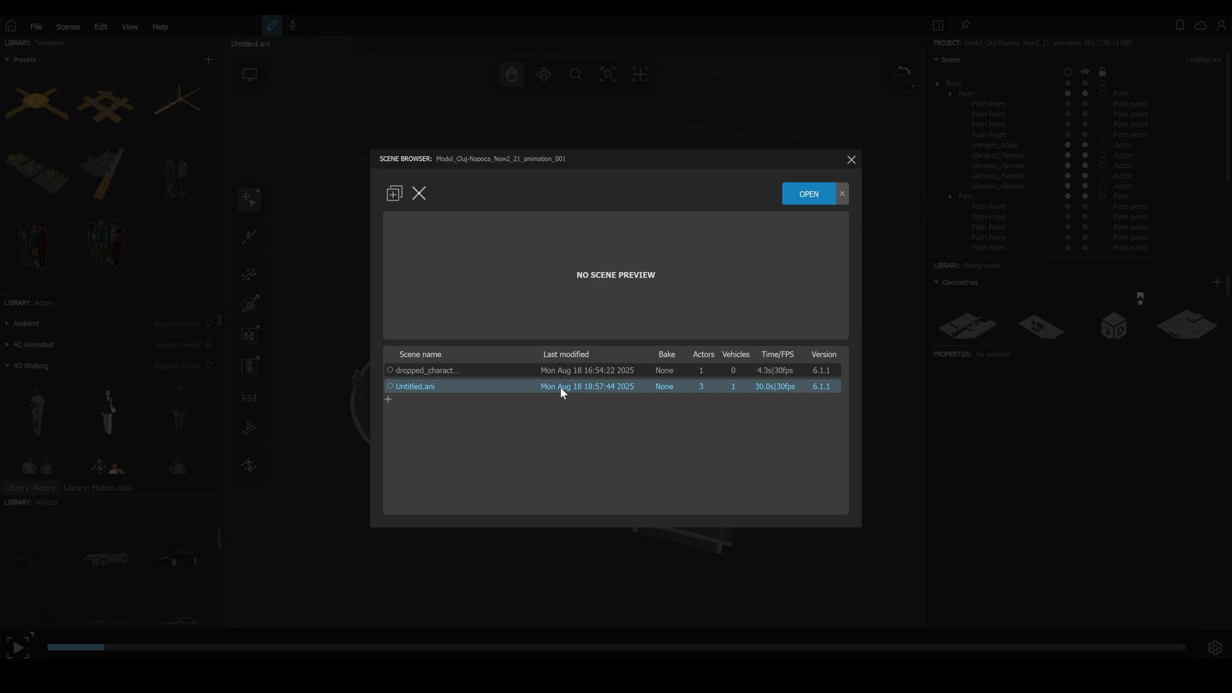
- Open the Untitled.ani scene and acknowledge the timestamp warning
left_click(809, 194)
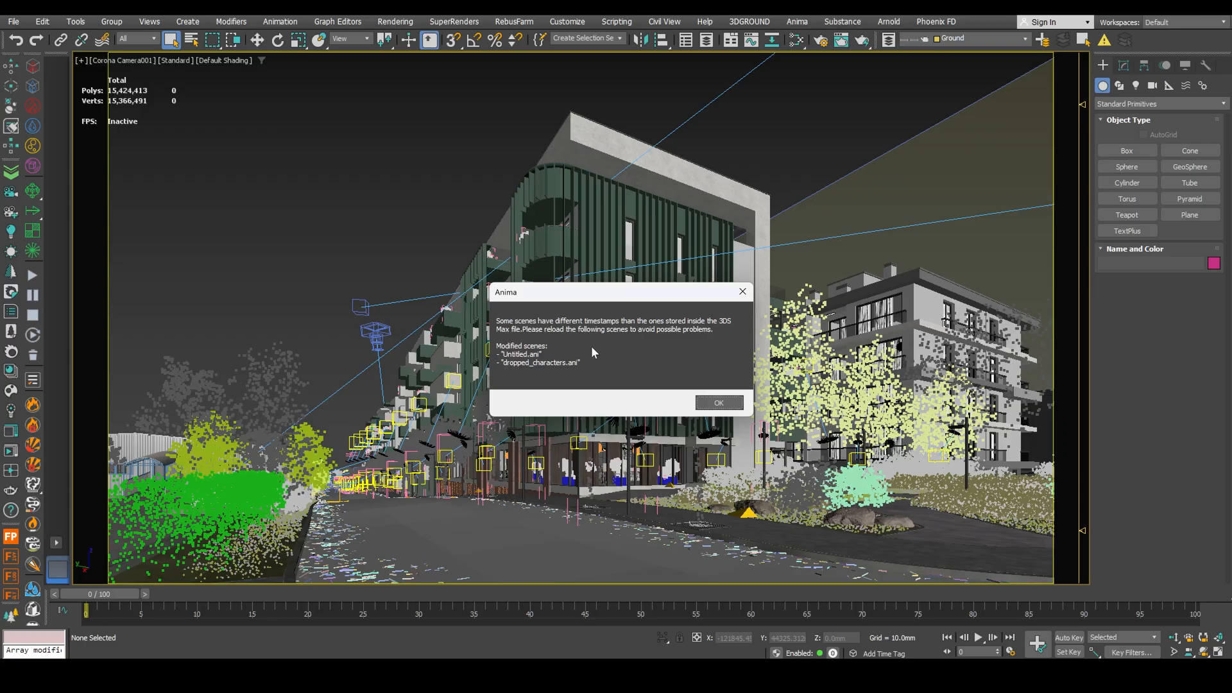
left_click(721, 403)
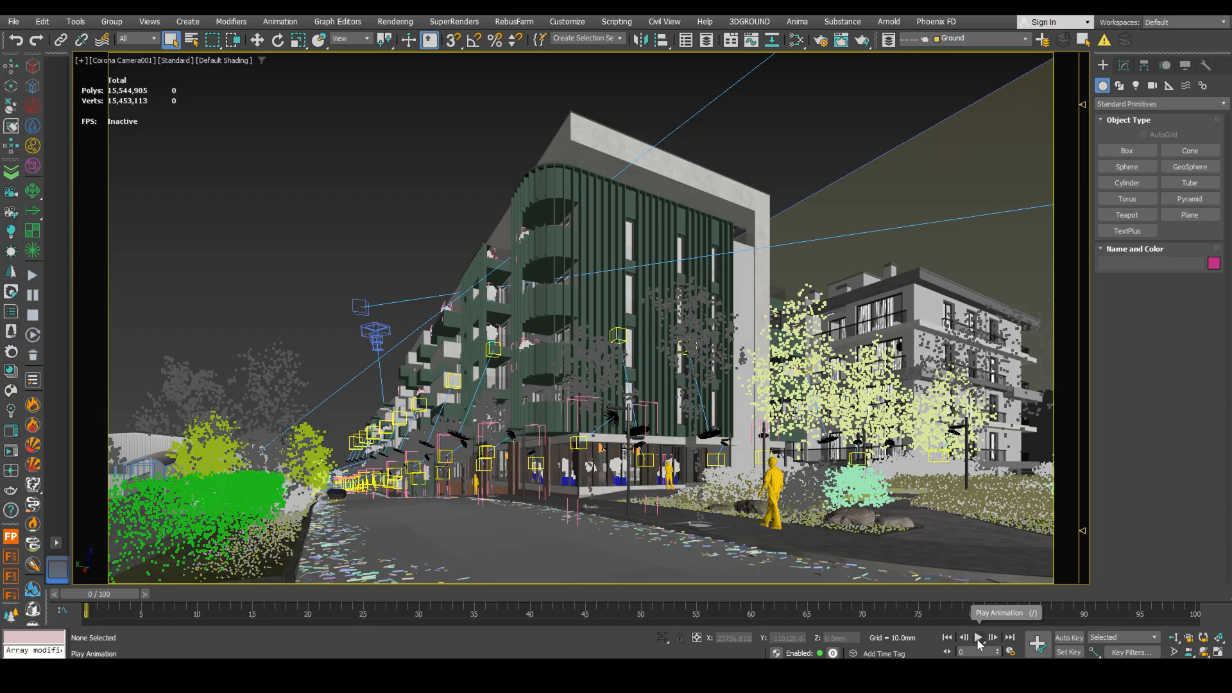
- Scrub the animation to around frame 73, play it, then rewind to frame 0
mouse_move(96, 593)
left_mouse_down()
mouse_move(919, 602)
mouse_move(698, 606)
left_mouse_up()
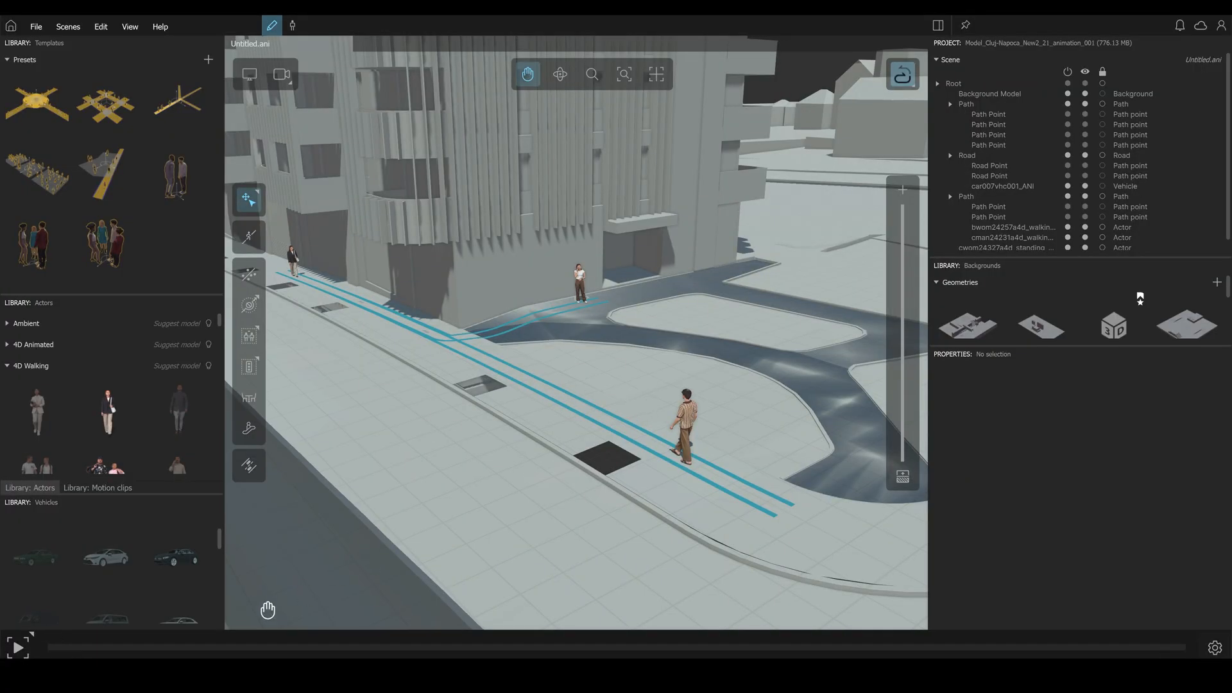
left_click(17, 648)
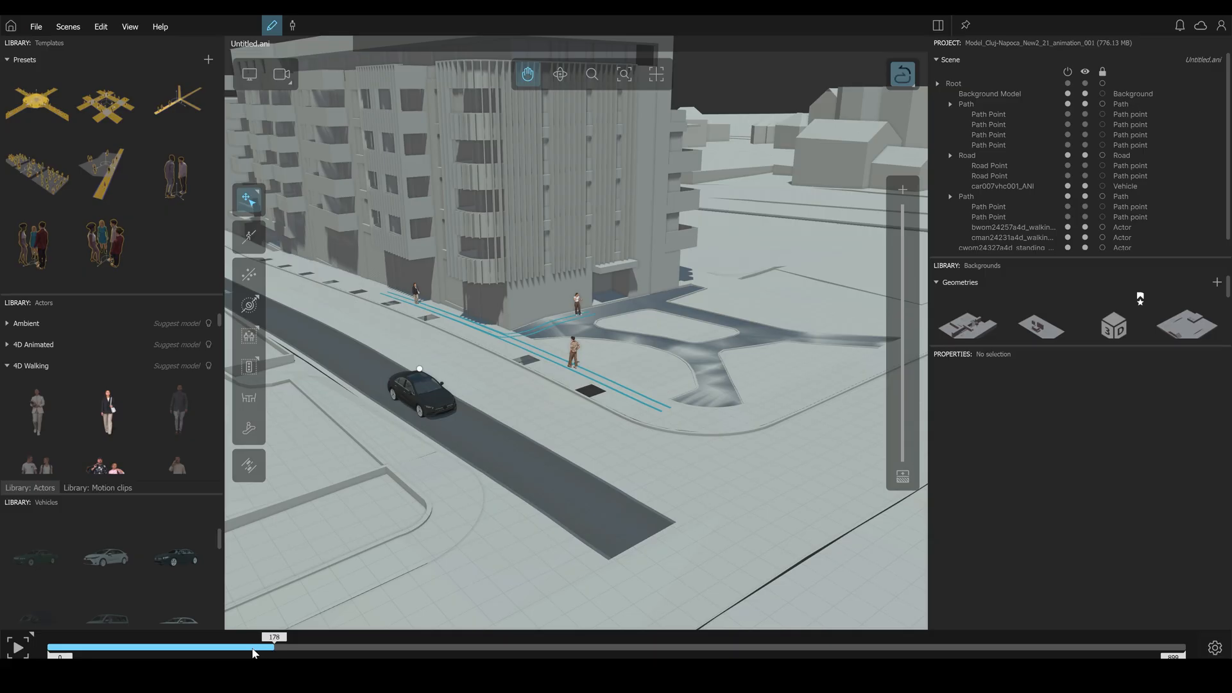
left_click_drag(273, 653, 48, 652)
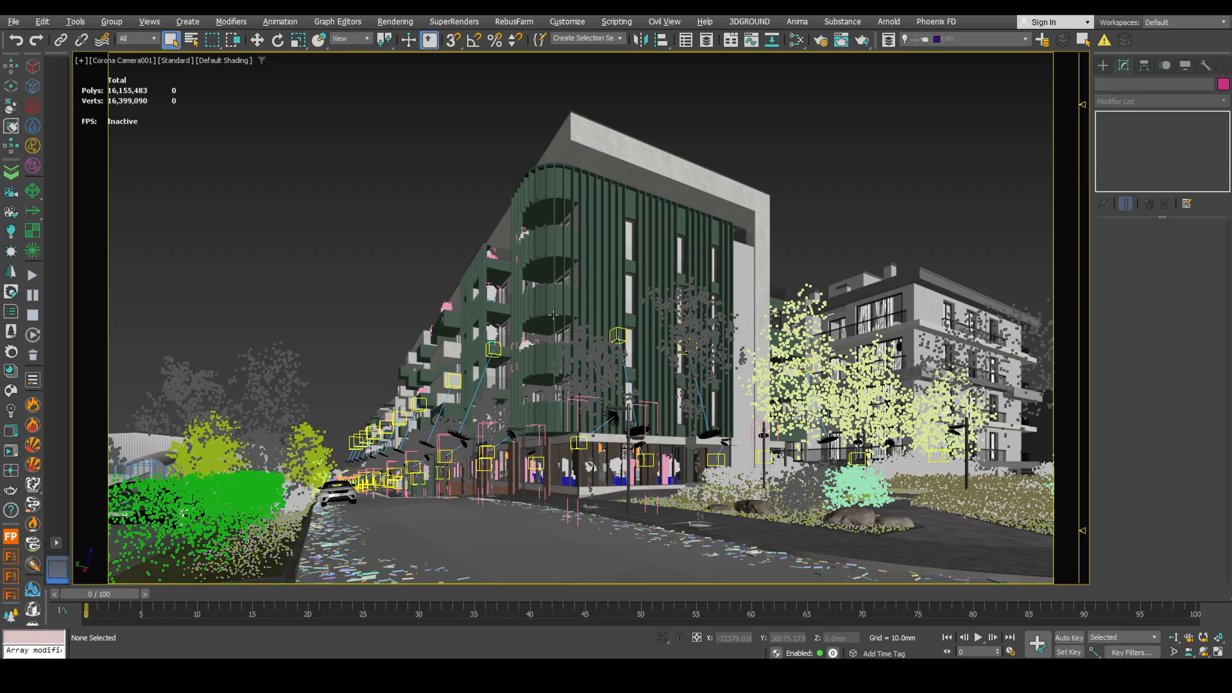
- Hide the layers from default through 015_cafe plus BG and BLDNG in the layer list
left_click(983, 40)
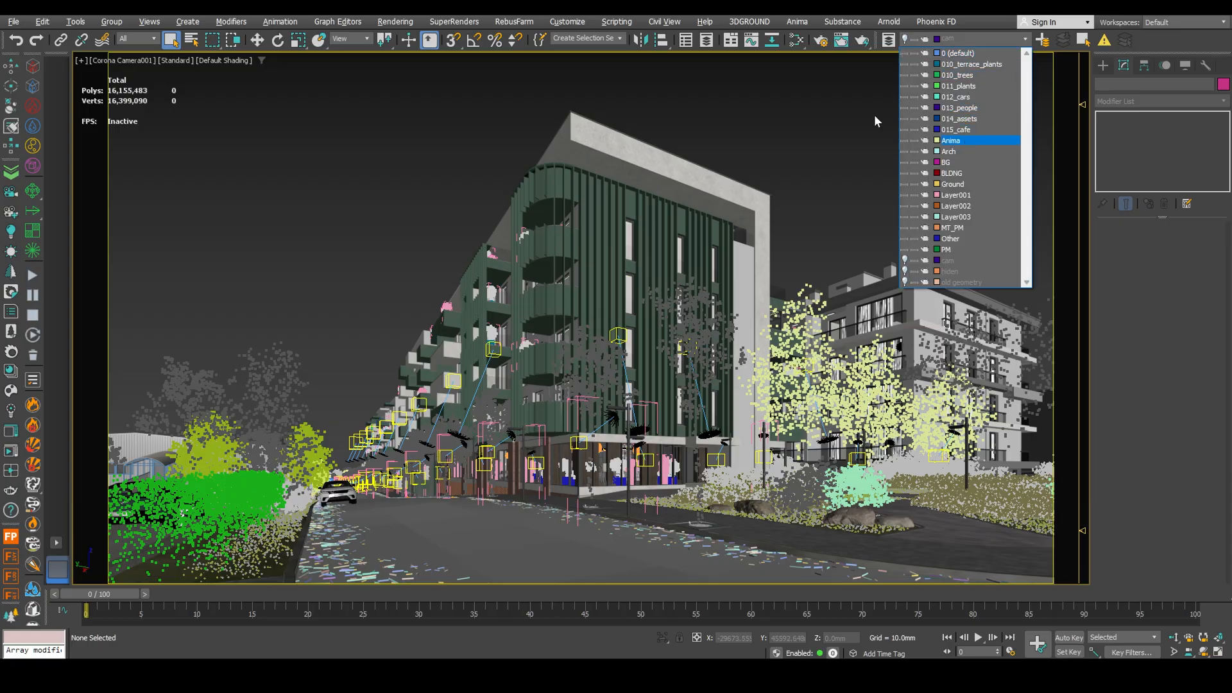
left_click_drag(902, 53, 904, 119)
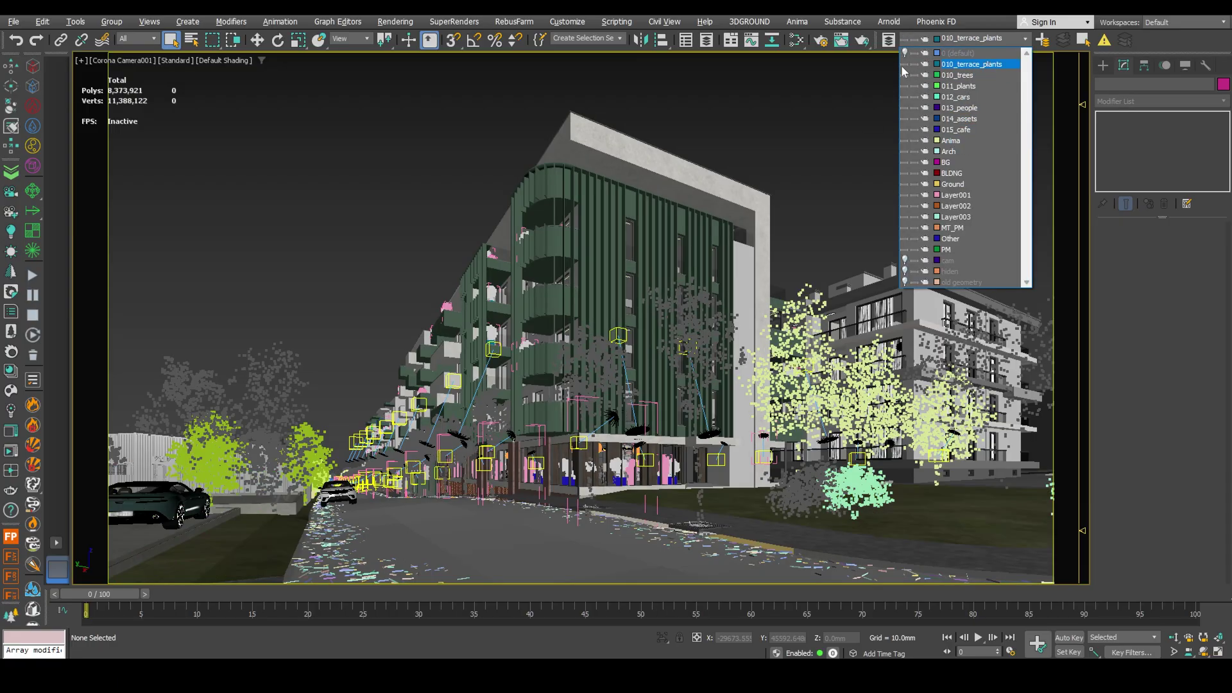
left_click(904, 128)
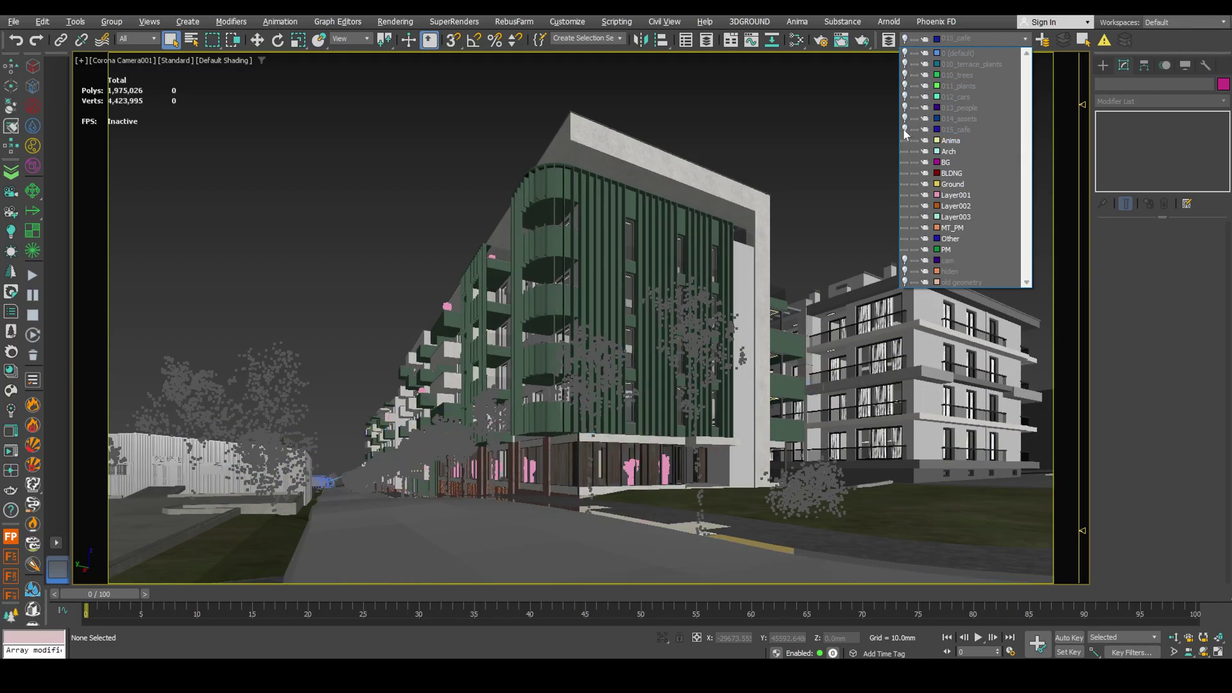
left_click(902, 161)
left_click(902, 188)
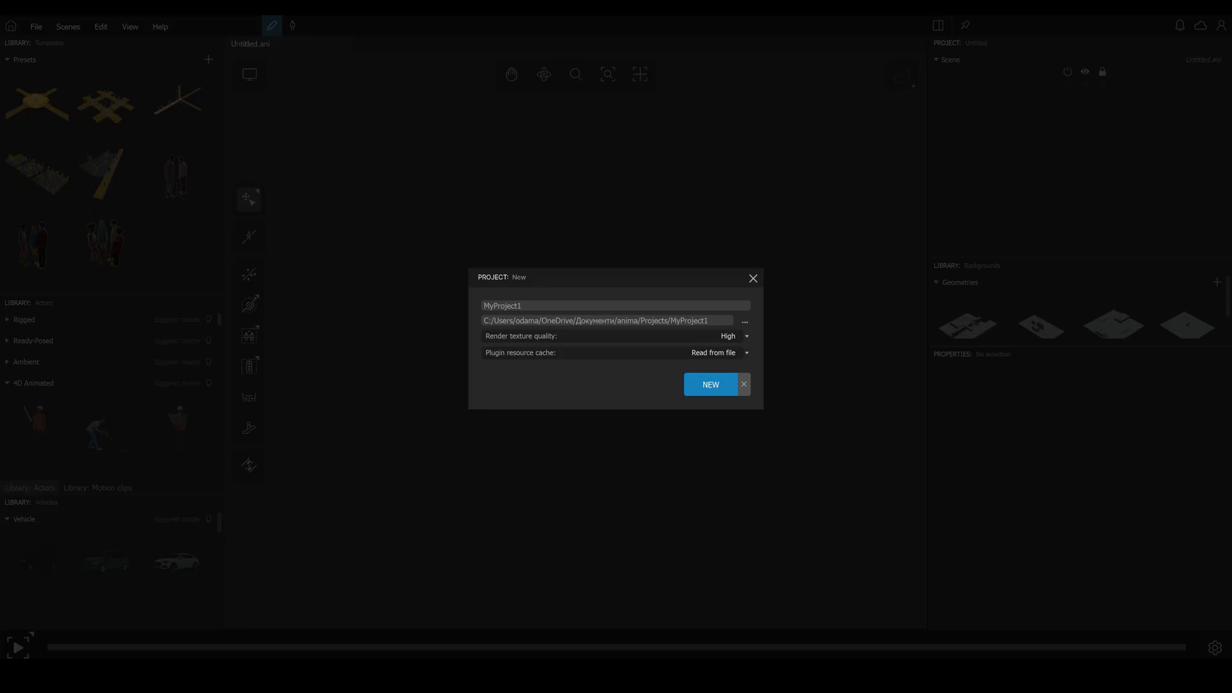
- Create a new Anima project with the default name and confirm opening it
key("ctrl+a")
type("anima_test_")
left_click(710, 384)
left_click(810, 195)
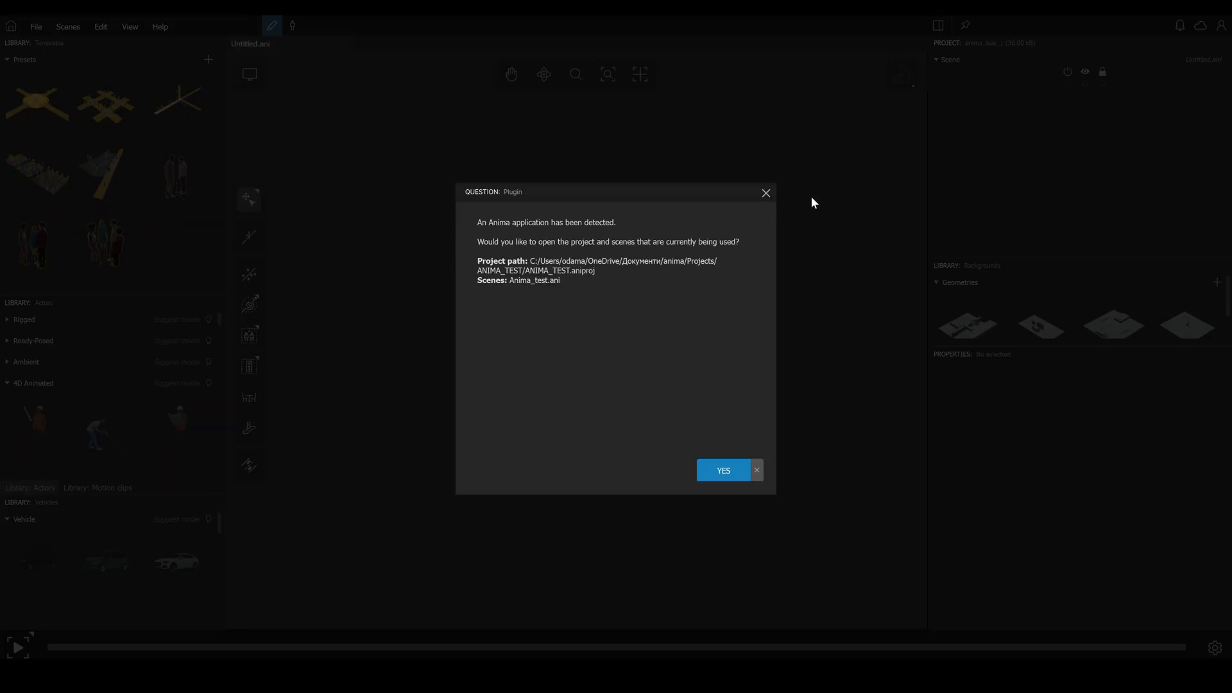
left_click(725, 470)
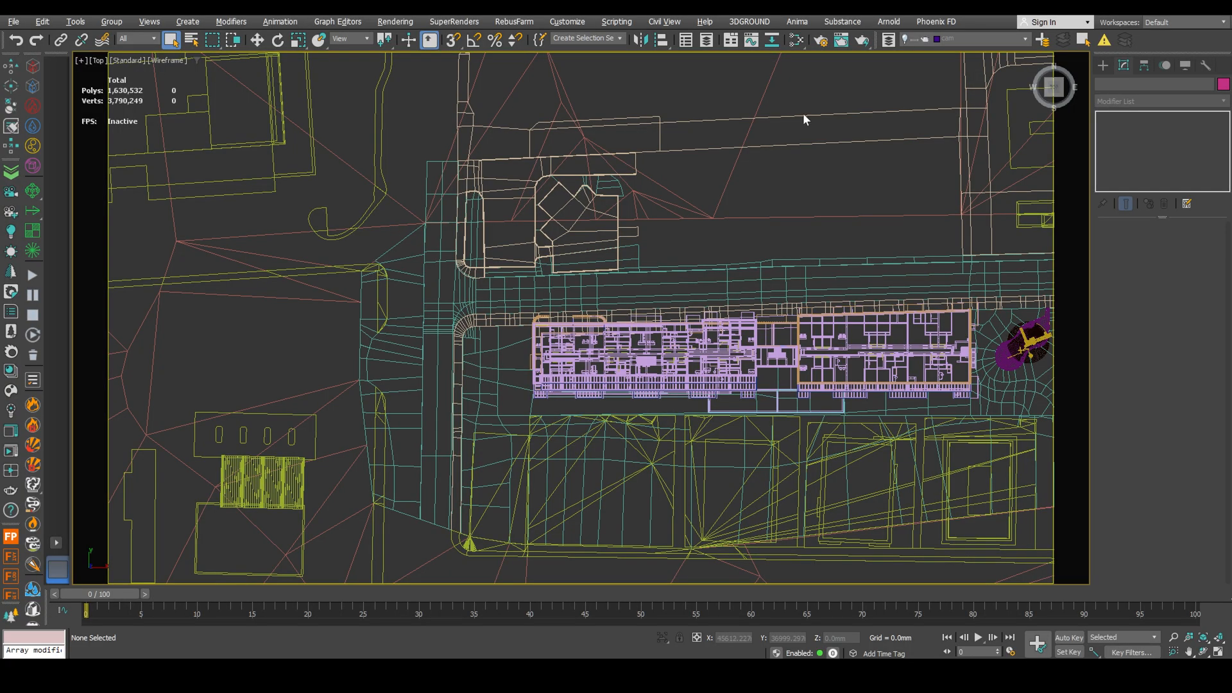
- Make Anima the current layer, import the Anima project file and select its helper in 3ds Max
left_click(1026, 40)
left_click(960, 138)
left_click(797, 22)
left_click(829, 44)
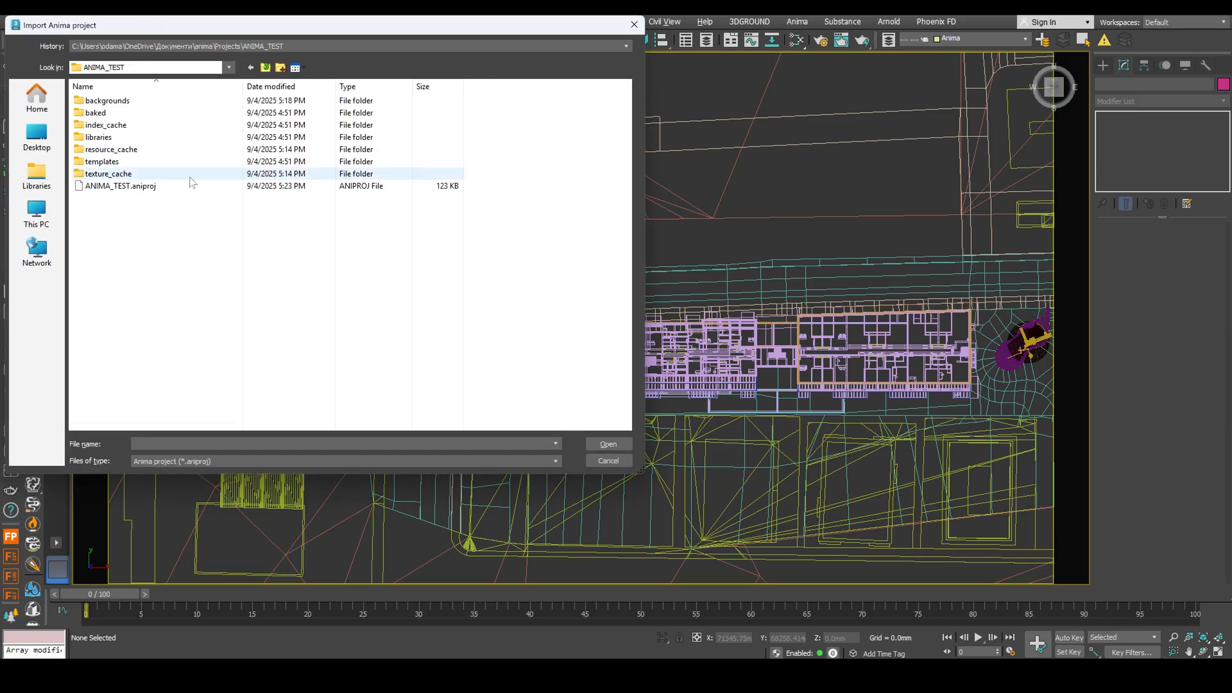
double_click(120, 186)
left_click(810, 180)
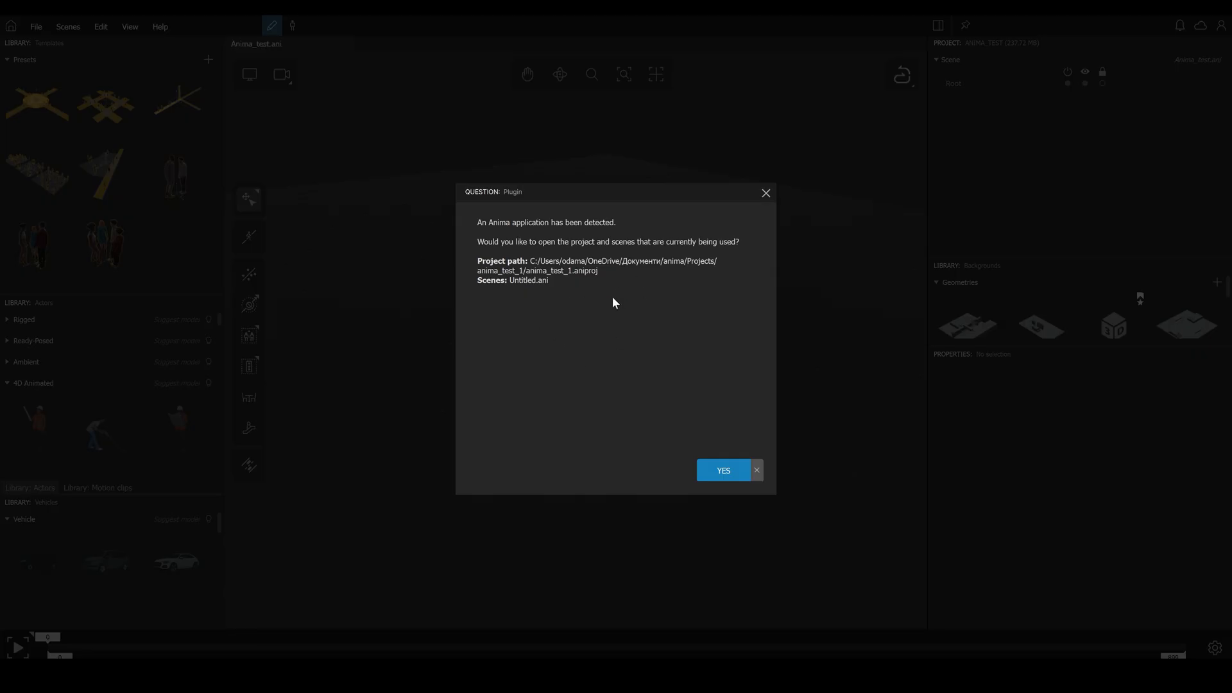
left_click(723, 470)
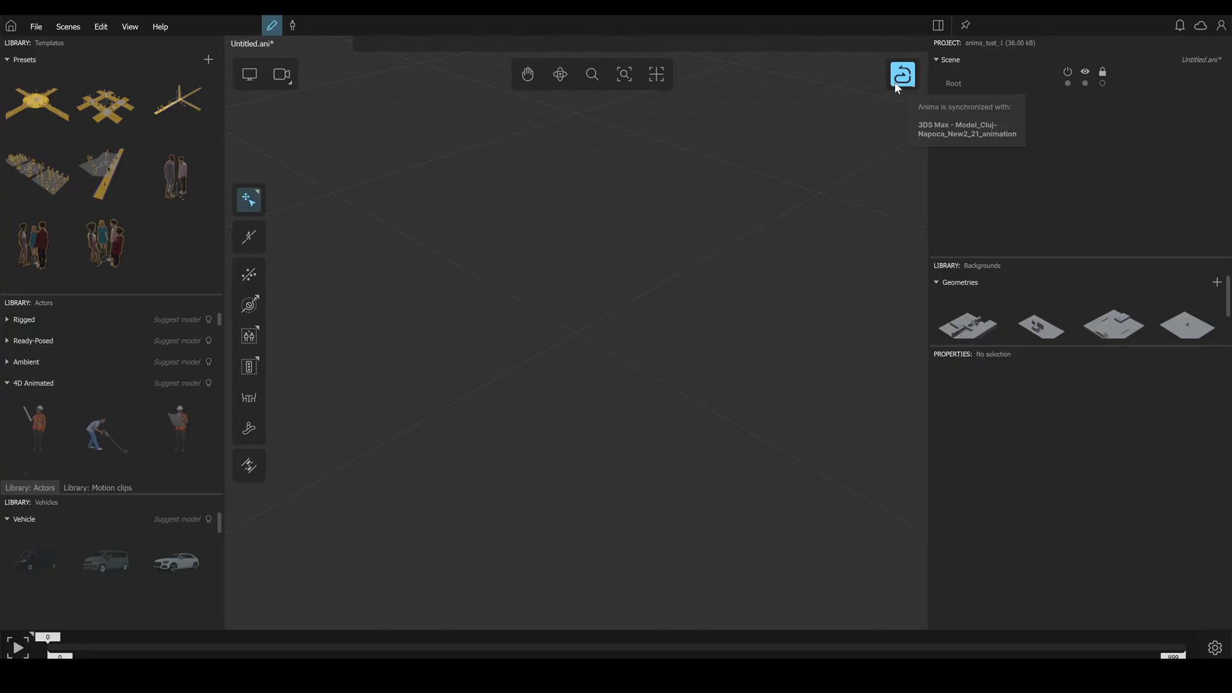
key("alt+Tab")
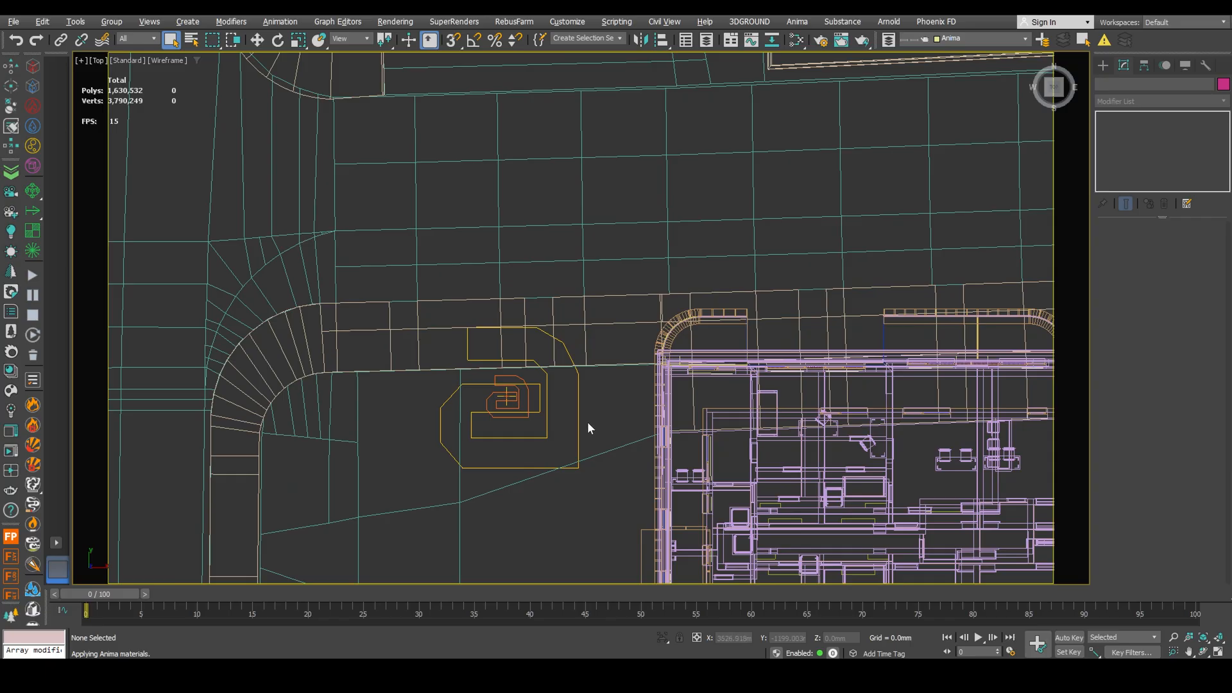
left_click(578, 421)
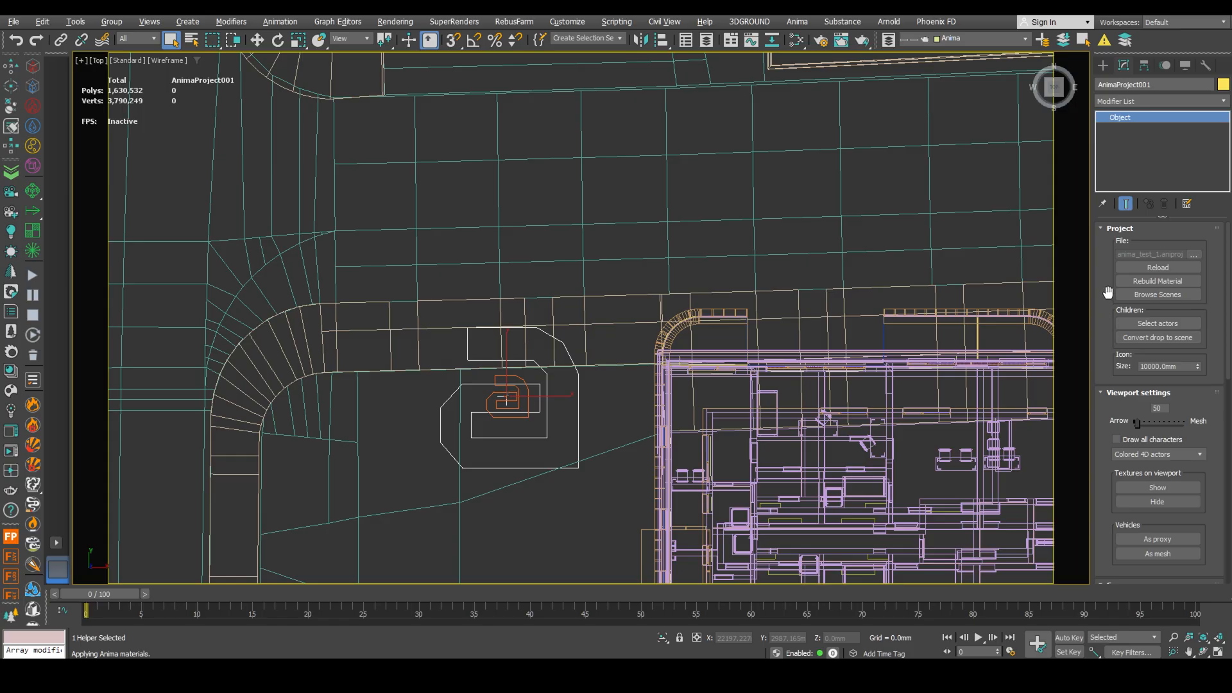
scroll(1107, 295, "down", 3)
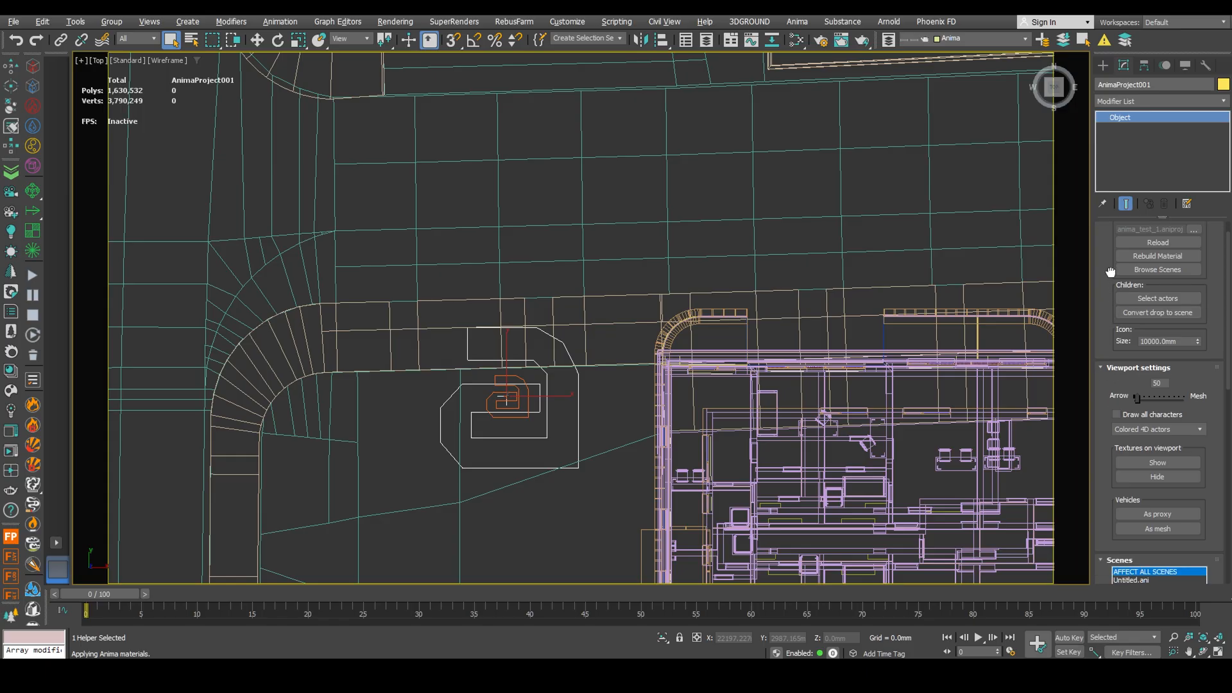
scroll(1107, 296, "down", 3)
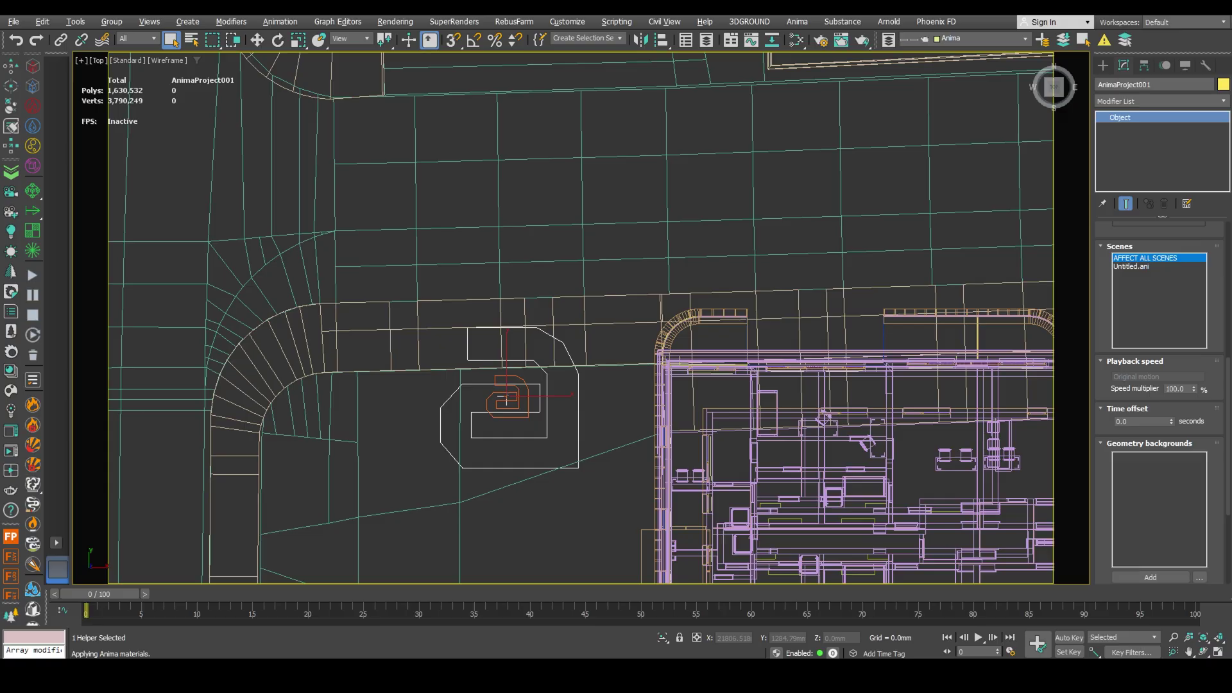
scroll(1107, 328, "down", 5)
- Add all scene objects as Anima geometry backgrounds and send them to Anima
left_click_drag(1107, 328, 1131, 306)
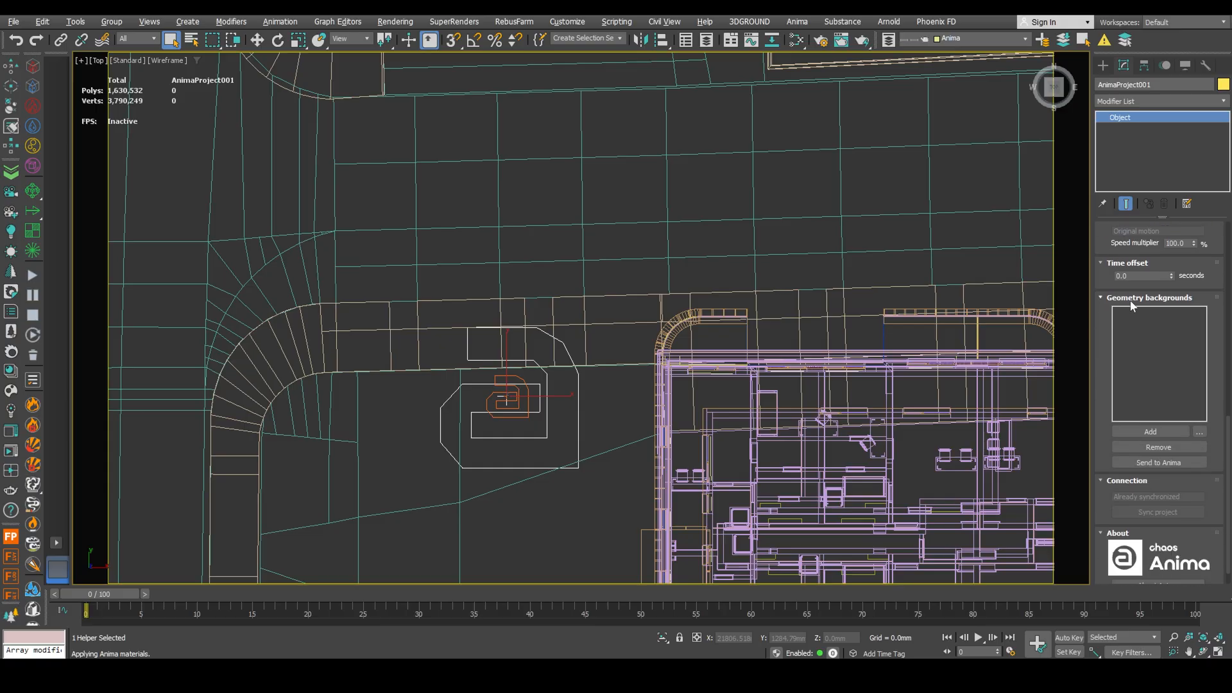
left_click(1201, 435)
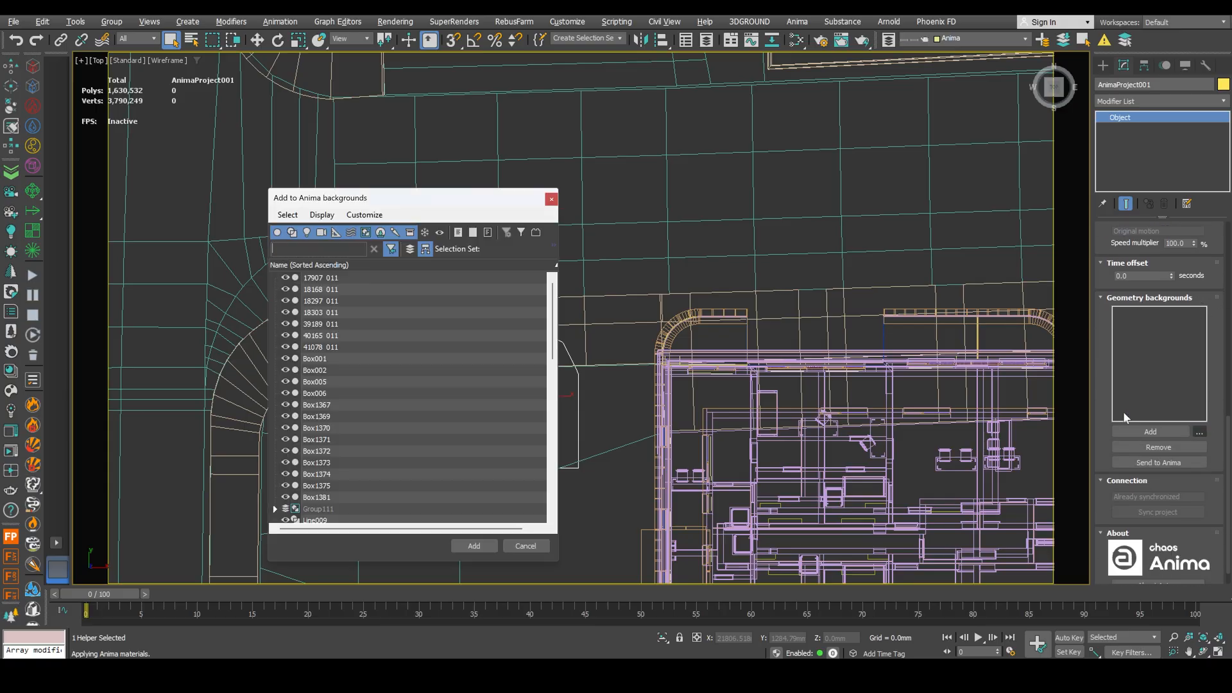
key("ctrl+a")
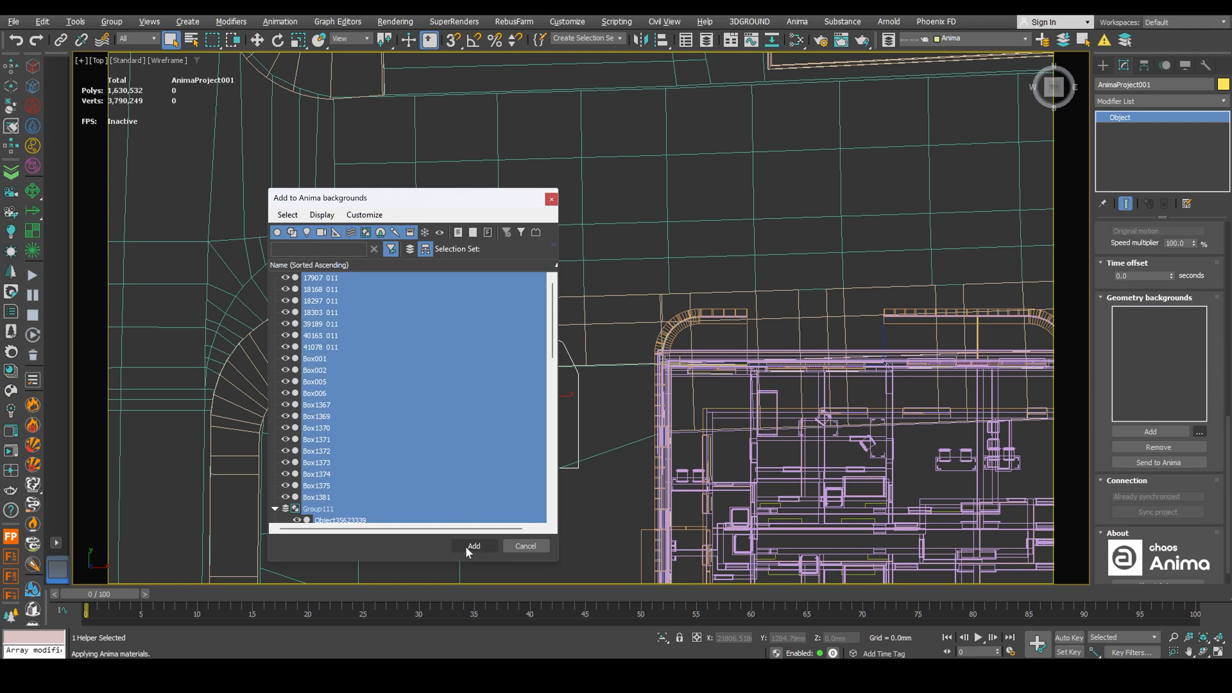
left_click(472, 546)
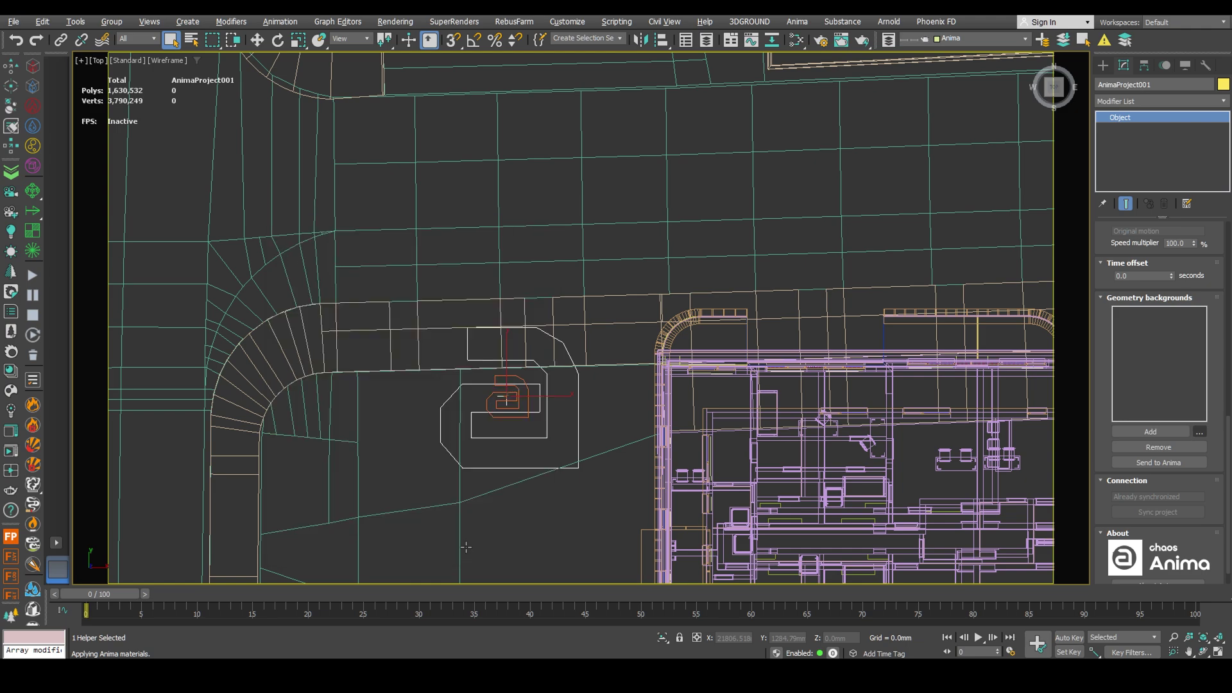
left_click(1160, 462)
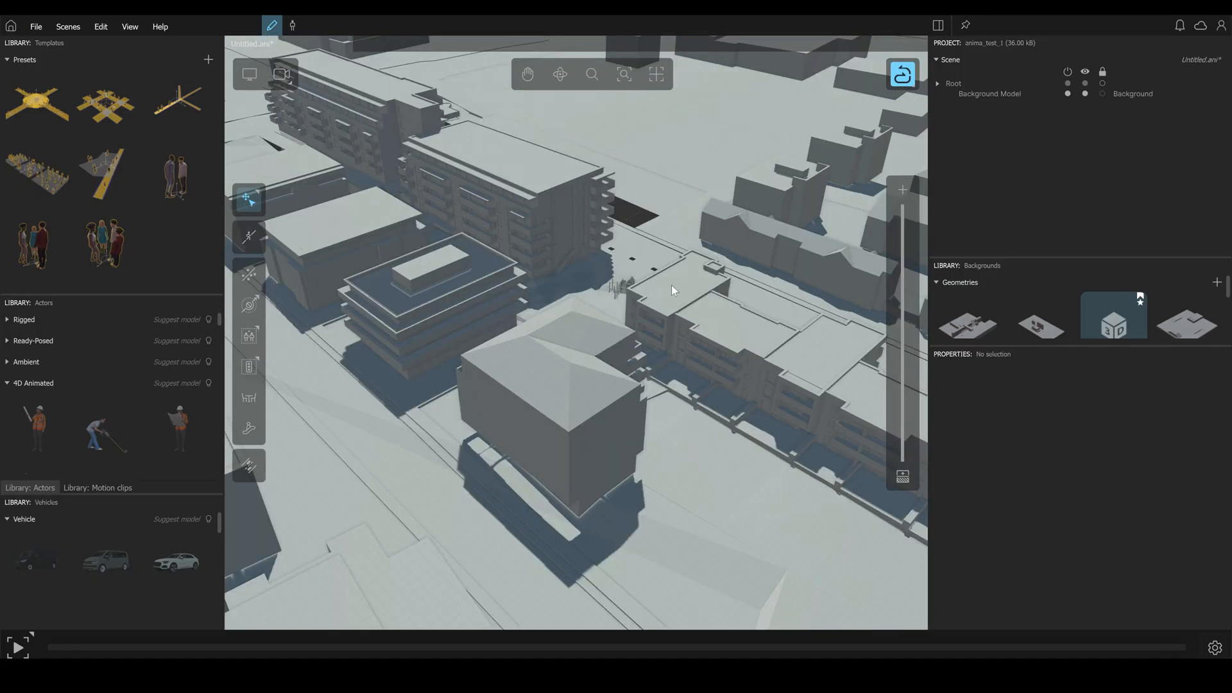
- Pan and orbit the view to a low angle over the street buildings
left_click(527, 74)
left_click_drag(578, 366, 606, 623)
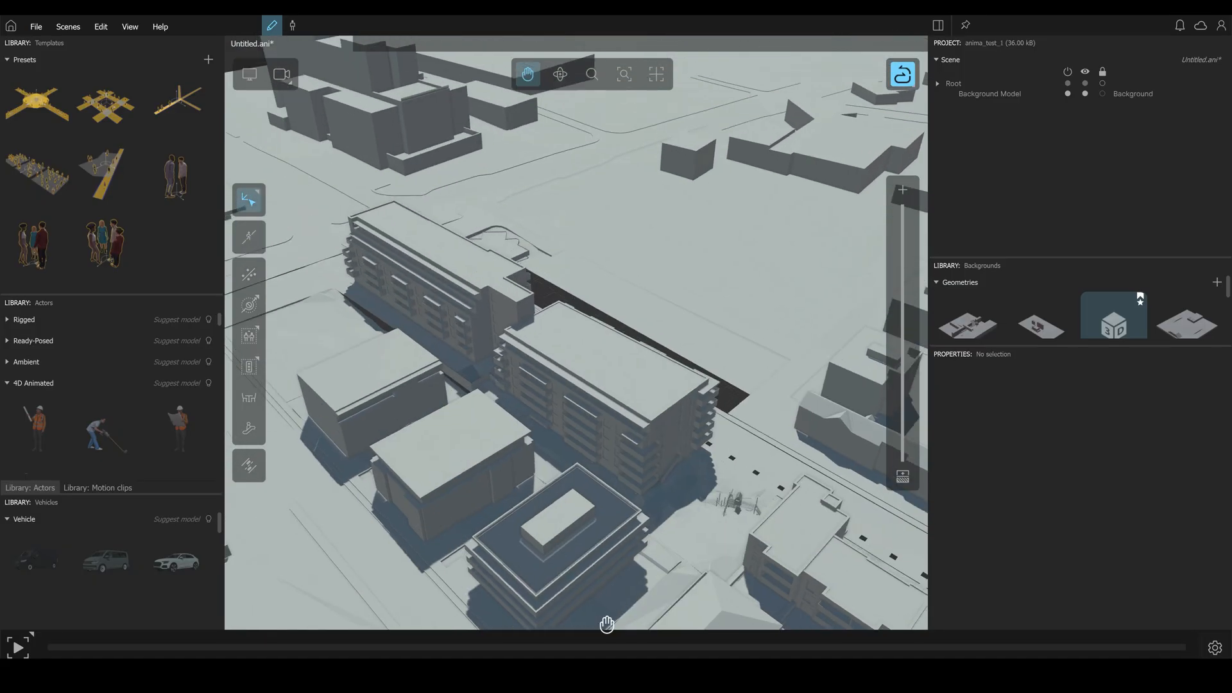
left_click(561, 74)
mouse_move(539, 338)
left_mouse_down()
mouse_move(462, 484)
mouse_move(501, 182)
left_mouse_up()
left_click(527, 74)
mouse_move(433, 288)
left_mouse_down()
mouse_move(545, 400)
mouse_move(536, 454)
mouse_move(538, 413)
mouse_move(459, 483)
left_mouse_up()
key("o")
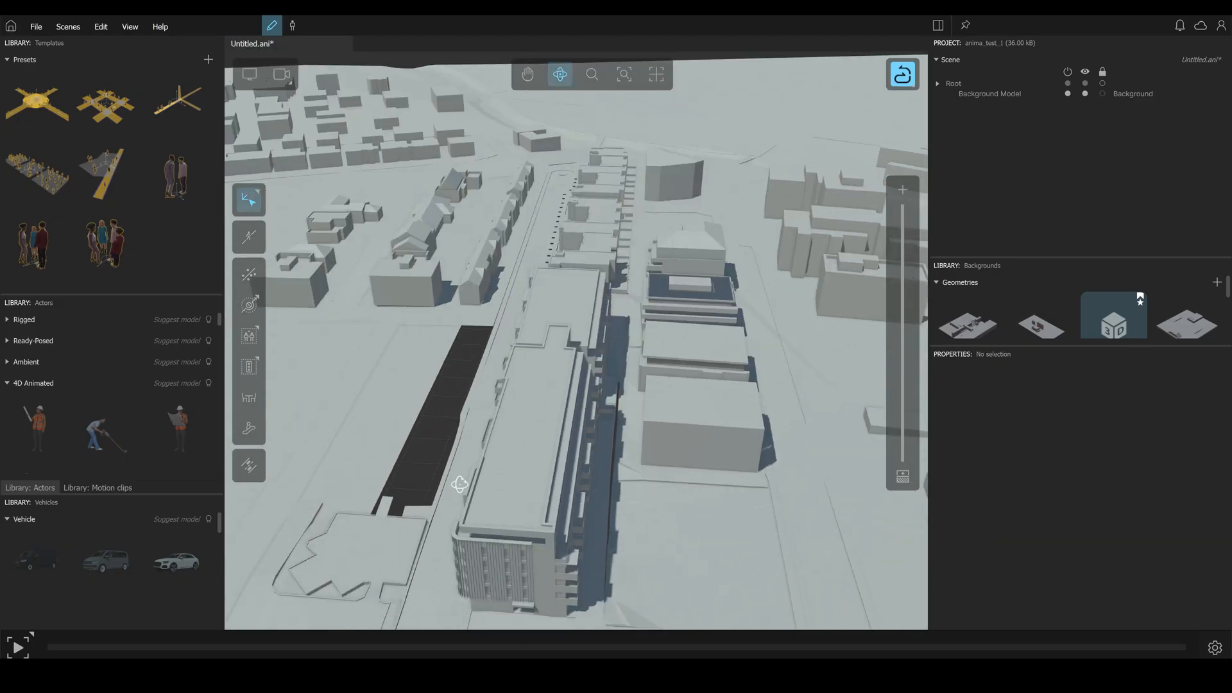
scroll(459, 484, "up", 2)
scroll(459, 463, "up", 2)
scroll(433, 434, "up", 2)
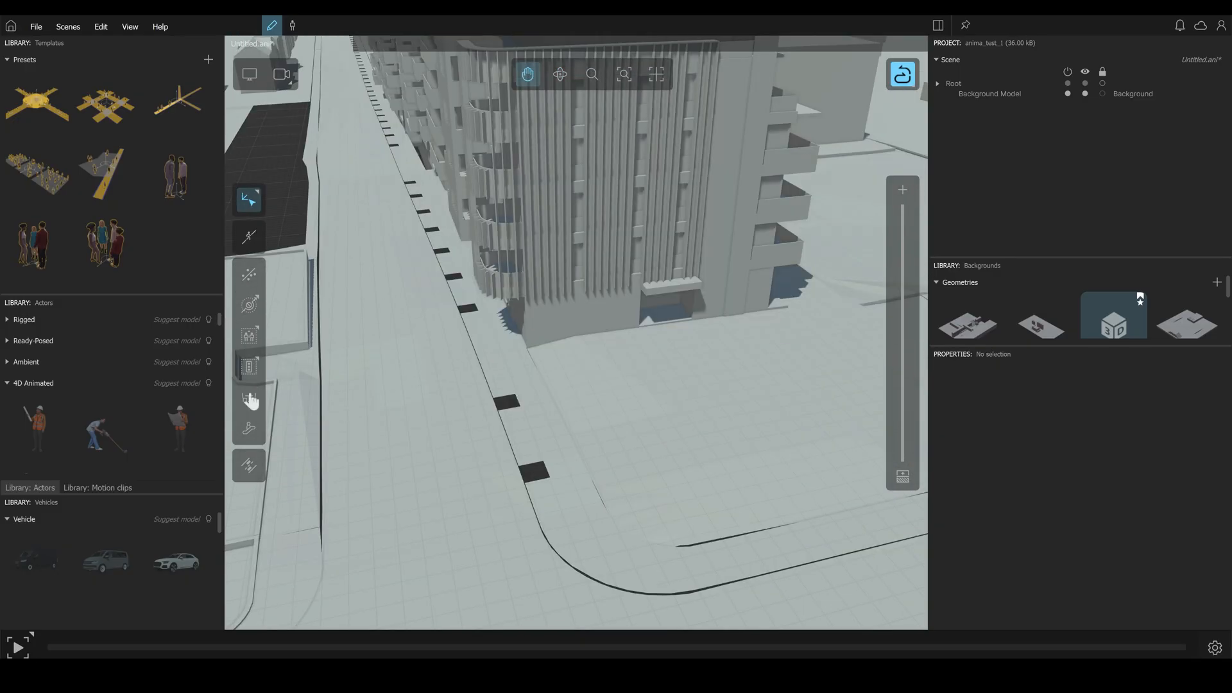
- Set the actor library to show only installed actors
key("ctrl+f")
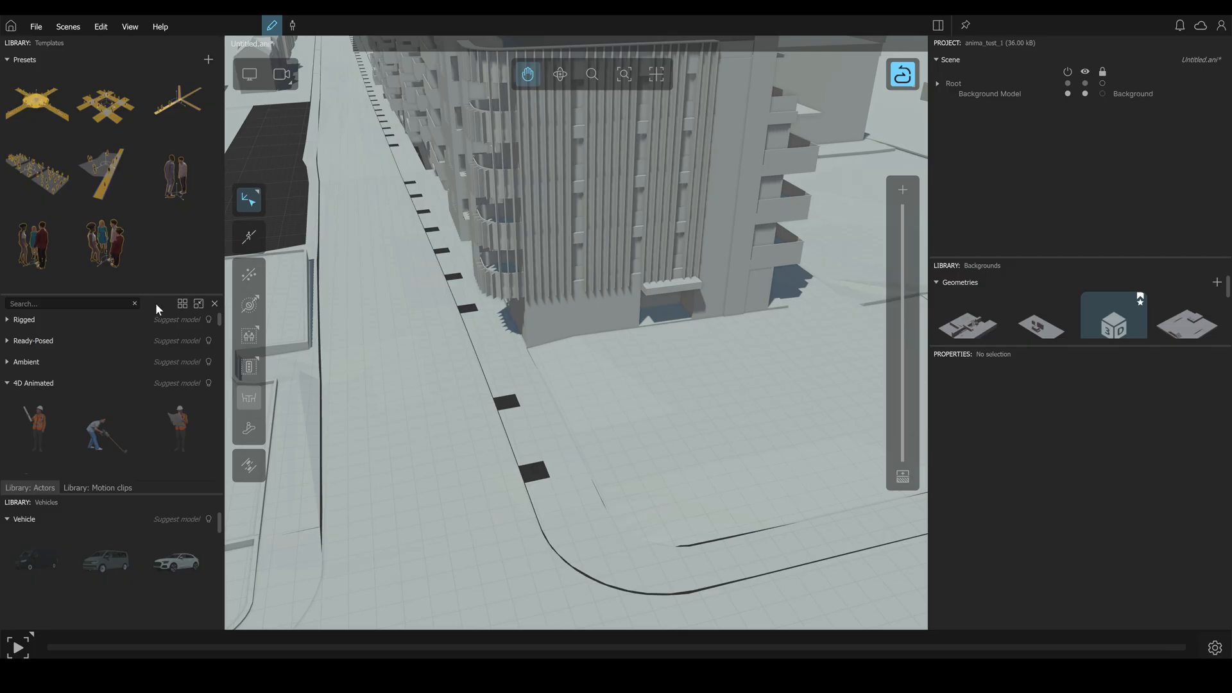
left_click(180, 306)
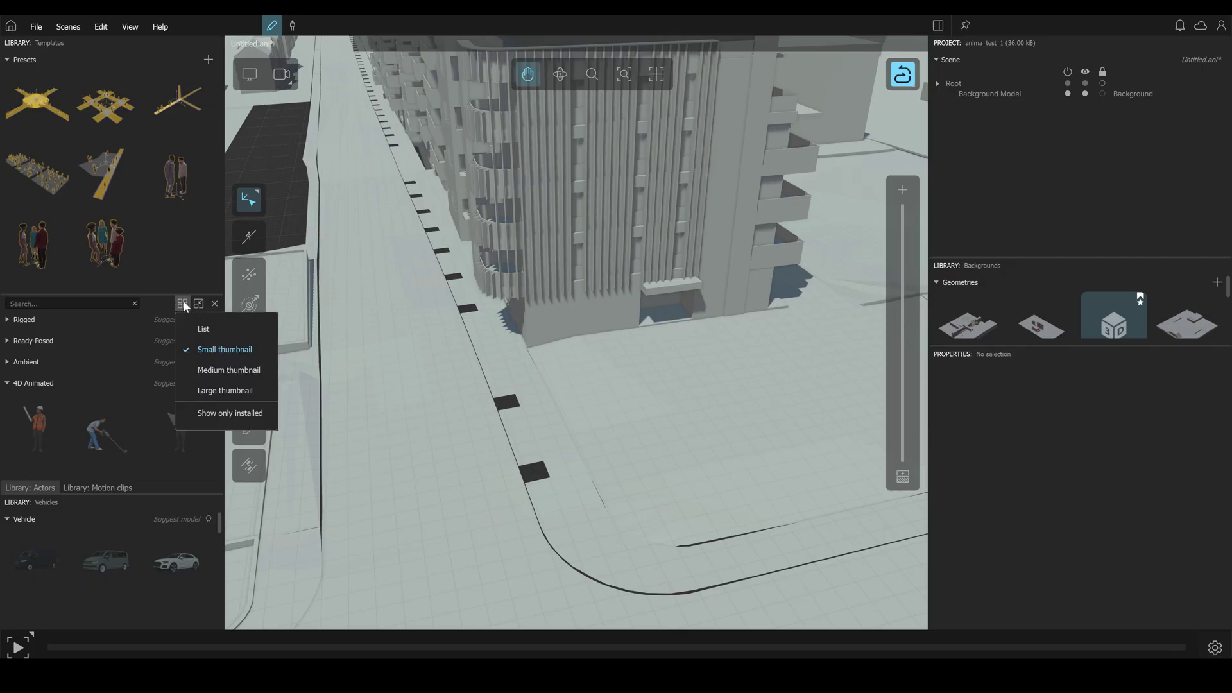
left_click(216, 415)
left_click(97, 371)
scroll(107, 404, "down", 3)
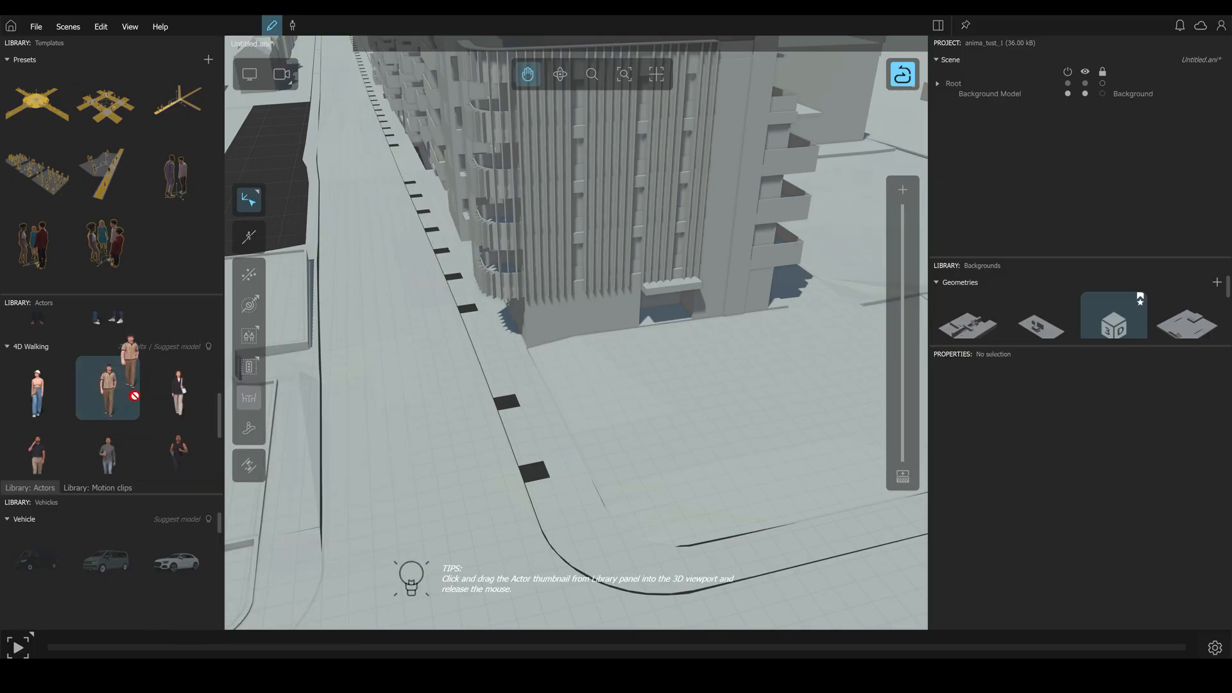
- Add a walking man on a sidewalk path and a rotated woman on the phone by the building
mouse_move(109, 390)
left_mouse_down()
mouse_move(550, 450)
mouse_move(563, 471)
left_mouse_up()
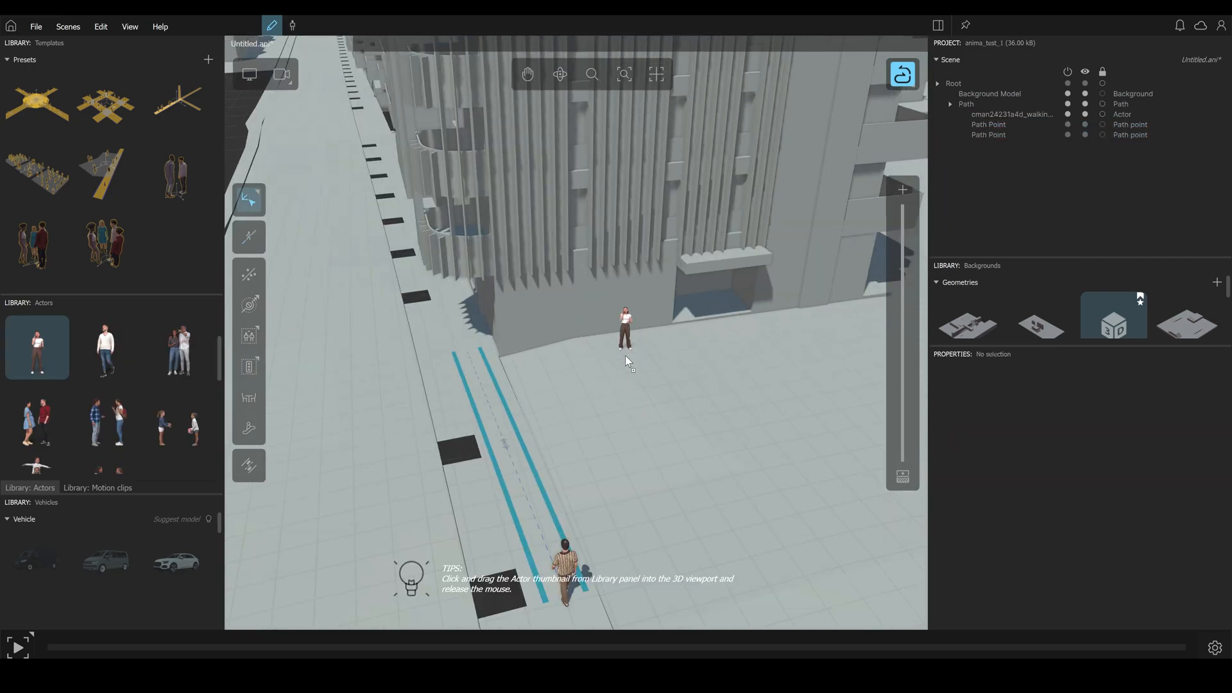
left_click(624, 355)
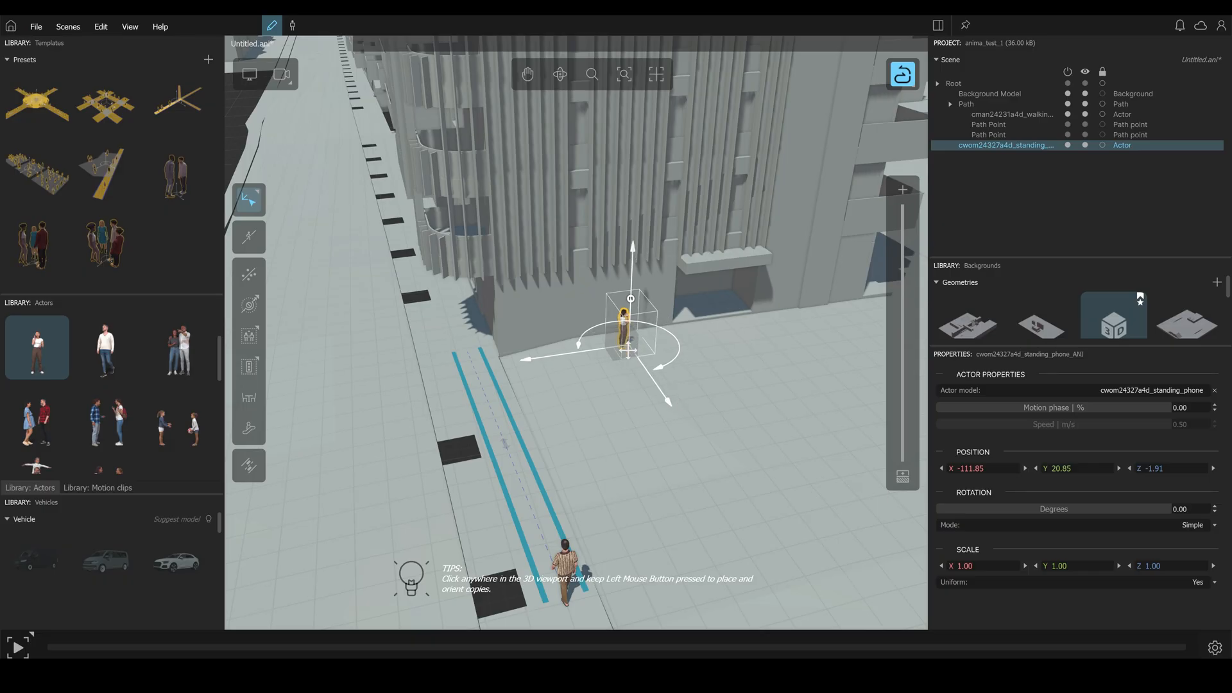
left_click_drag(579, 345, 404, 313)
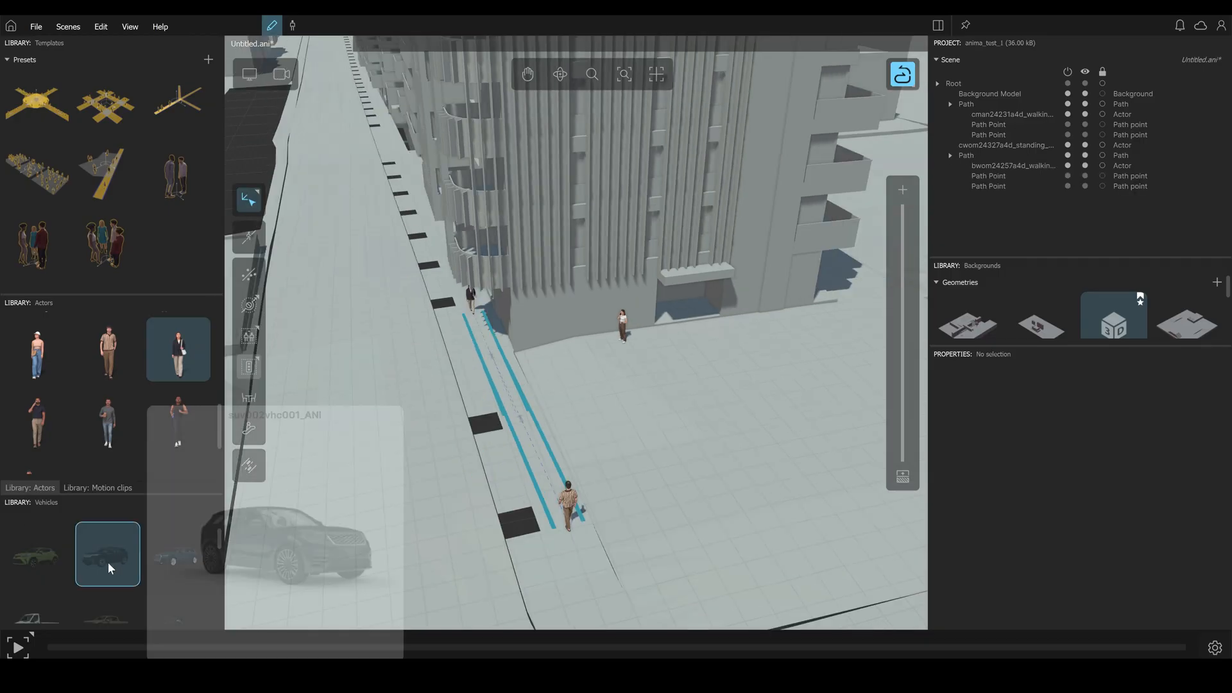
- Download the SUV, draw a road along the street and place the SUV on it
right_click(105, 561)
left_click(144, 586)
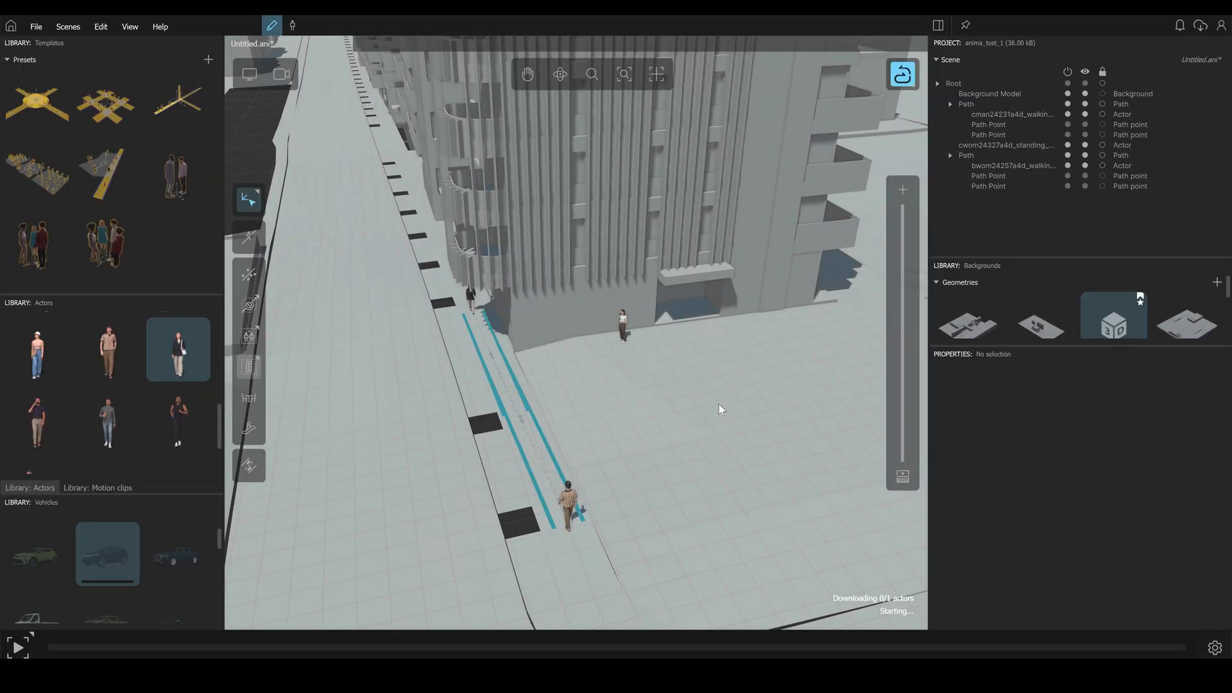
left_click(252, 473)
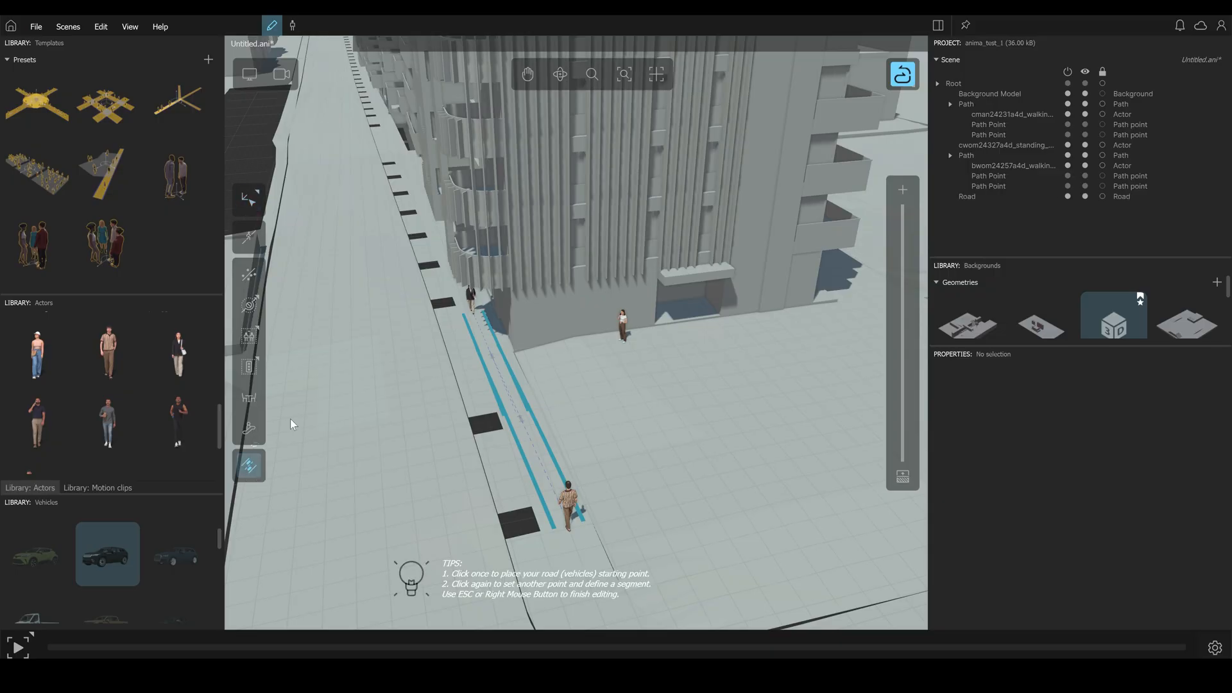
left_click(301, 208)
left_click(298, 588)
right_click(318, 559)
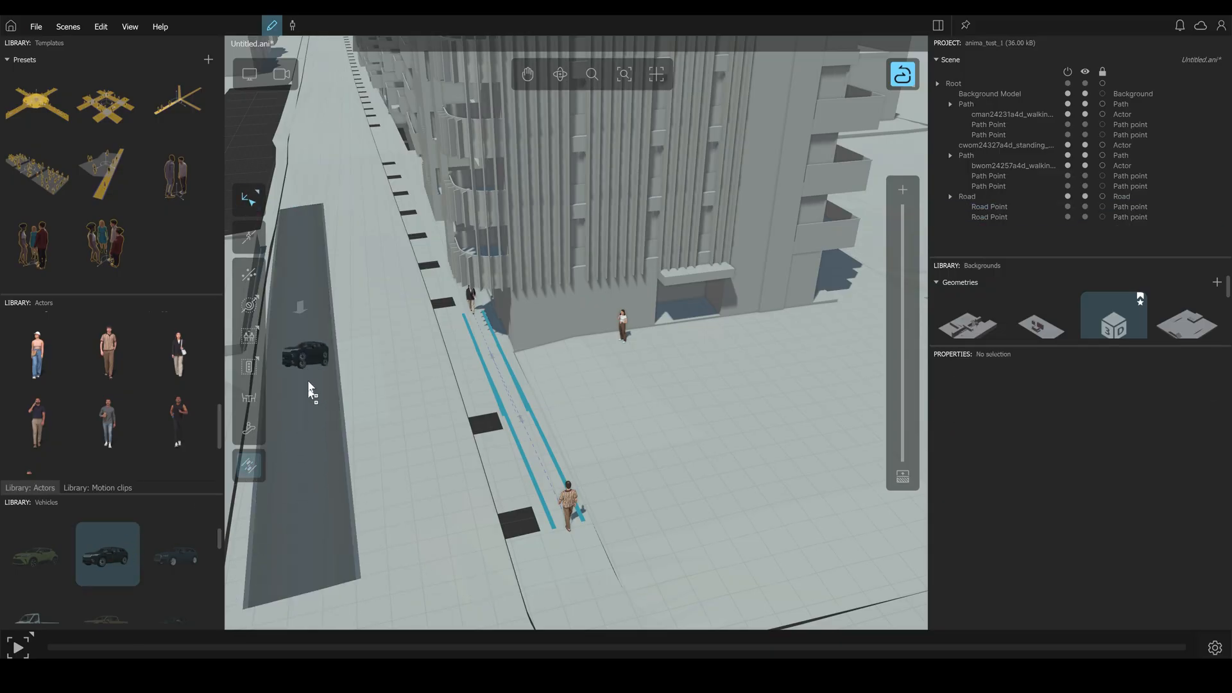
left_click(301, 330)
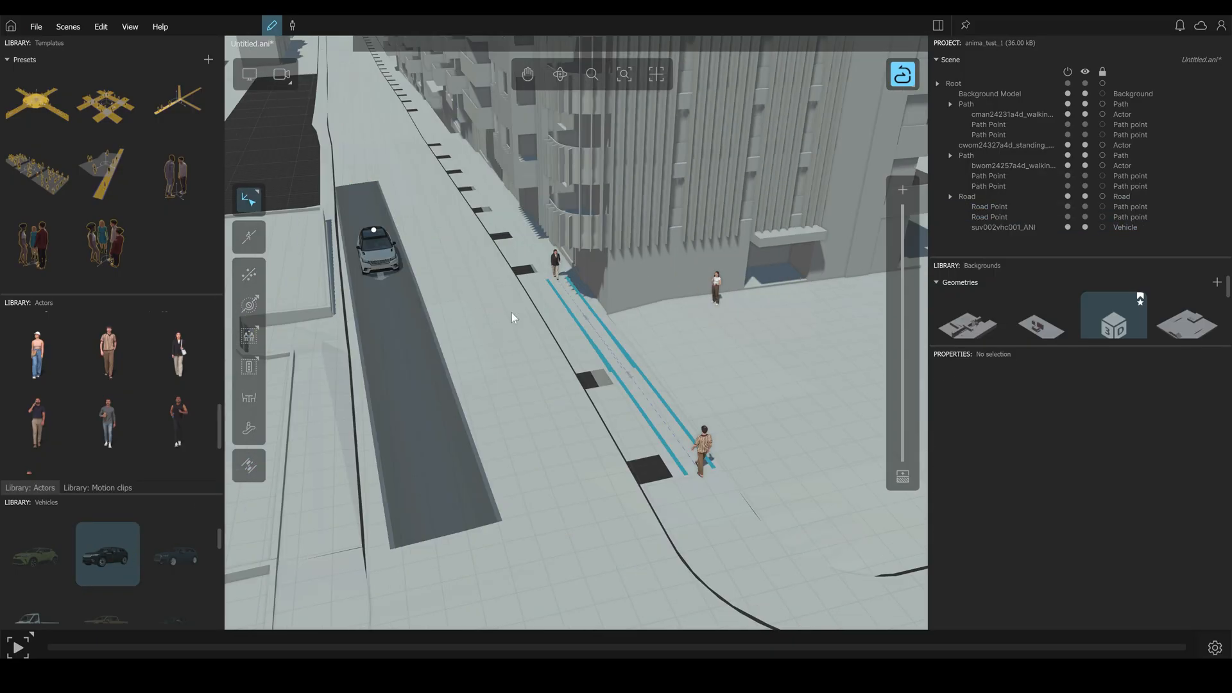
- Pan to see road and pedestrians, play the preview, then stop it
mouse_move(385, 327)
middle_mouse_down()
mouse_move(474, 360)
mouse_move(539, 317)
middle_mouse_up()
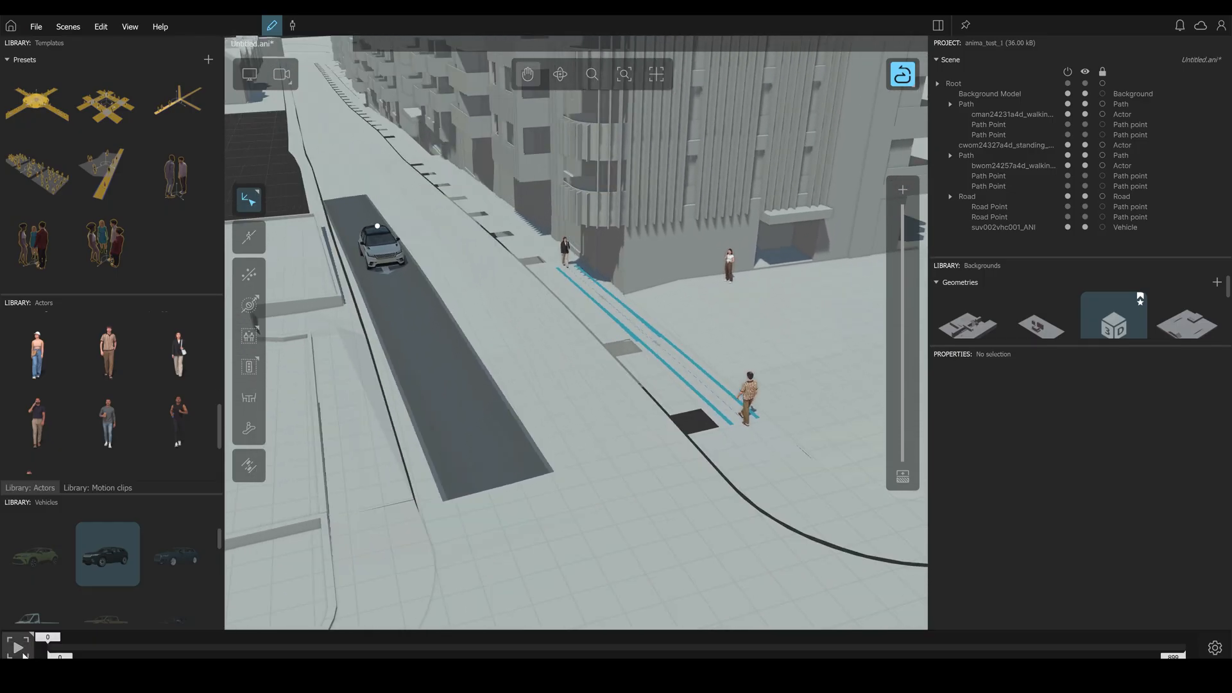
left_click(20, 647)
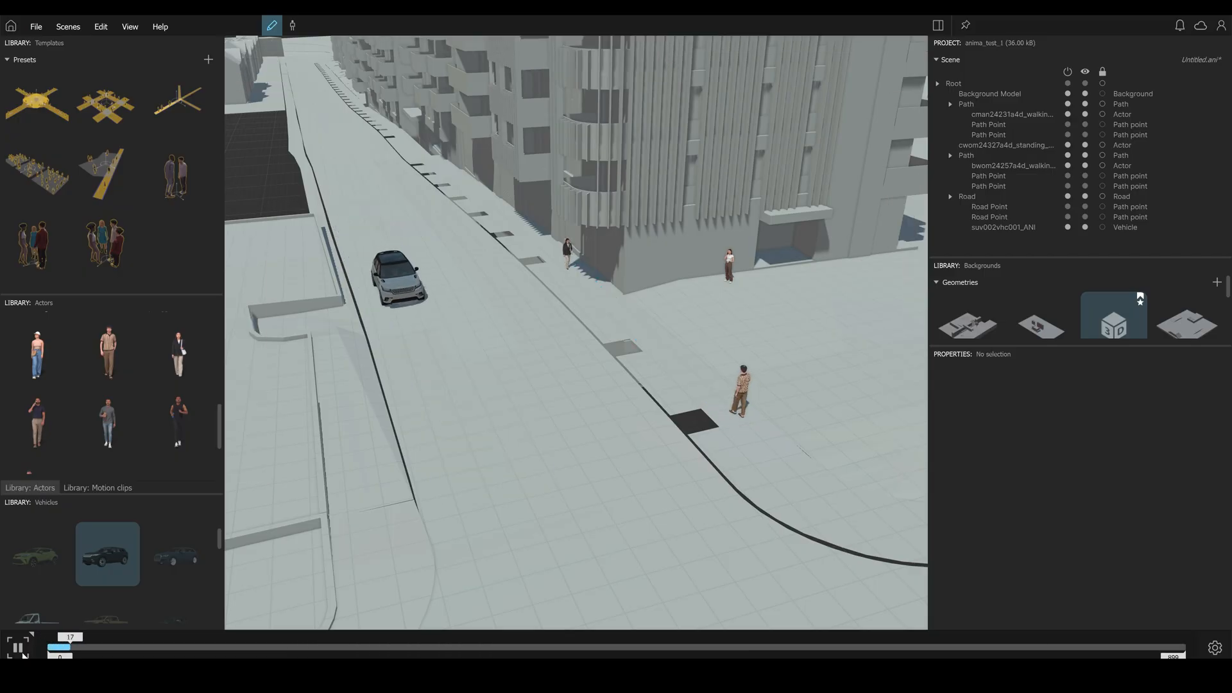
key("space")
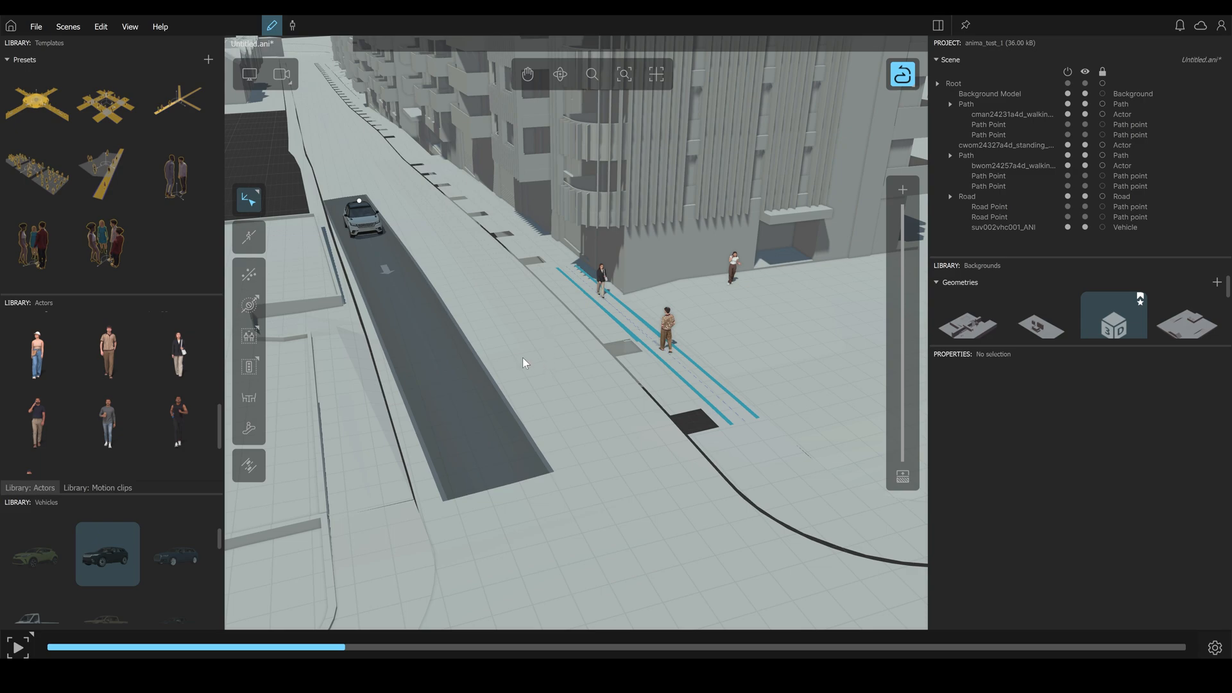
- Adjust the motion phases of the phone-call woman and walking man (about 50), previewing each
left_click(664, 327)
left_click(20, 647)
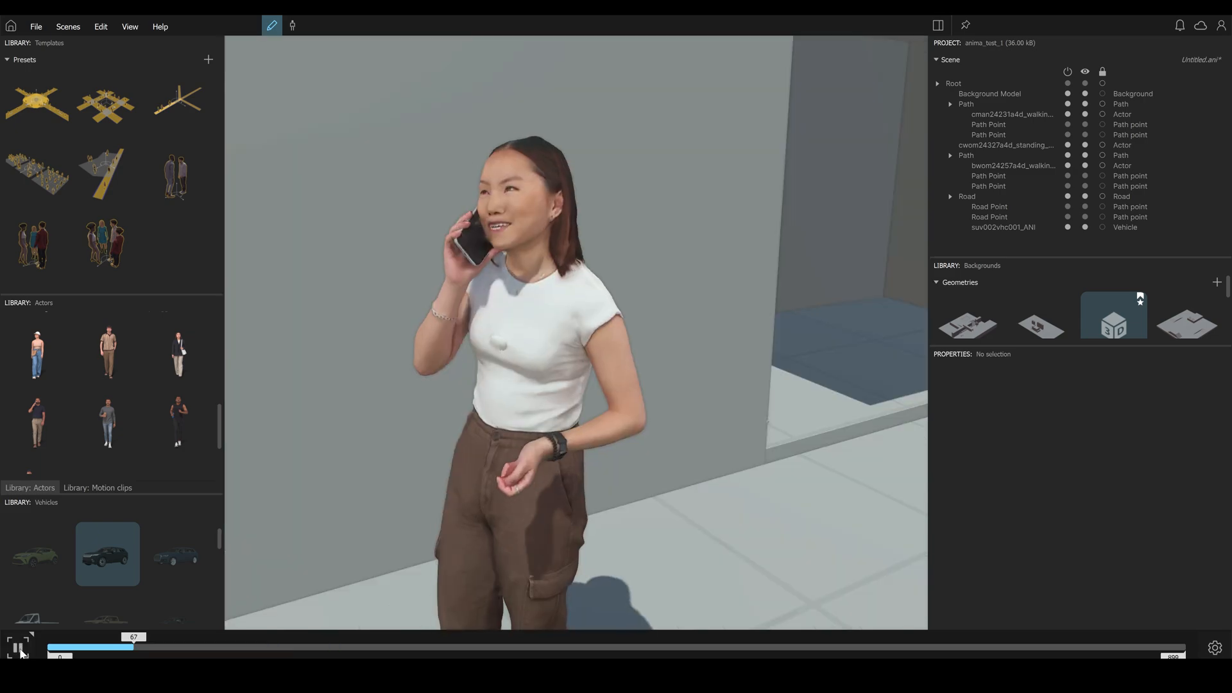
key("space")
left_click(485, 317)
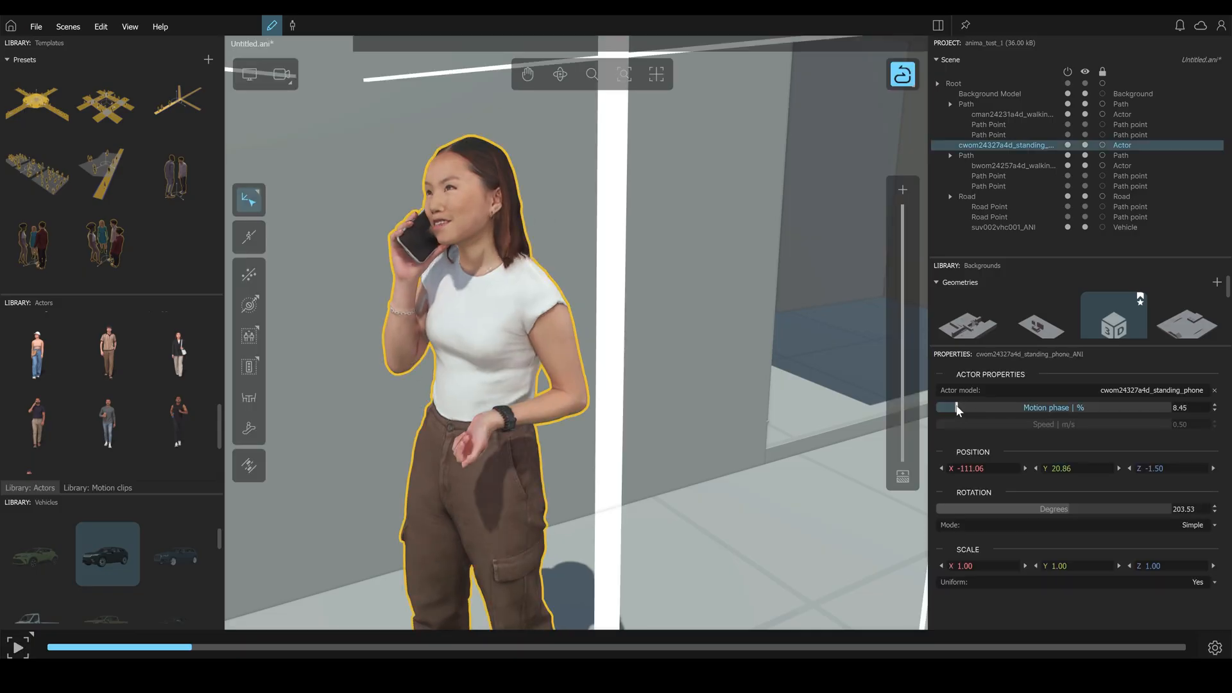
left_click_drag(937, 408, 1000, 409)
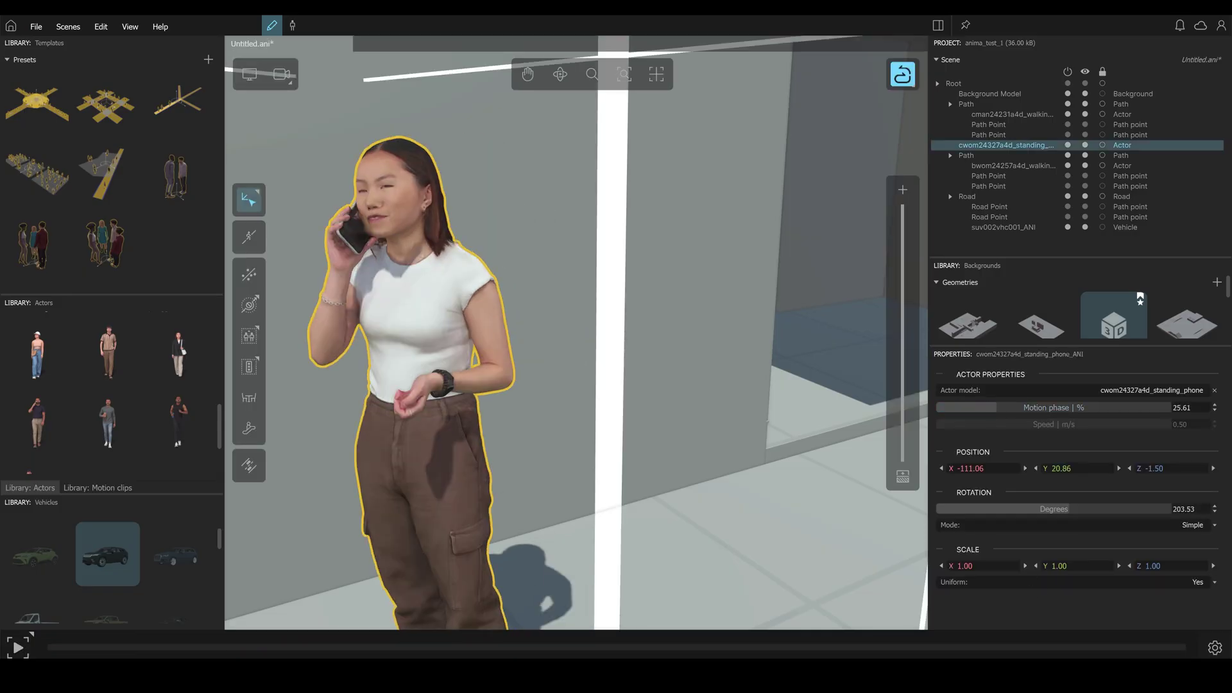
left_click(17, 648)
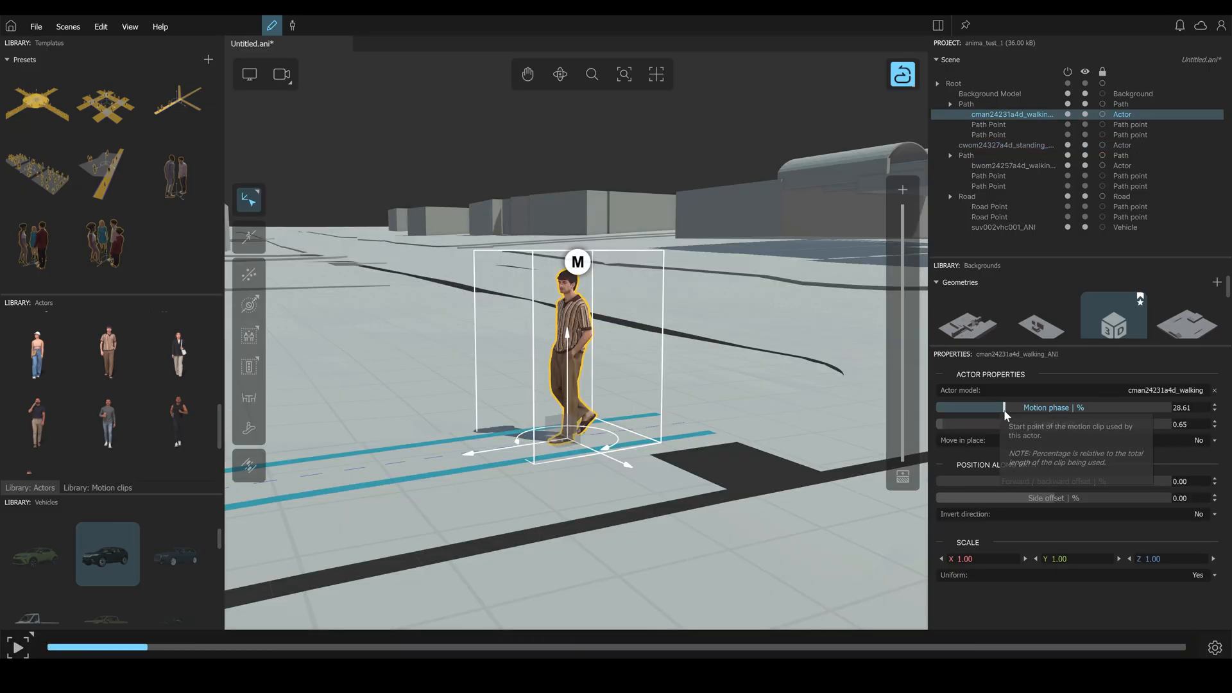
left_click_drag(1050, 409, 1055, 409)
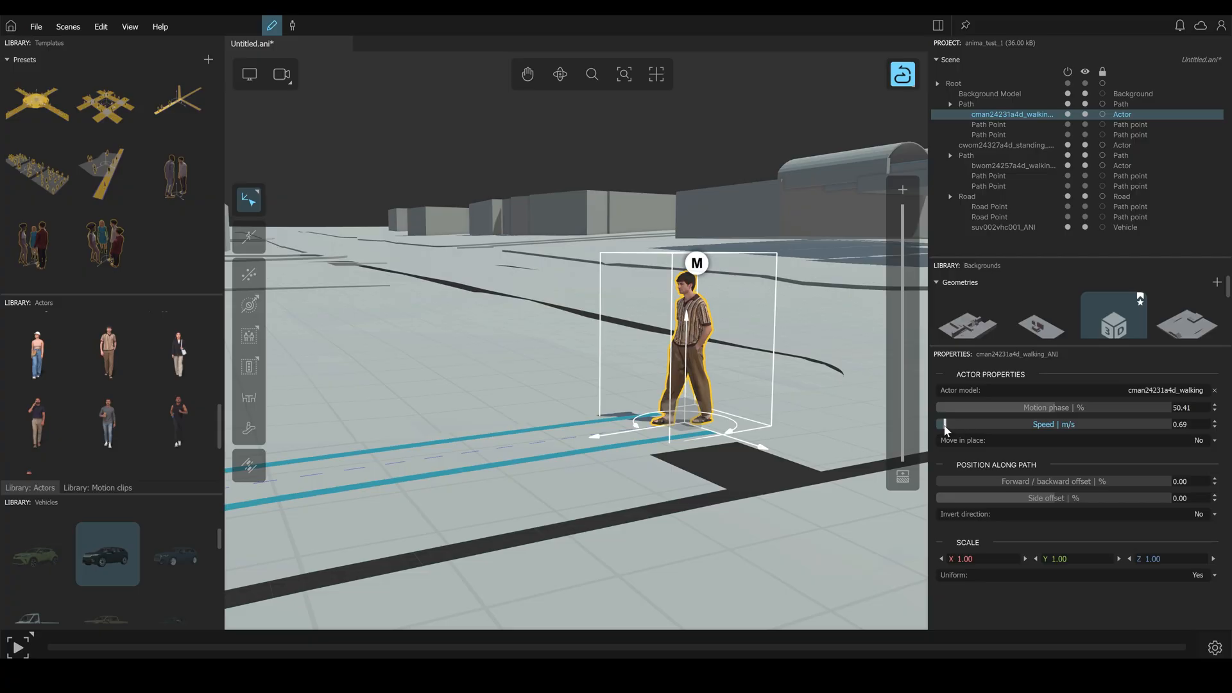
key("space")
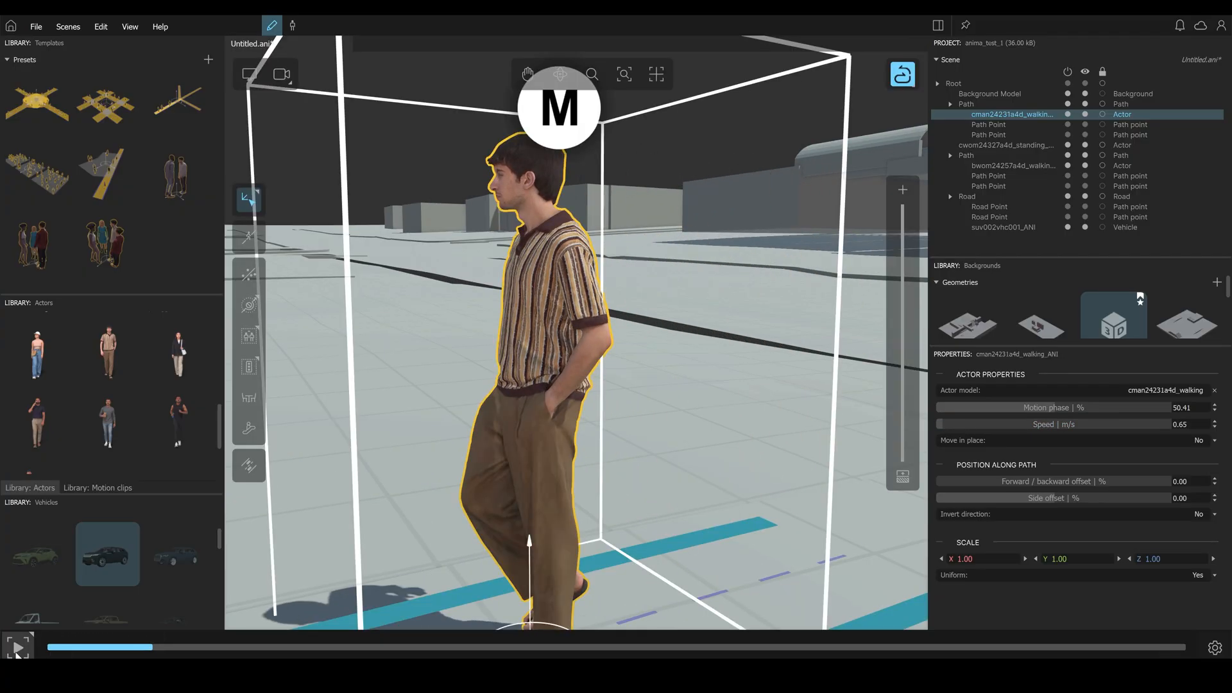
key("Escape")
- Set the SUV to dark grey with a lower maximum speed and replay the animation
left_click(393, 279)
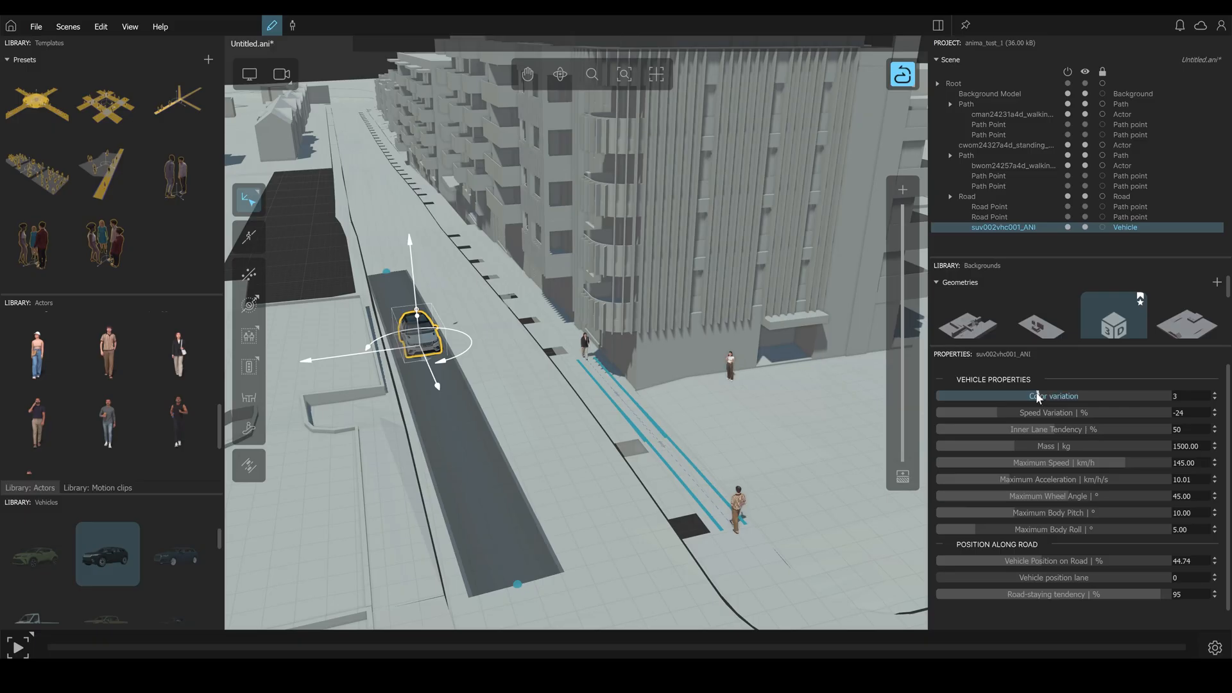
left_click_drag(1038, 396, 967, 395)
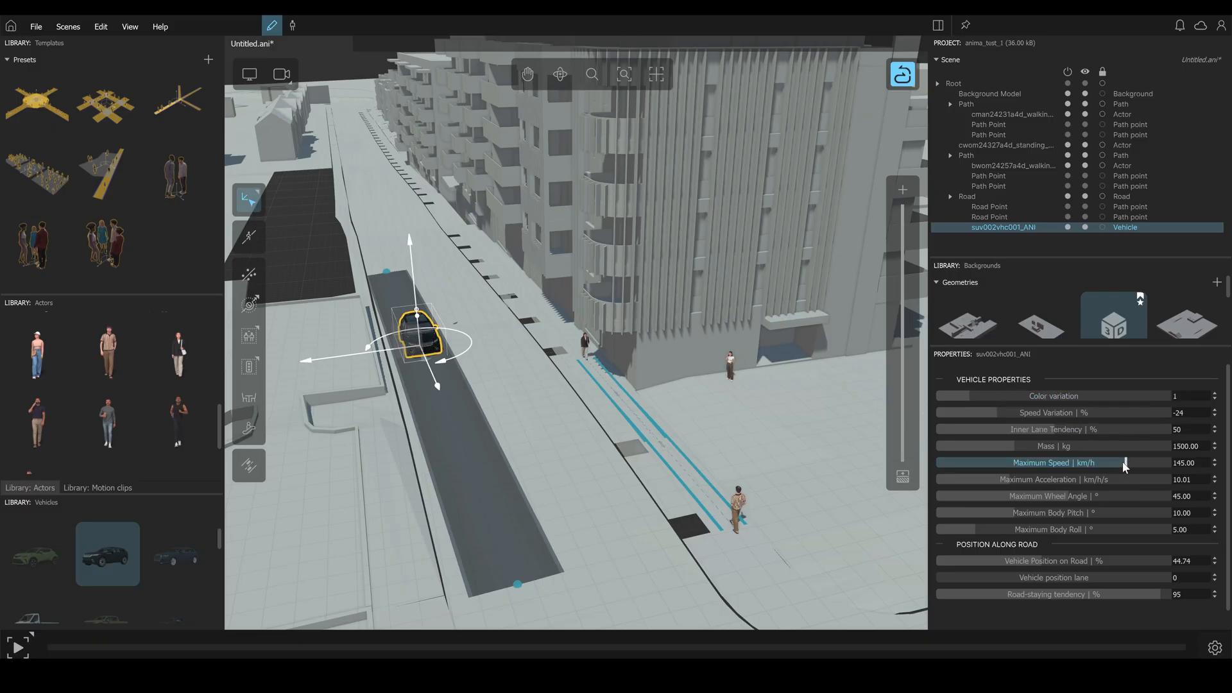
left_click_drag(1124, 463, 1082, 463)
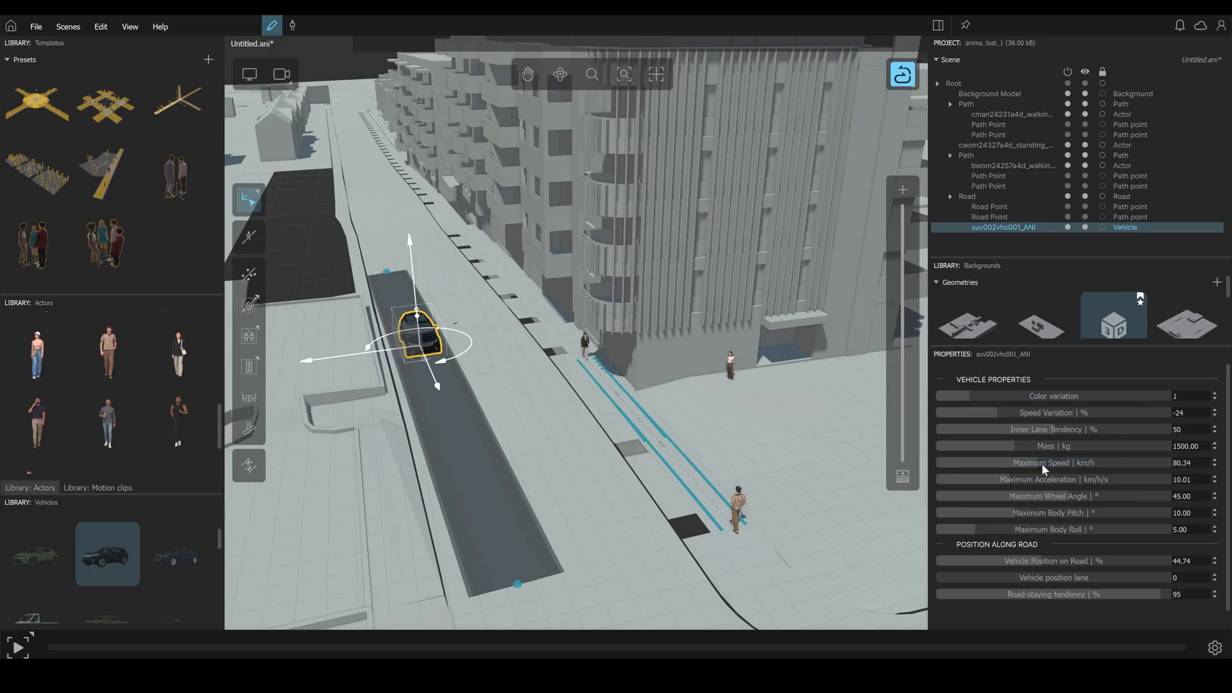
left_click(556, 401)
left_click(17, 647)
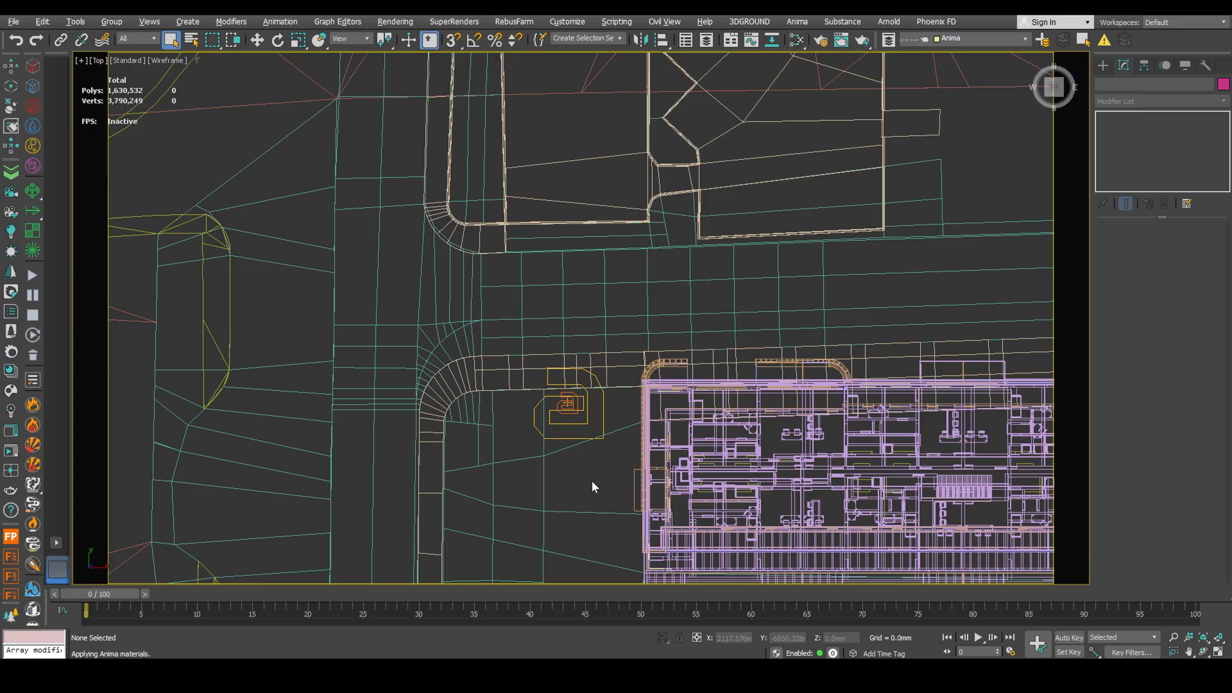
right_click(1039, 643)
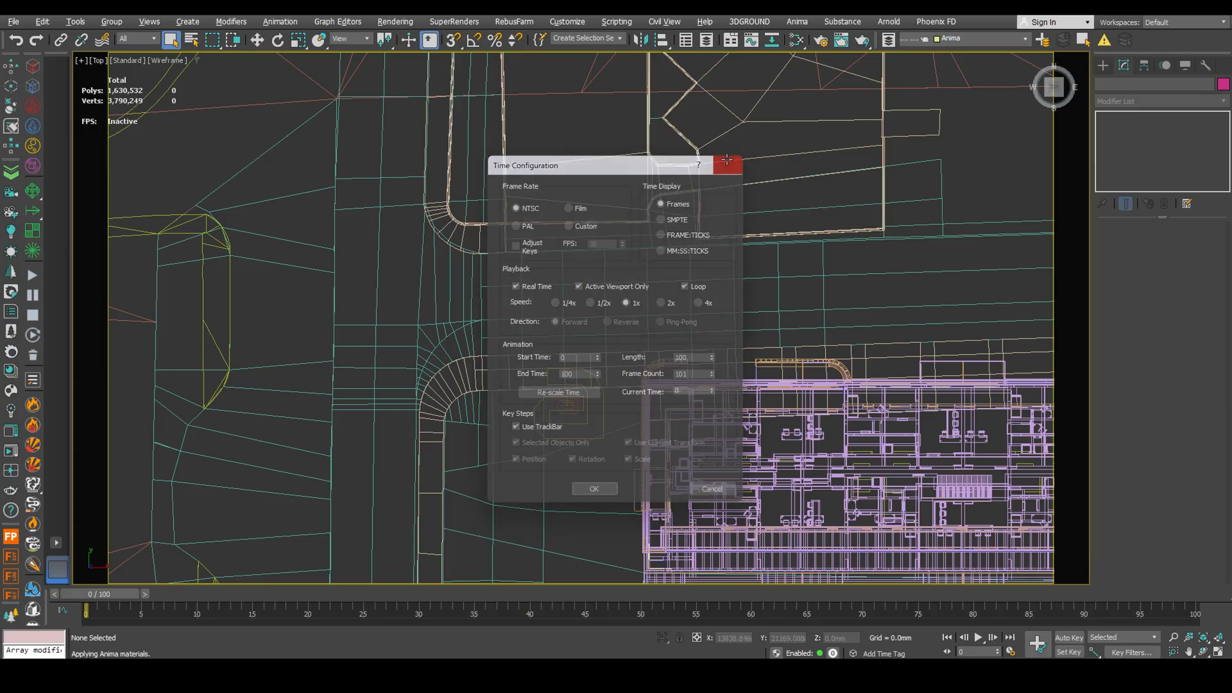
key("Escape")
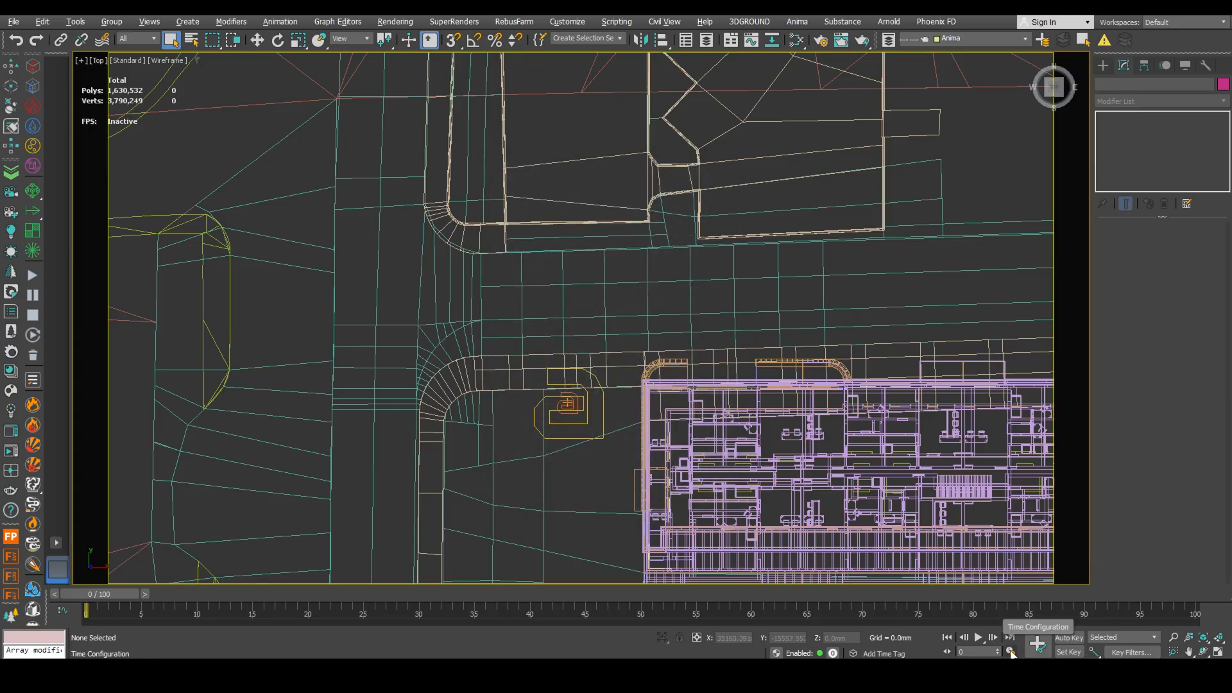
left_click(1010, 652)
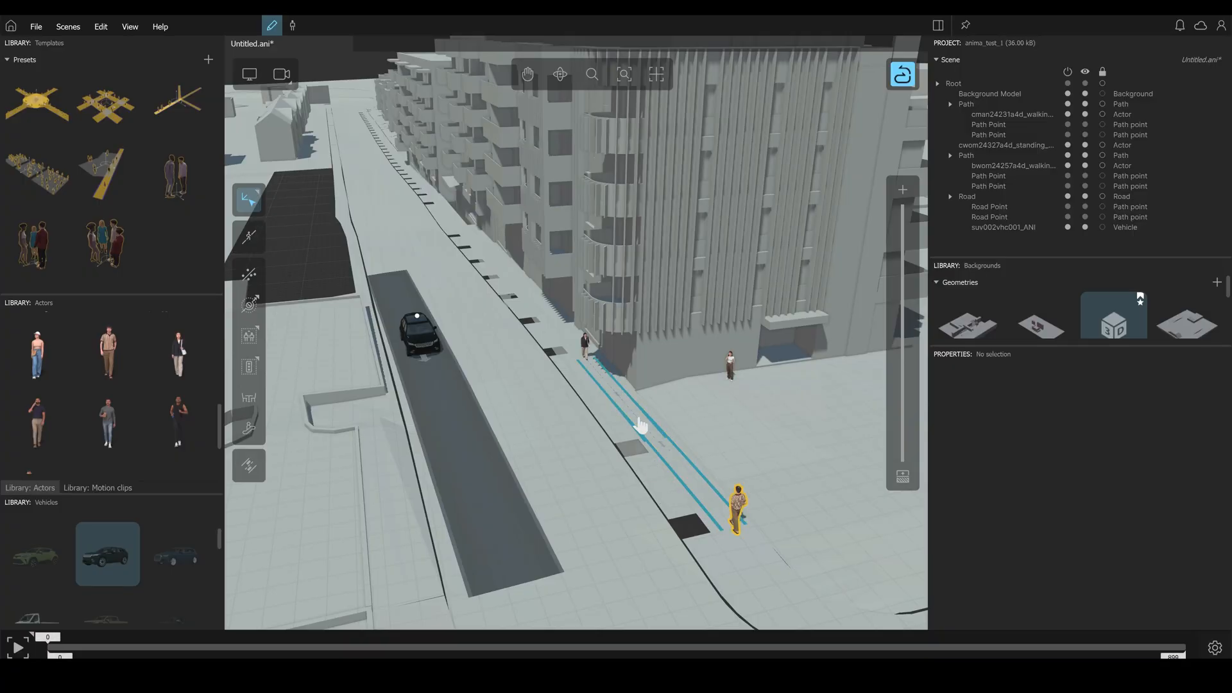
- Save the Anima project and sync it into 3ds Max, dismissing the already-synchronized warning
left_click(642, 426)
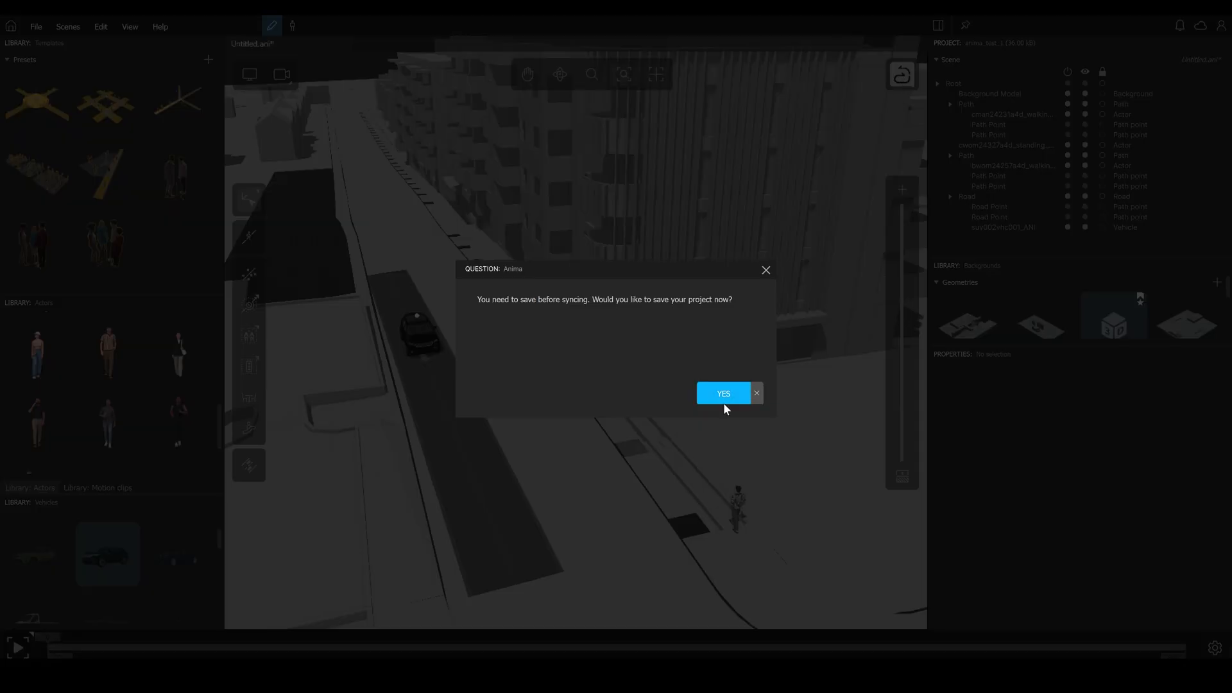
left_click(723, 392)
left_click(724, 381)
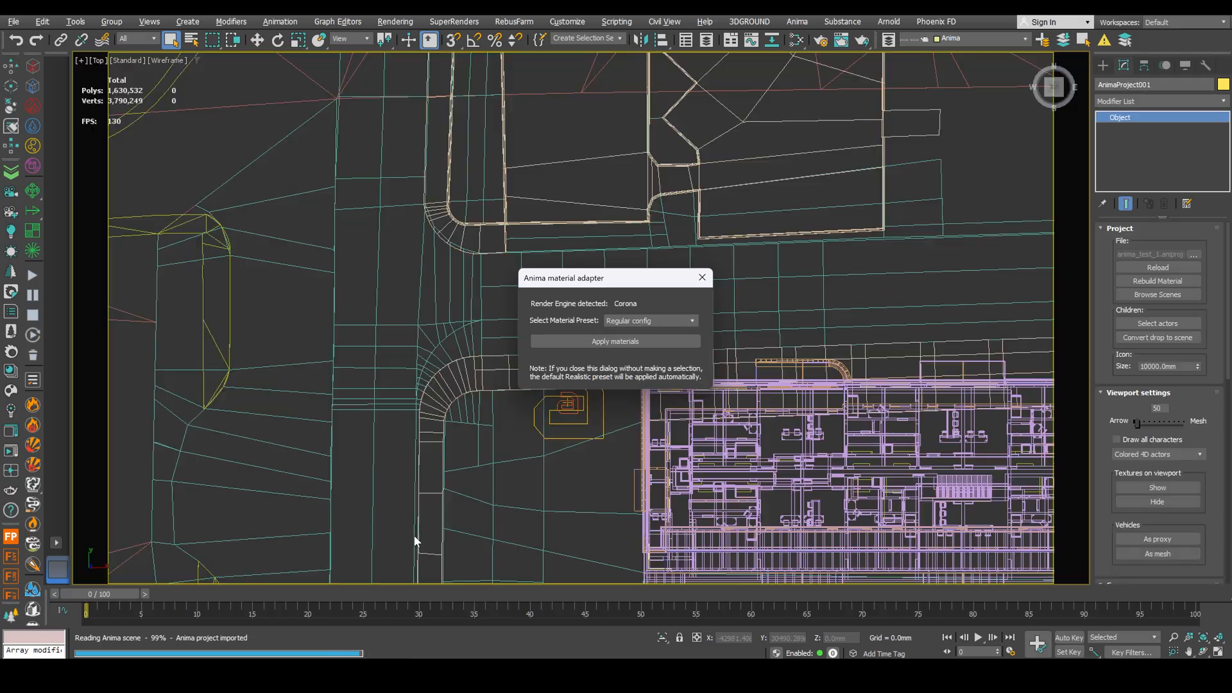
- Apply Anima's Corona materials to the imported people and SUV, then return to Anima
left_click(615, 342)
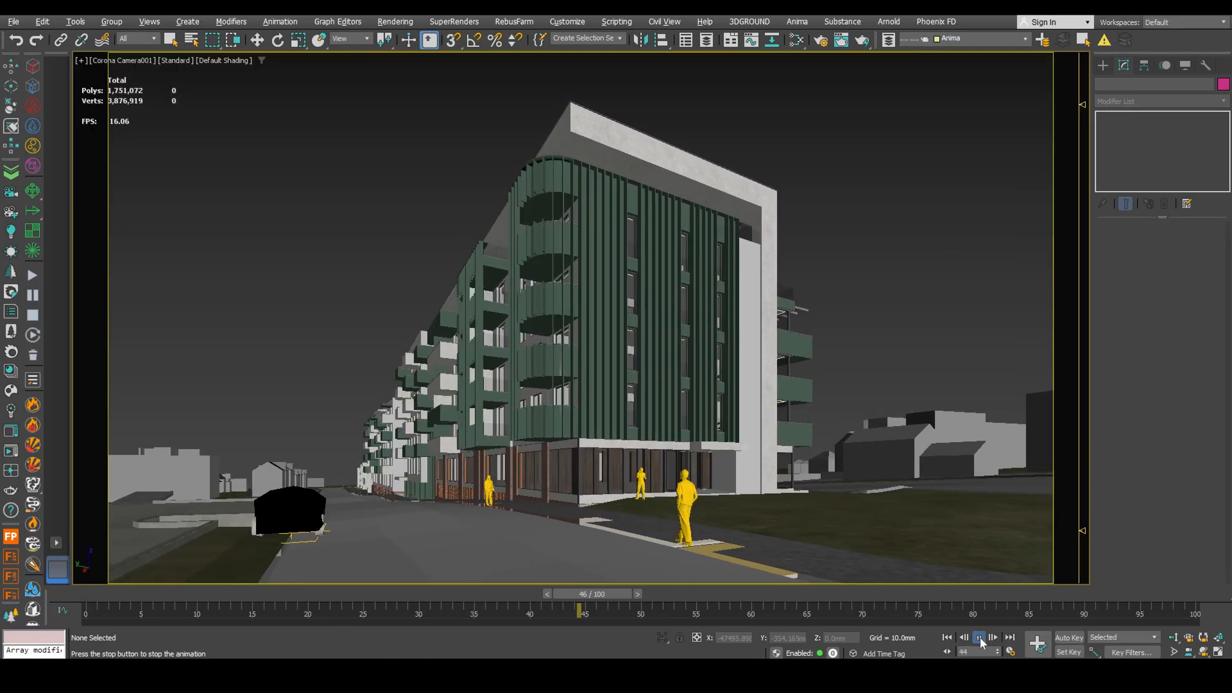
left_click(977, 638)
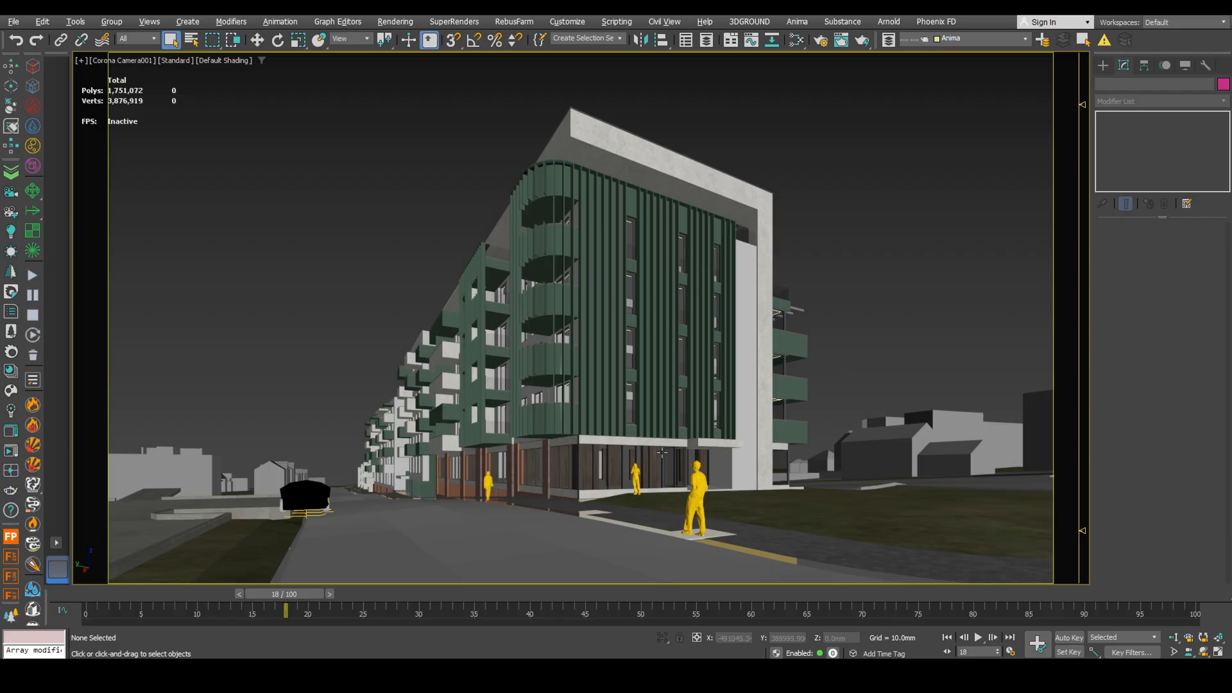
key("alt+Tab")
- Select the SUV on the road and re-sync the saved Anima scene to 3ds Max
left_click(418, 332)
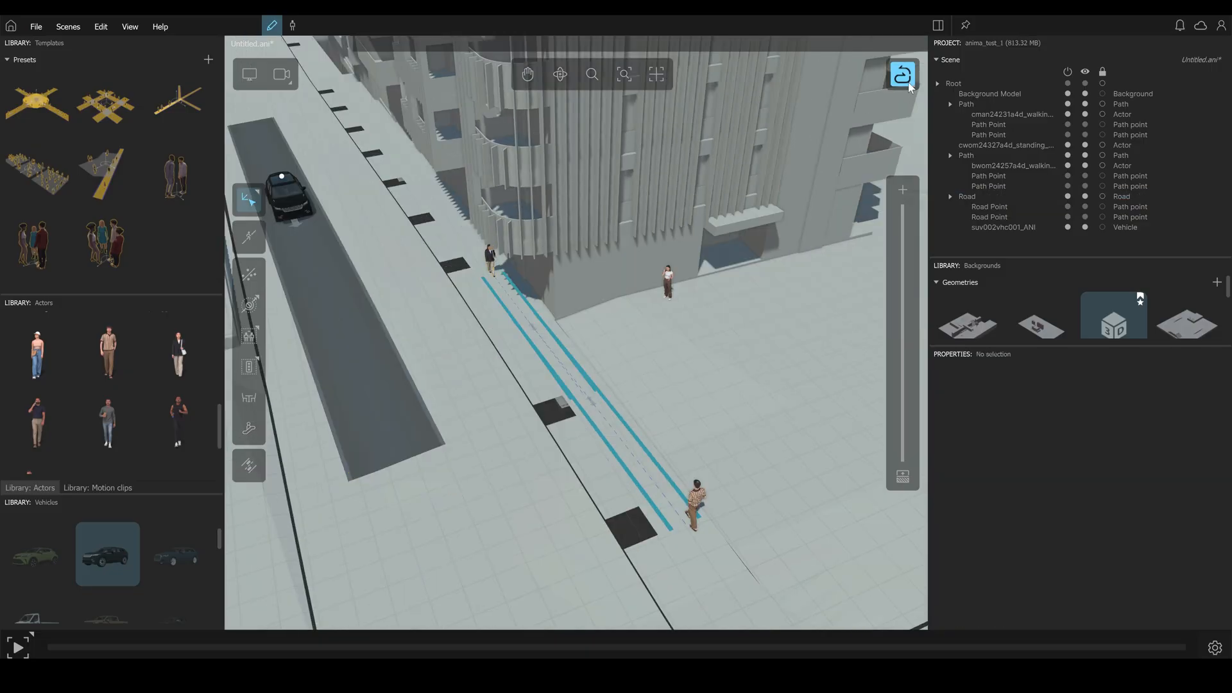
left_click(901, 76)
left_click(722, 393)
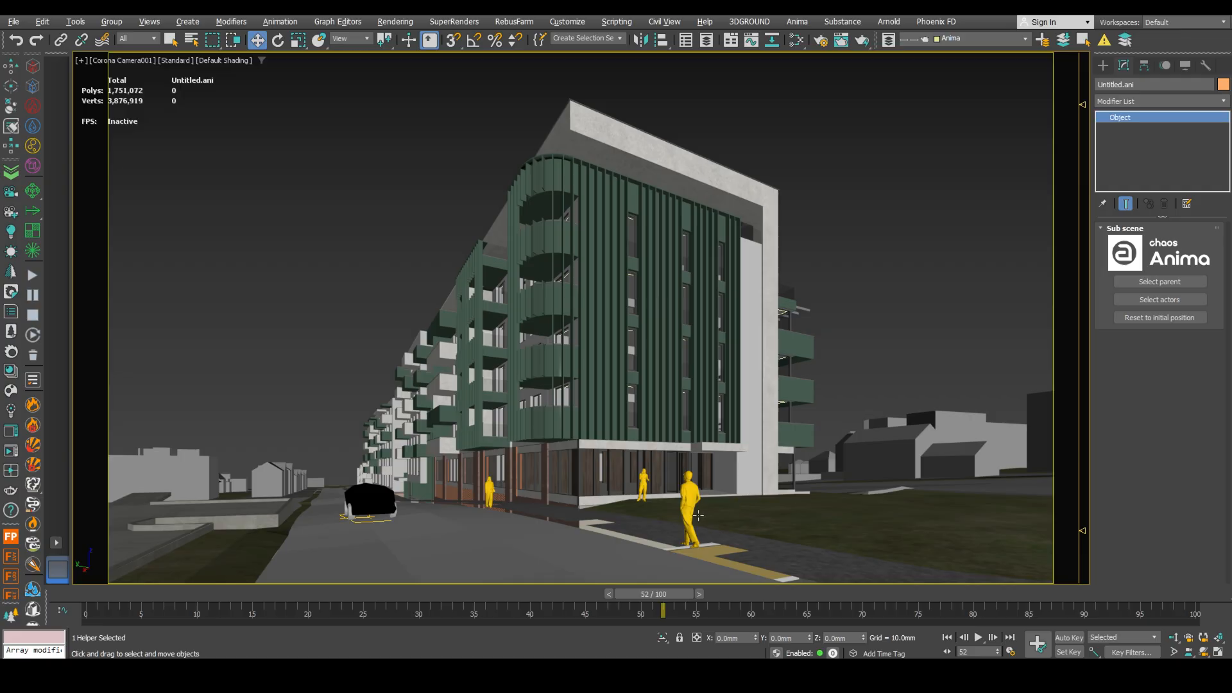
- In the Top viewport, select the parent Anima sub scene helper and move it slightly down
key("alt+w")
key("alt+w")
scroll(460, 368, "up", 3)
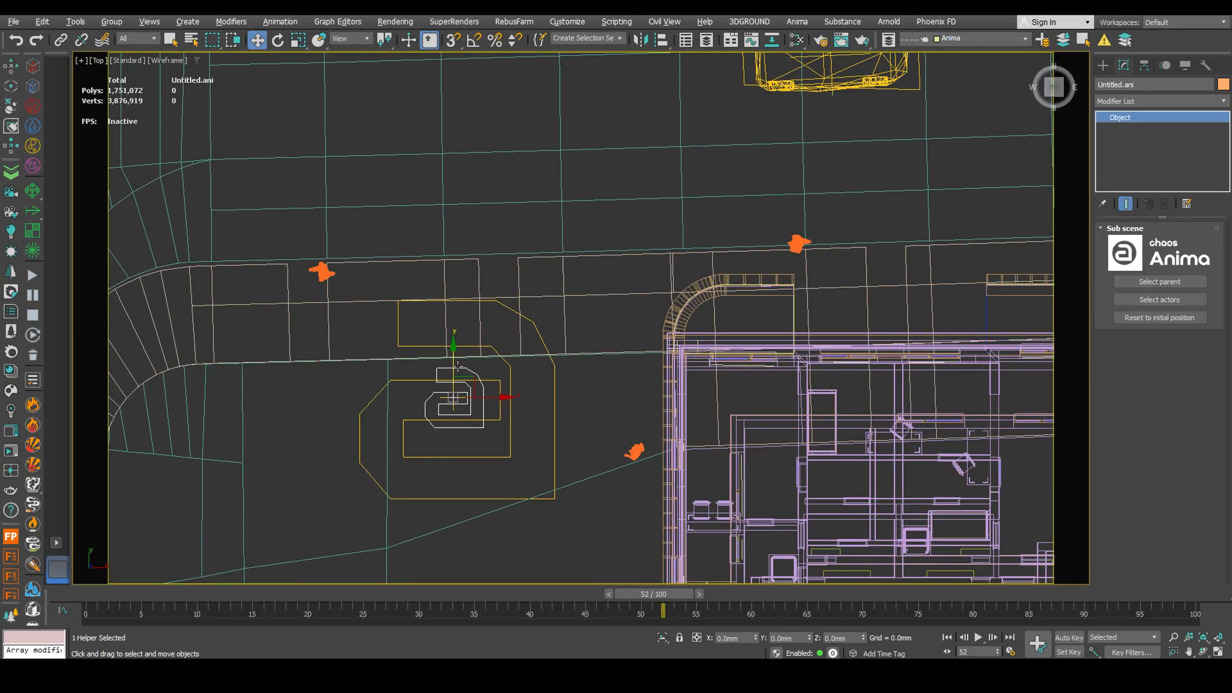
left_click(484, 433)
left_click(800, 243)
left_click(1158, 302)
left_click_drag(452, 358, 451, 398)
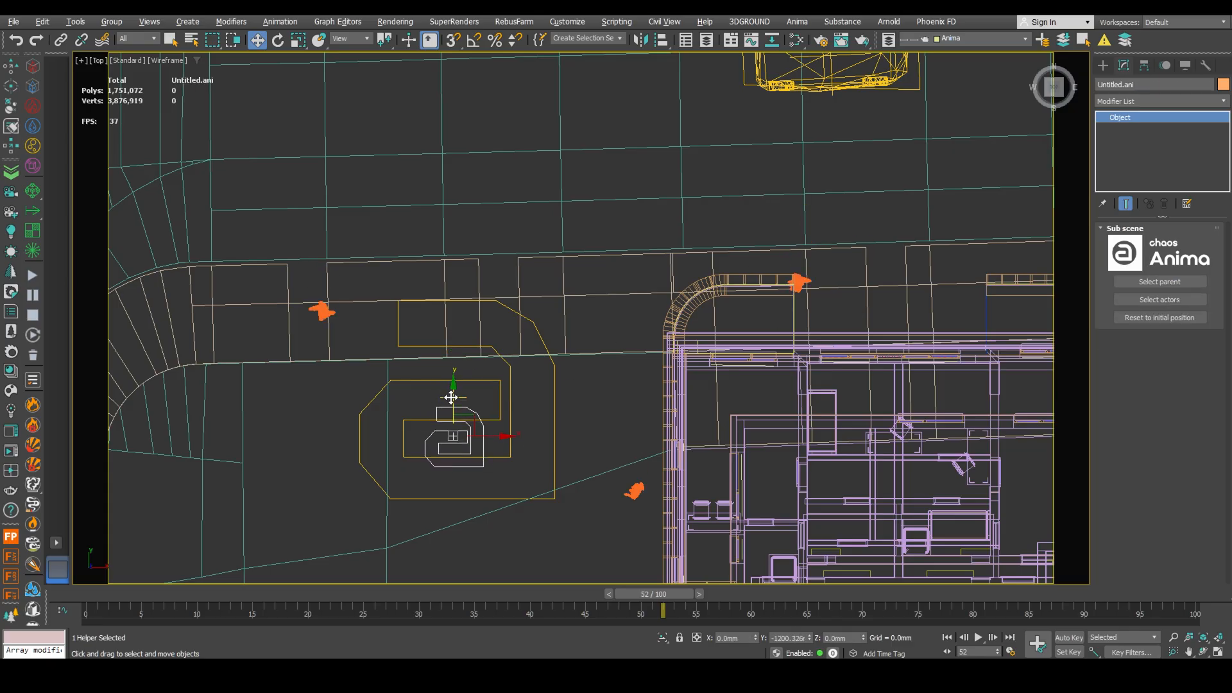
- Return to the Perspective view and scrub the animation back to frame 44
key("p")
left_click_drag(665, 604, 558, 605)
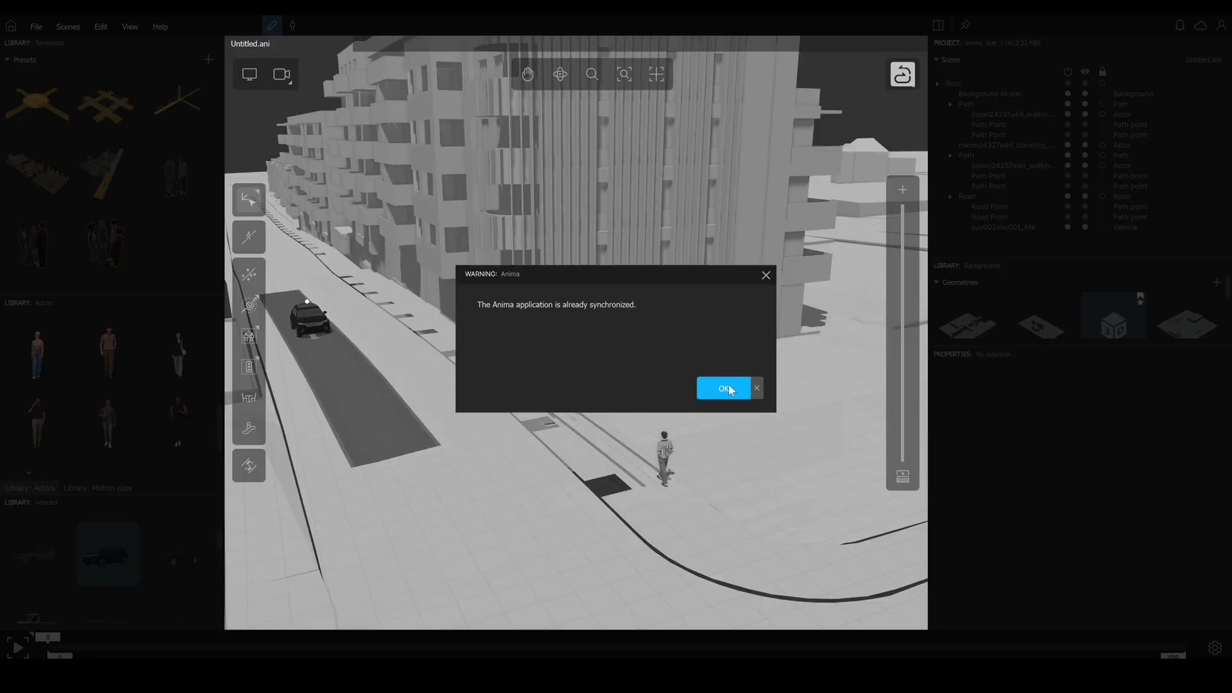
- Dismiss the synchronized warning, inspect the walking actor, then save and sync the scene again
left_click(729, 385)
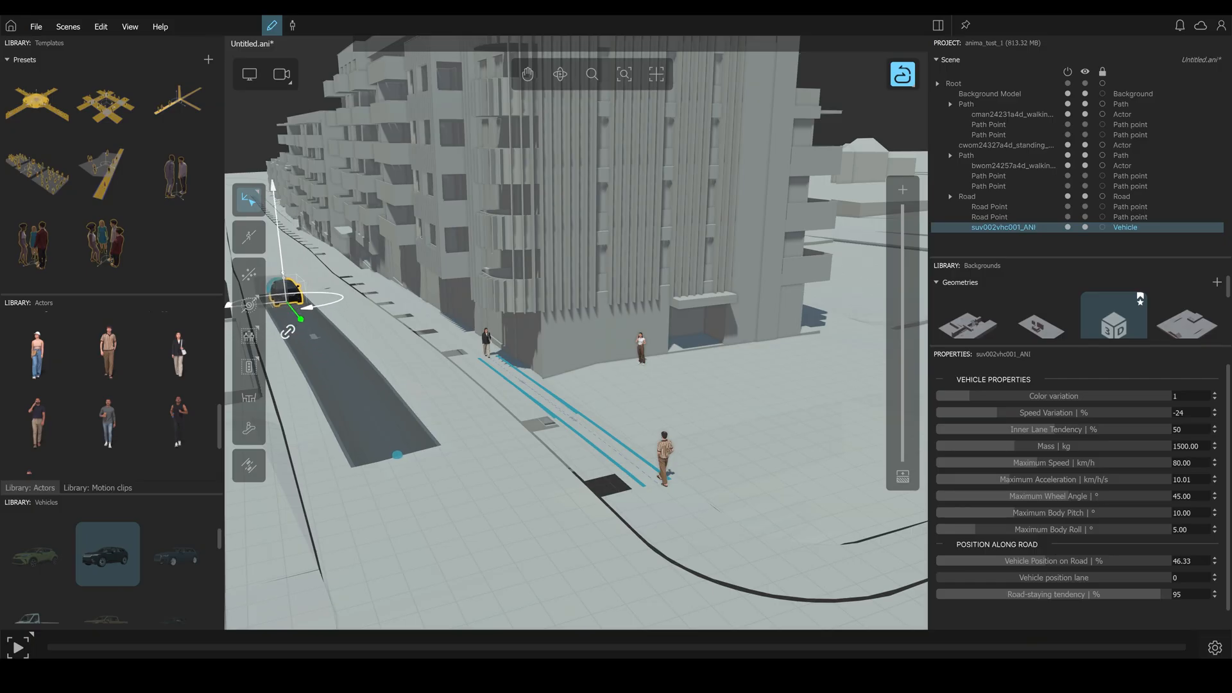
left_click(491, 342)
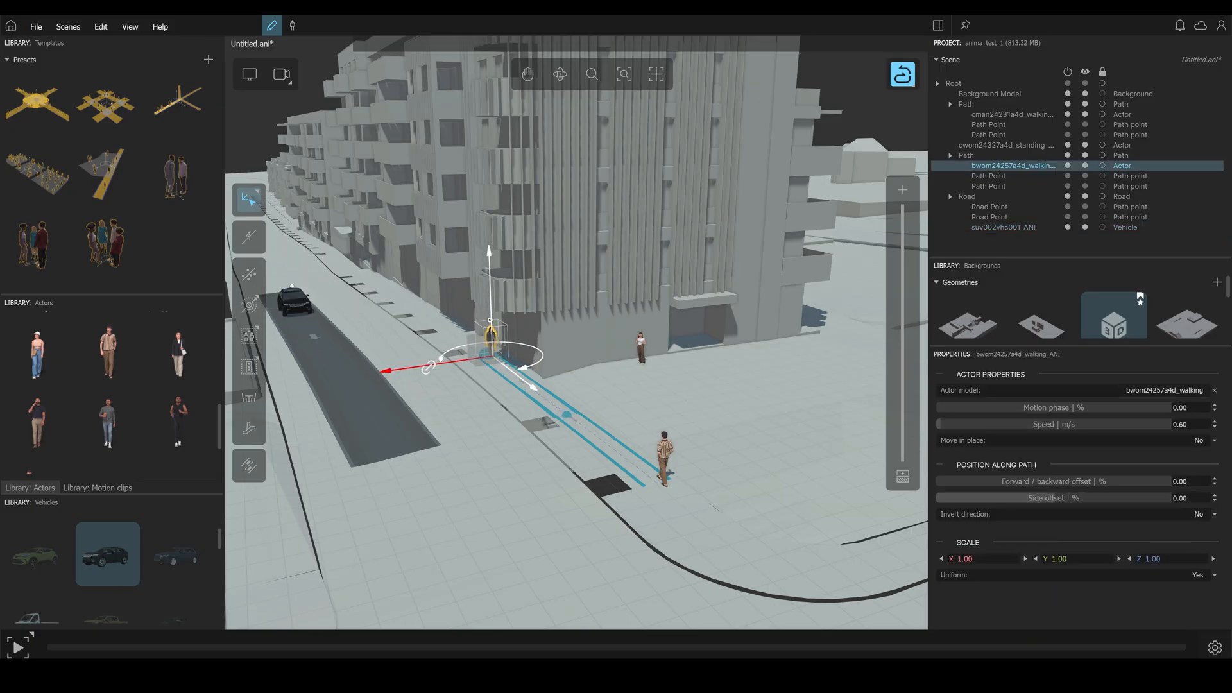
left_click(642, 376)
left_click(903, 74)
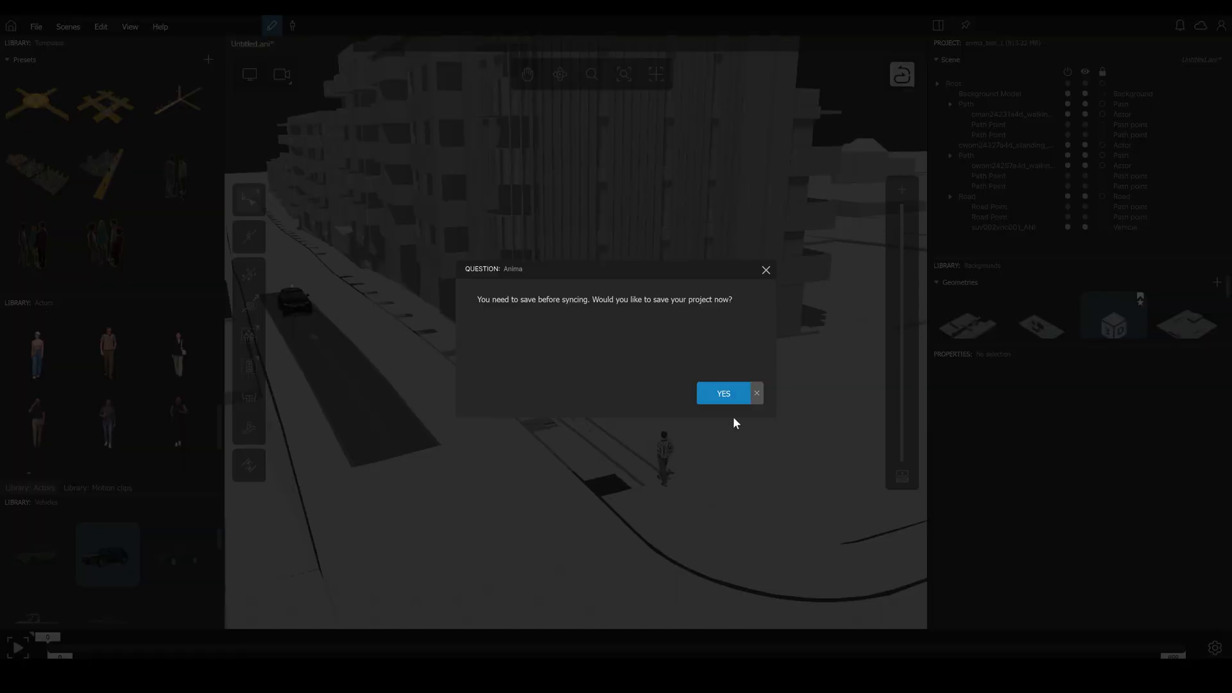
left_click(723, 394)
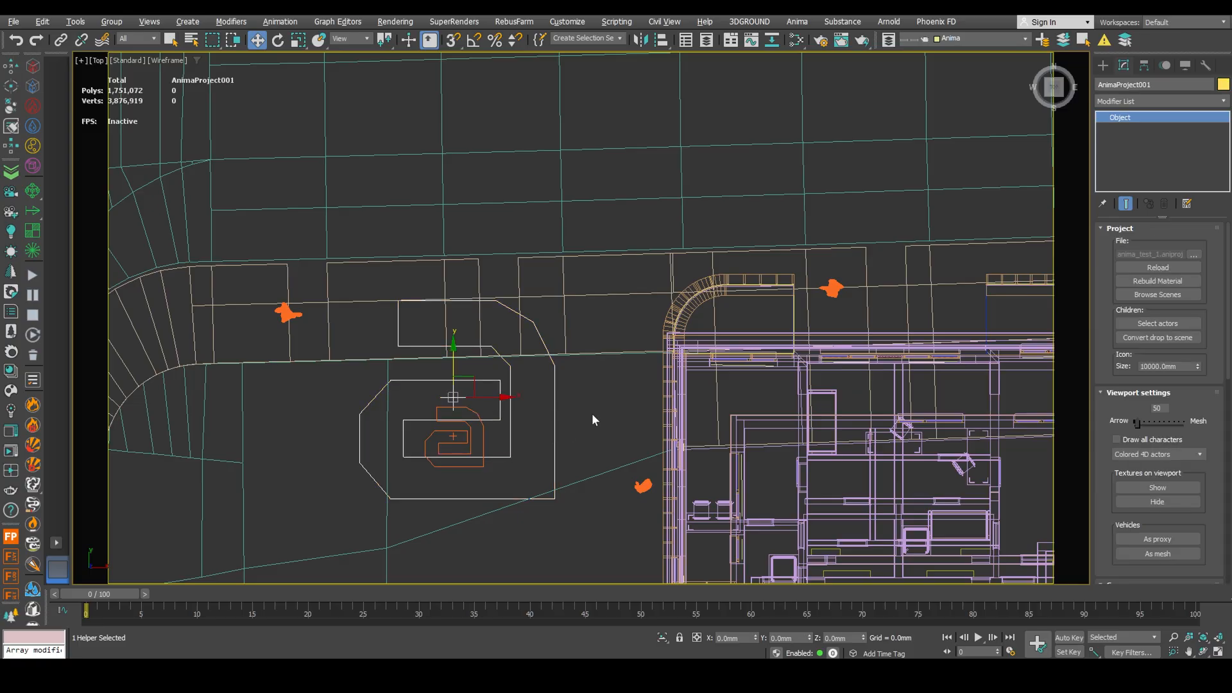
left_click_drag(1216, 322, 1214, 298)
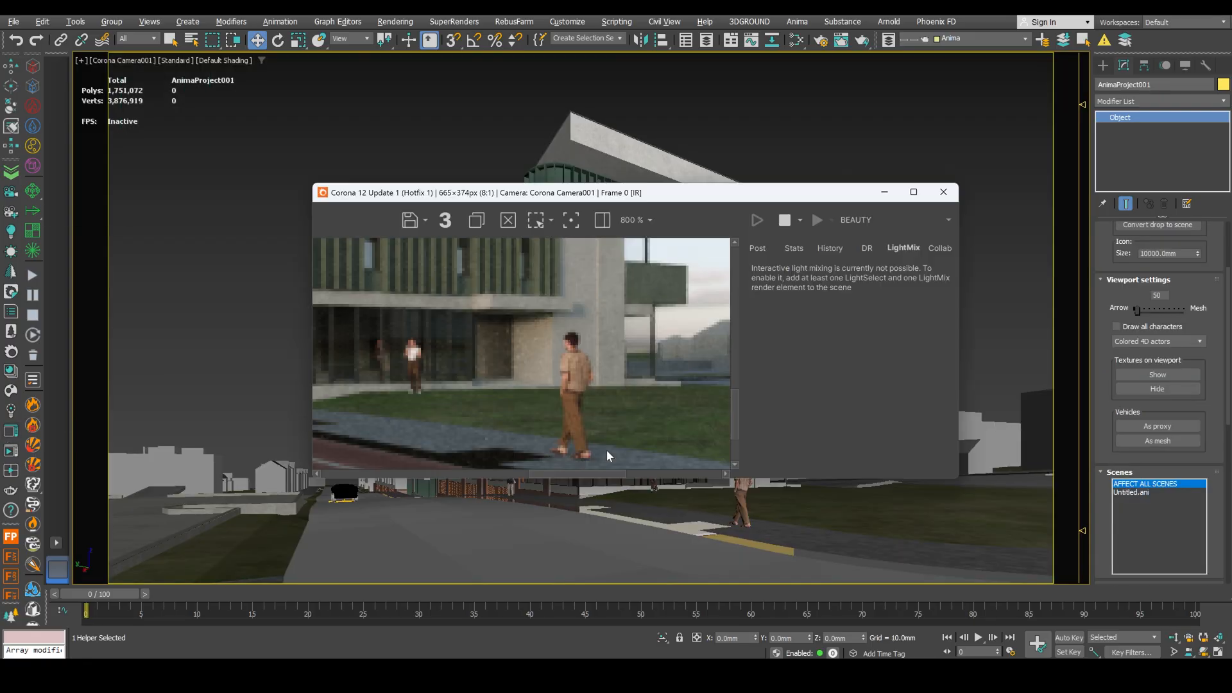
scroll(606, 450, "down", 1)
scroll(597, 421, "down", 1)
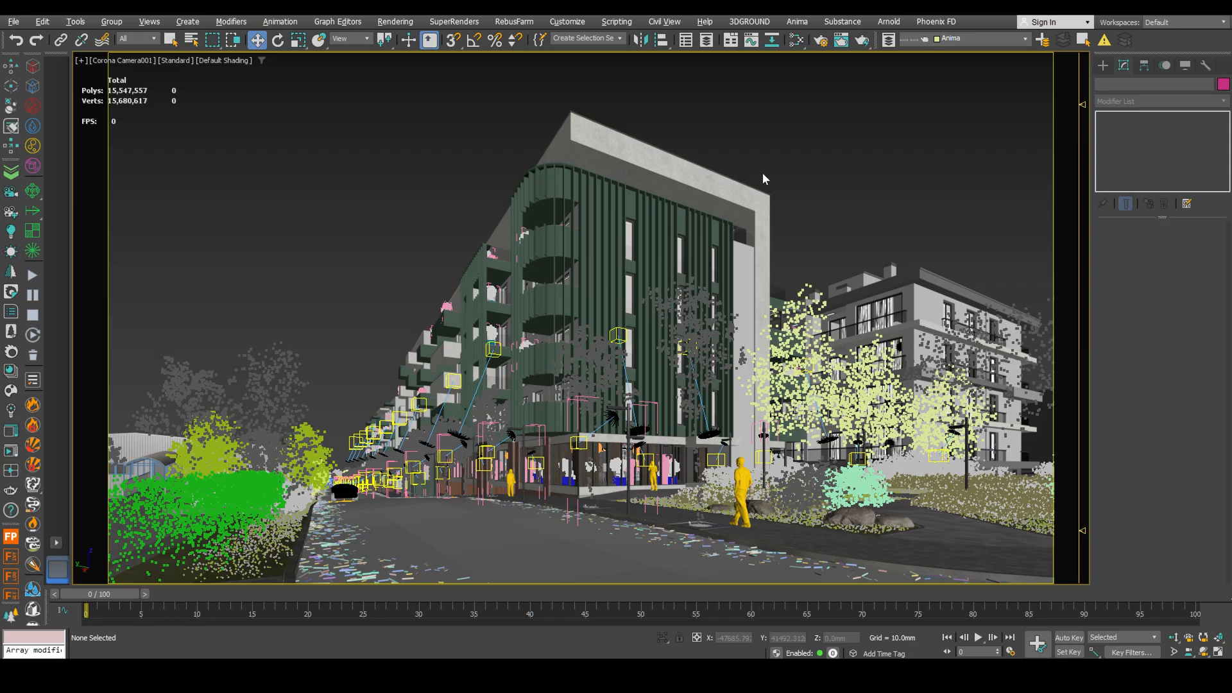
- Set the render Time Output to a frame range ending at 90
left_click(821, 38)
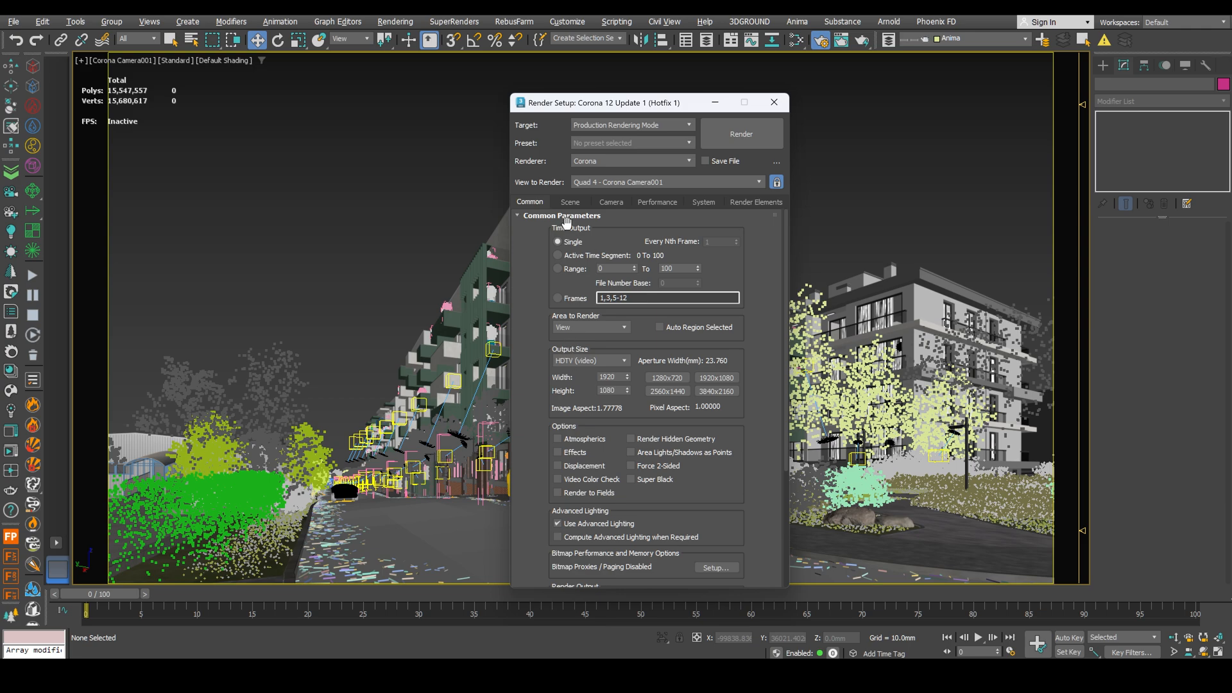
left_click(557, 269)
double_click(675, 269)
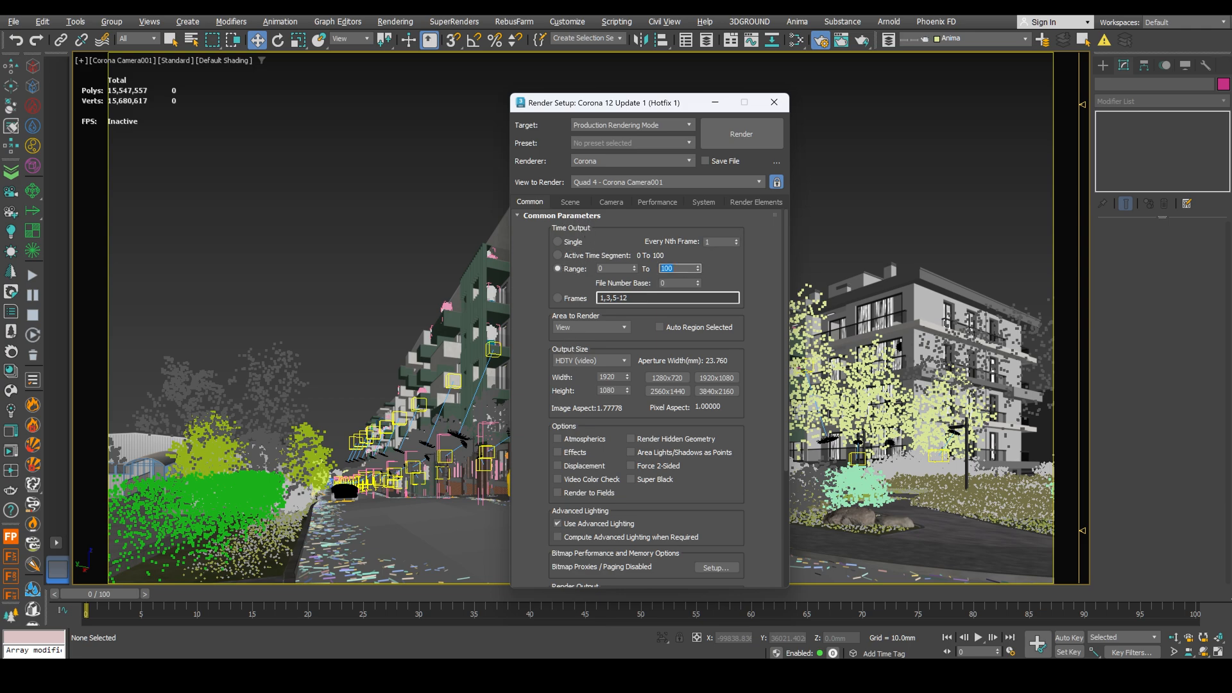
type("90")
scroll(616, 385, "down", 2)
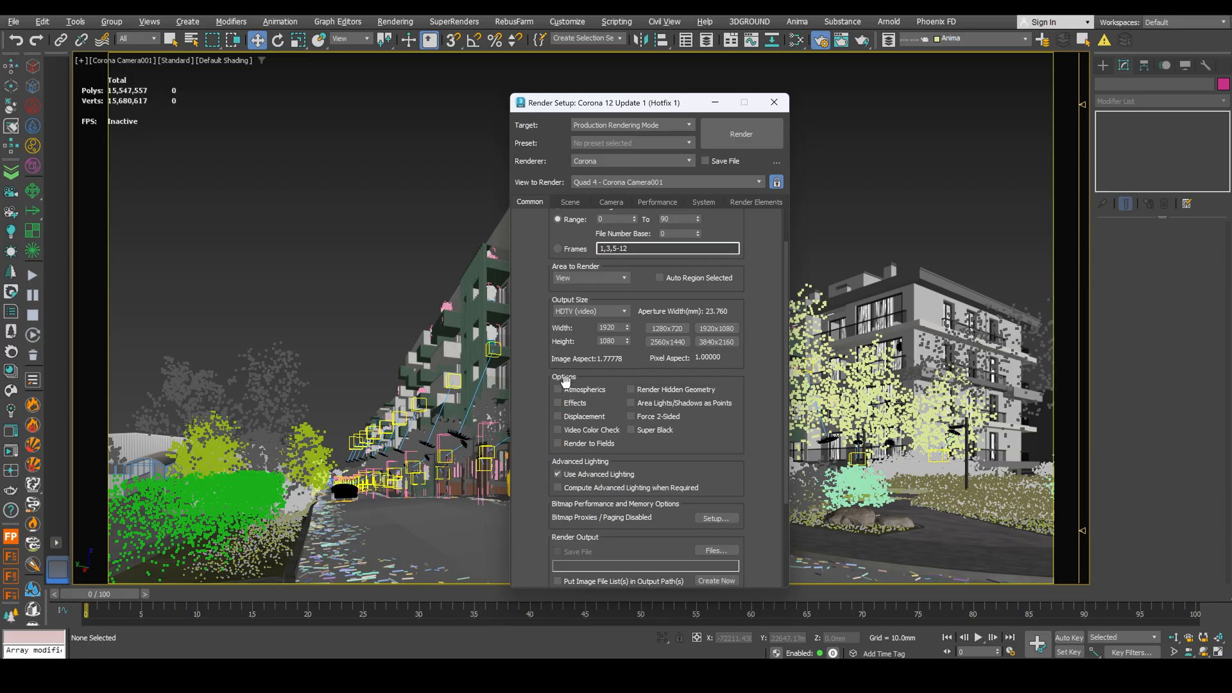
- Set Corona's noise level limit to 3.0 on the Scene settings
left_click(570, 201)
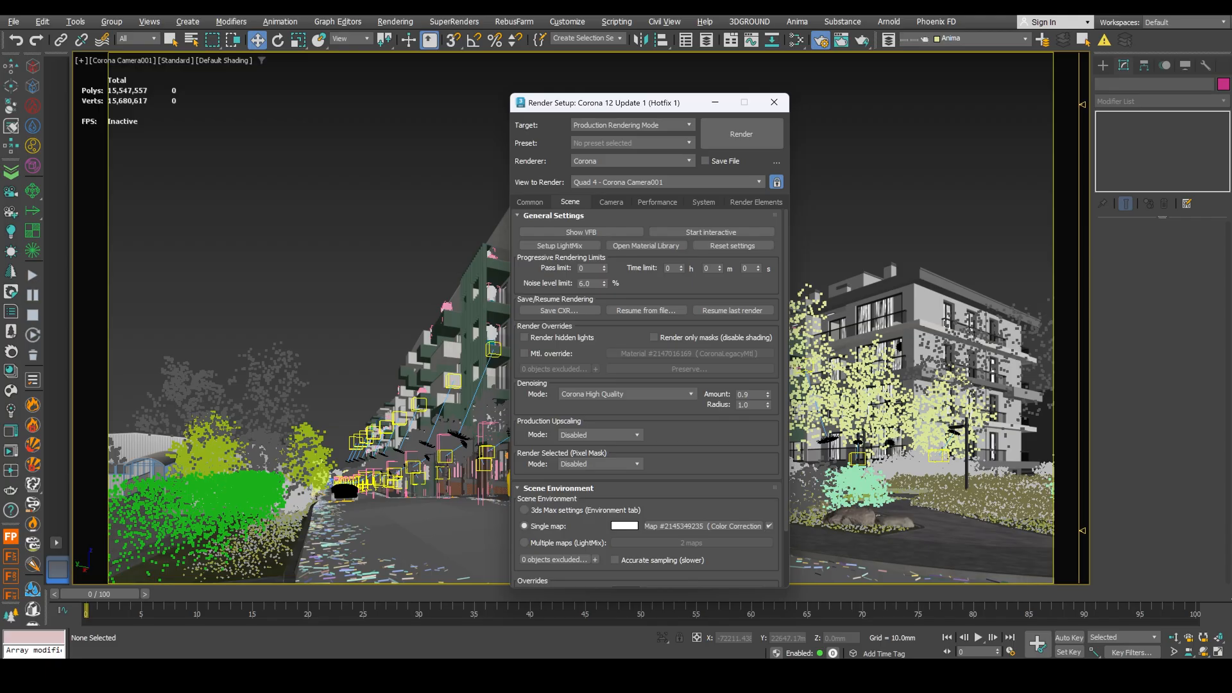
double_click(584, 283)
type("3")
left_click(645, 284)
scroll(712, 383, "down", 1)
- Switch the Corona UHD Cache to the flicker-free Animation preset
left_click(658, 202)
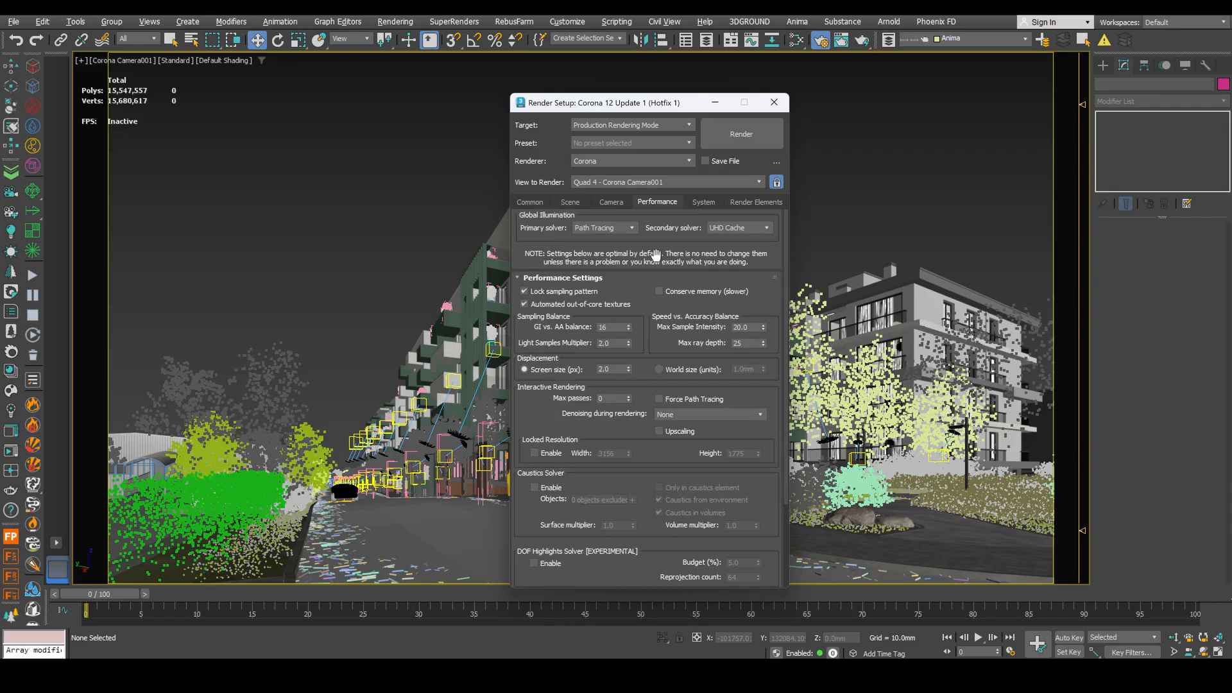
scroll(616, 390, "down", 2)
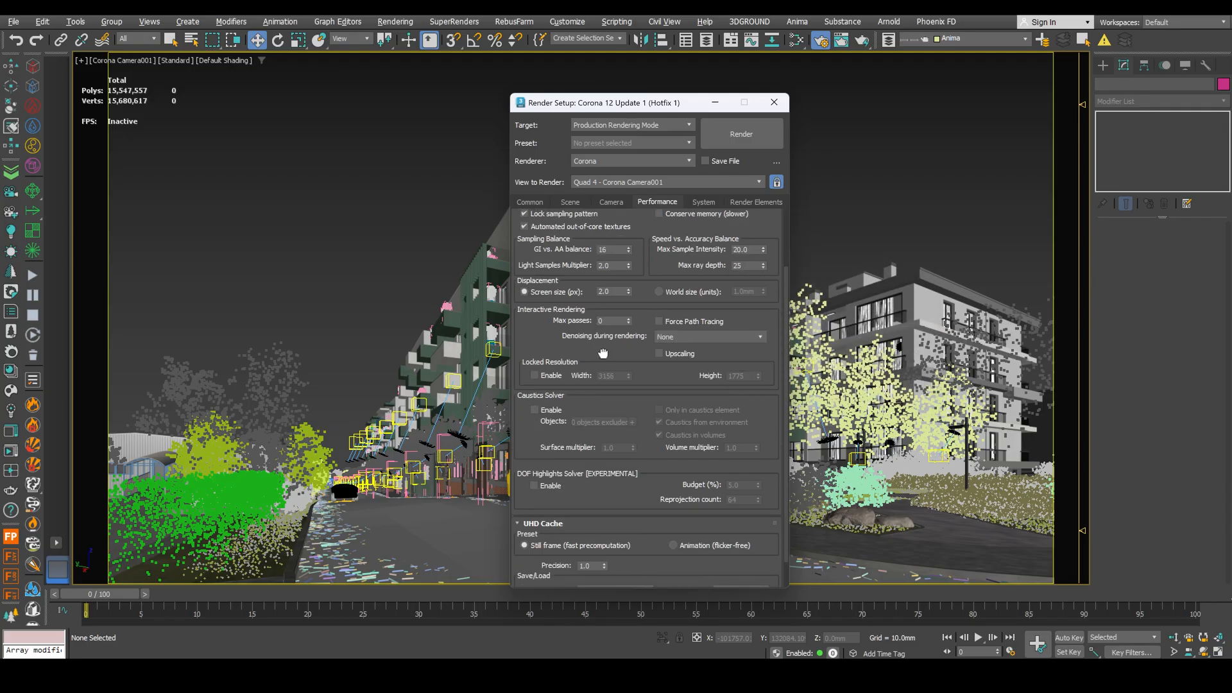
scroll(617, 433, "down", 1)
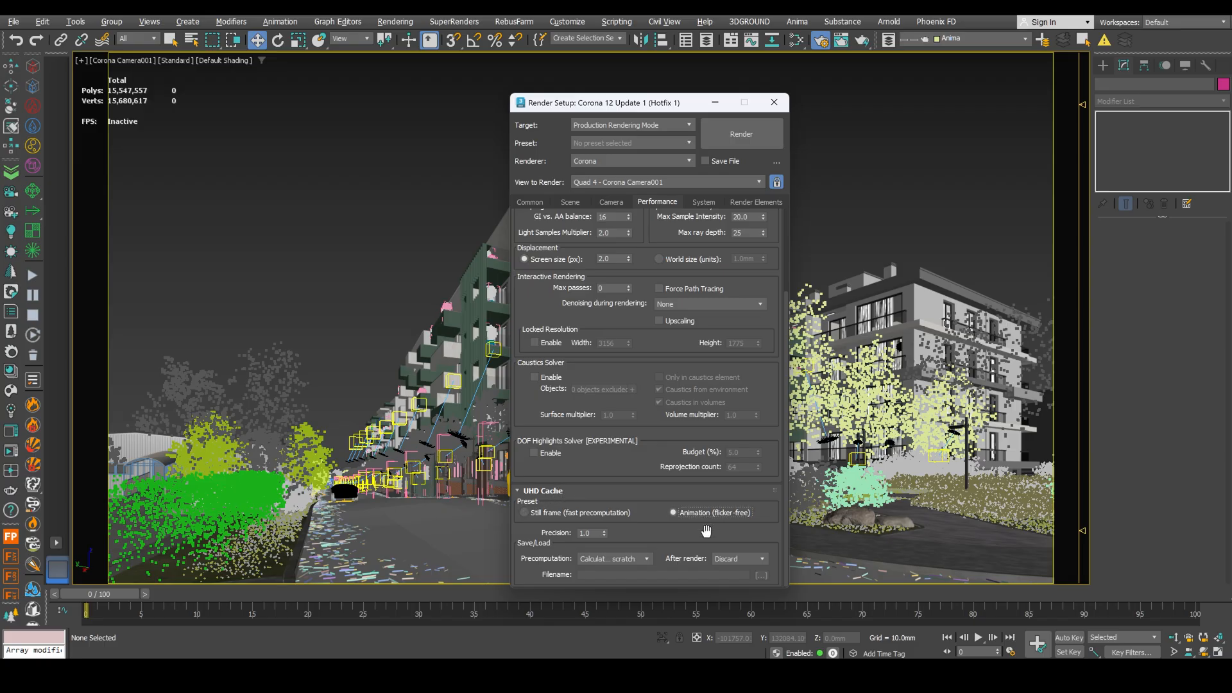
left_click(673, 513)
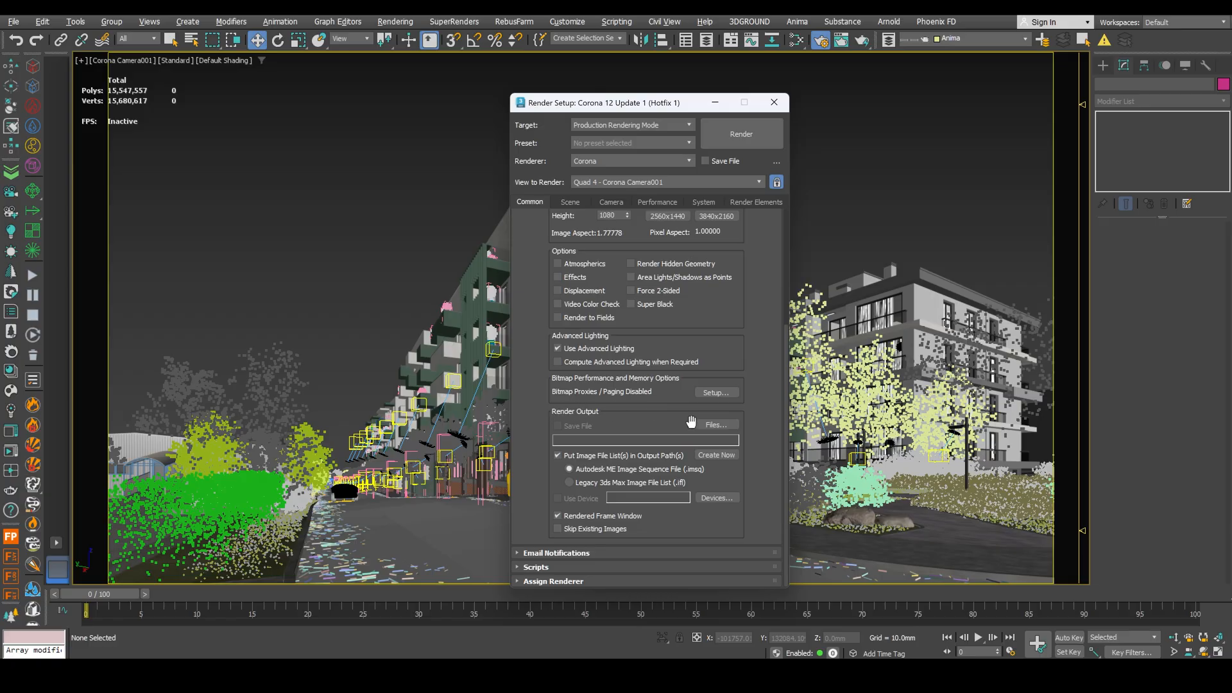
- Save the render output frames as maximum-quality JPEG files
left_click(713, 424)
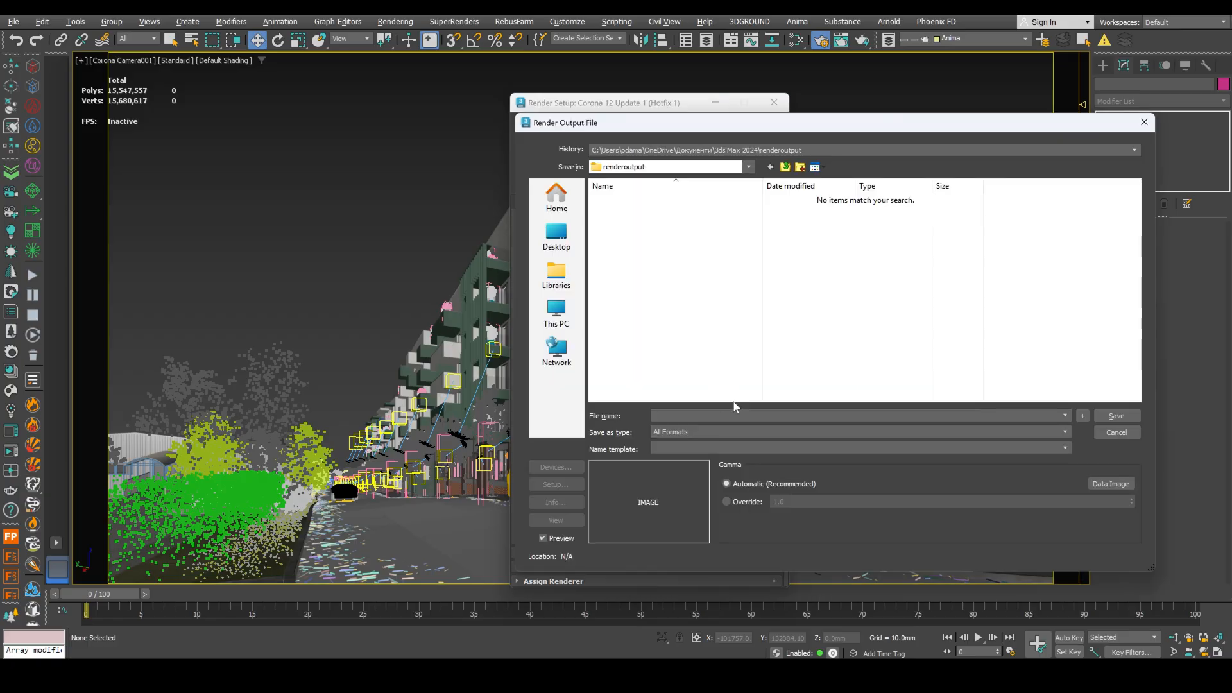
type("1")
left_click(695, 432)
left_click(694, 501)
left_click(1115, 417)
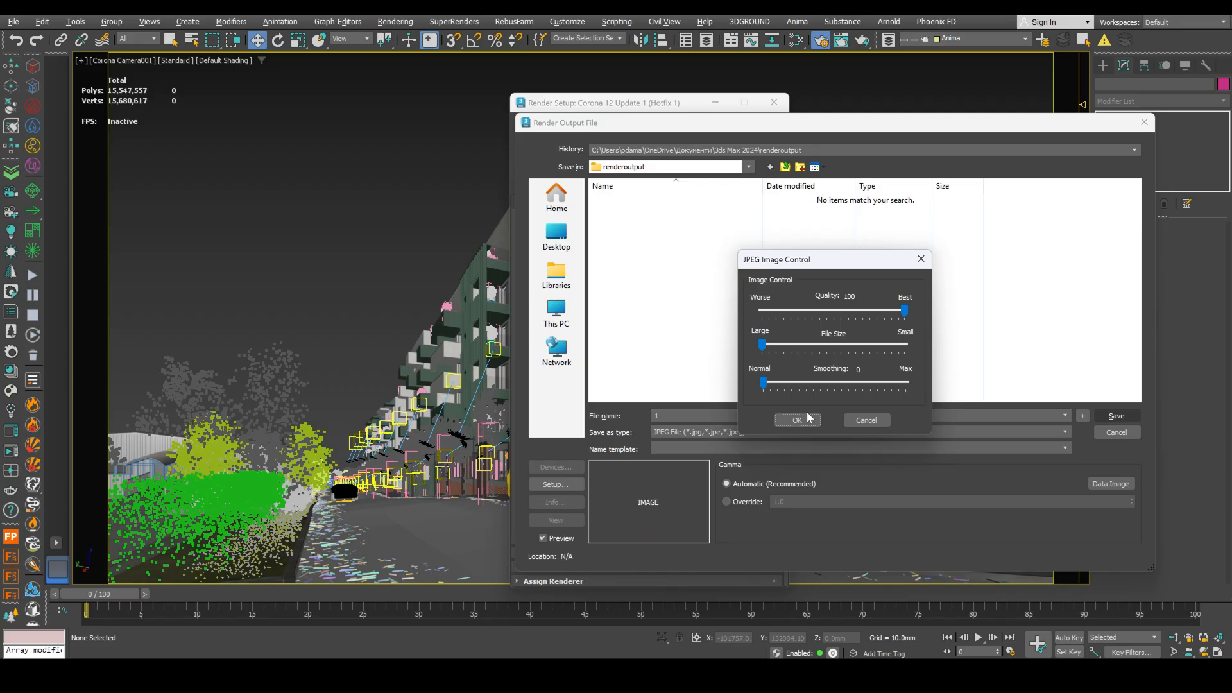
left_click(800, 420)
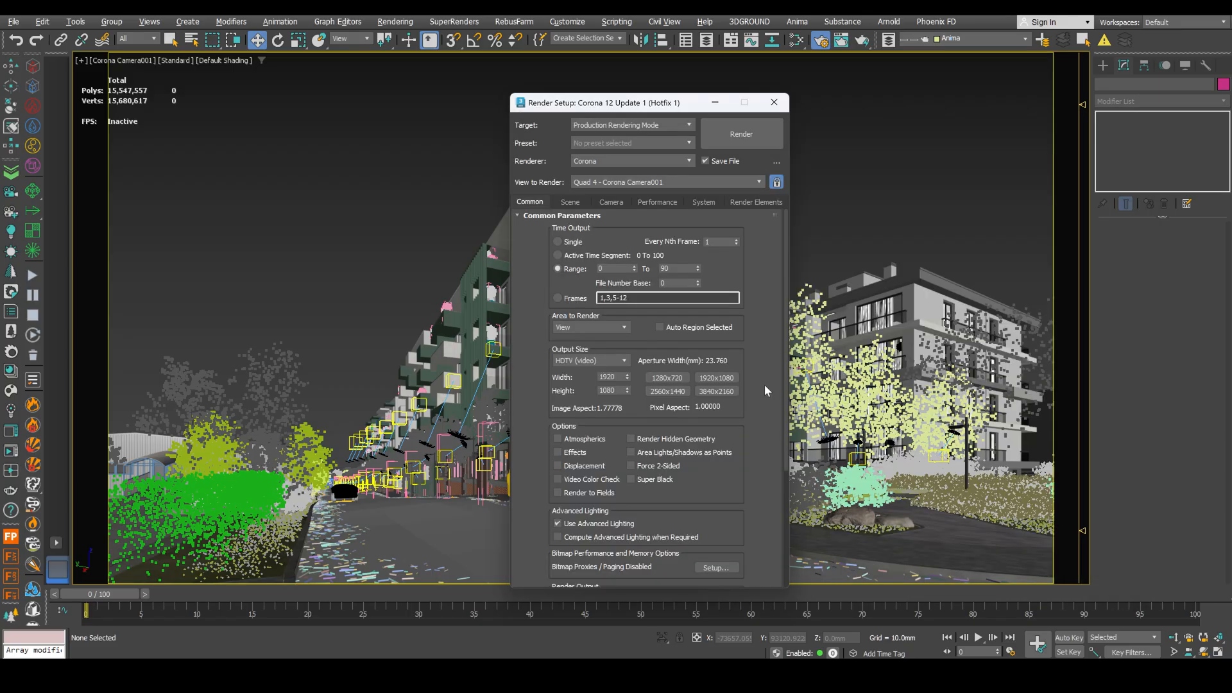
- Bring up the calculator and check the frame rate in Time Configuration
key("XF86Calculator")
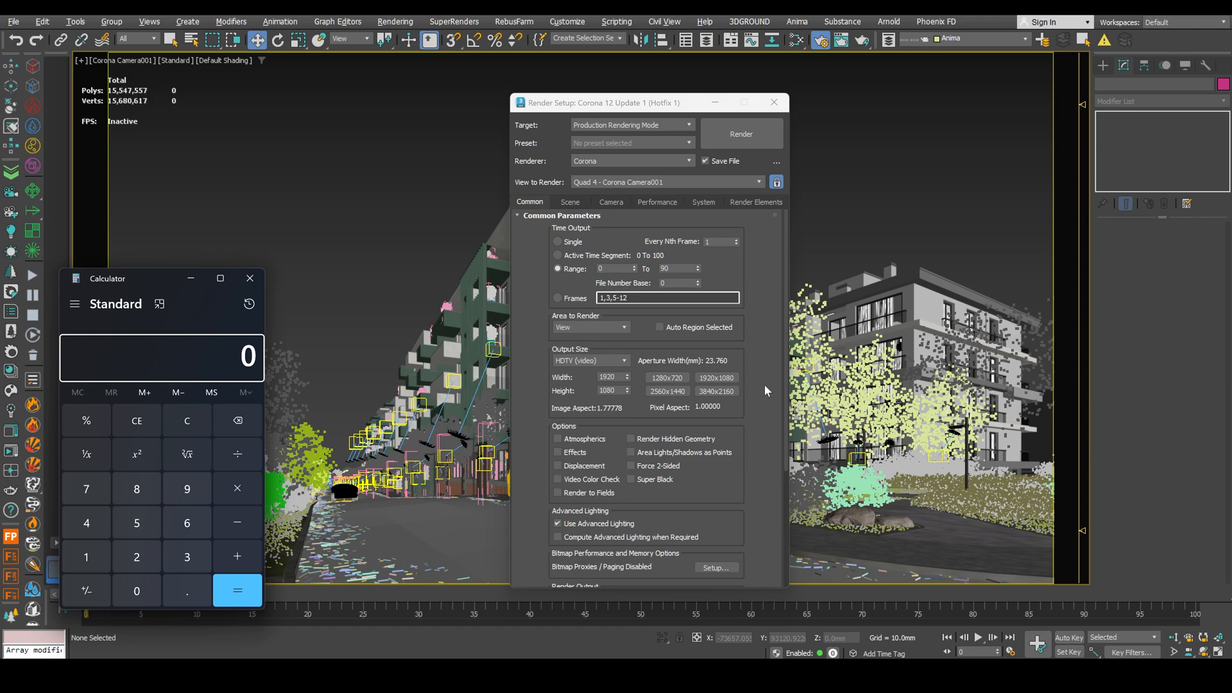
type("1")
key("BackSpace")
type("30")
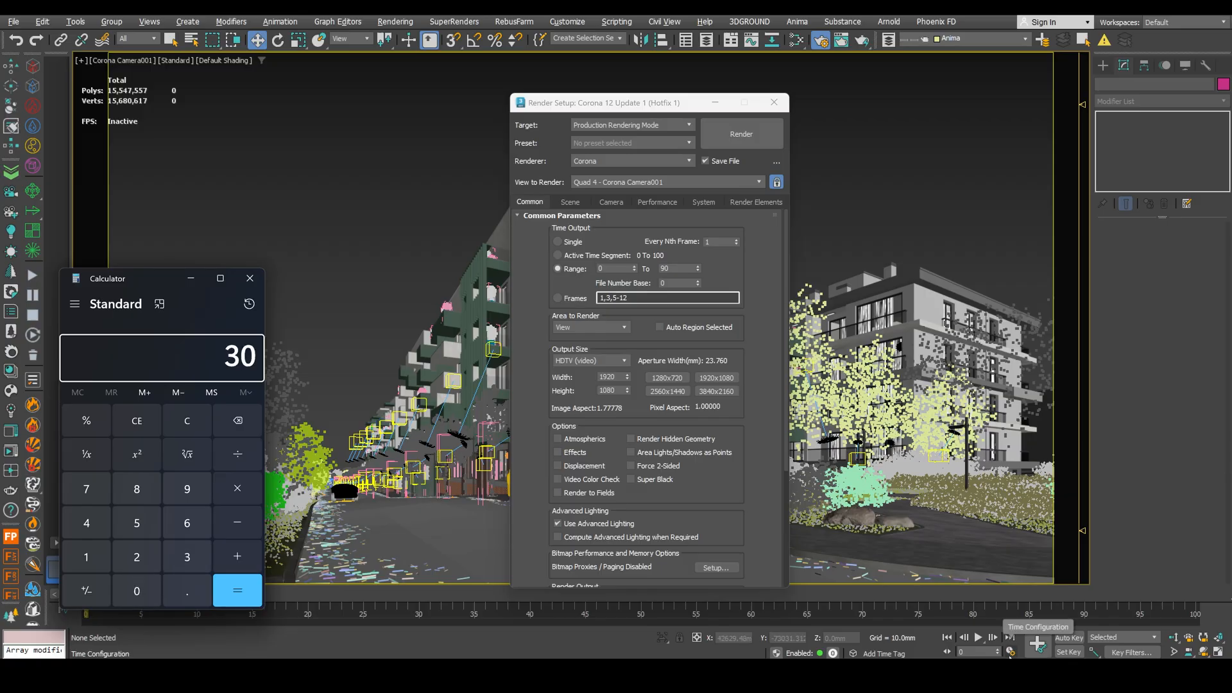
left_click(1011, 652)
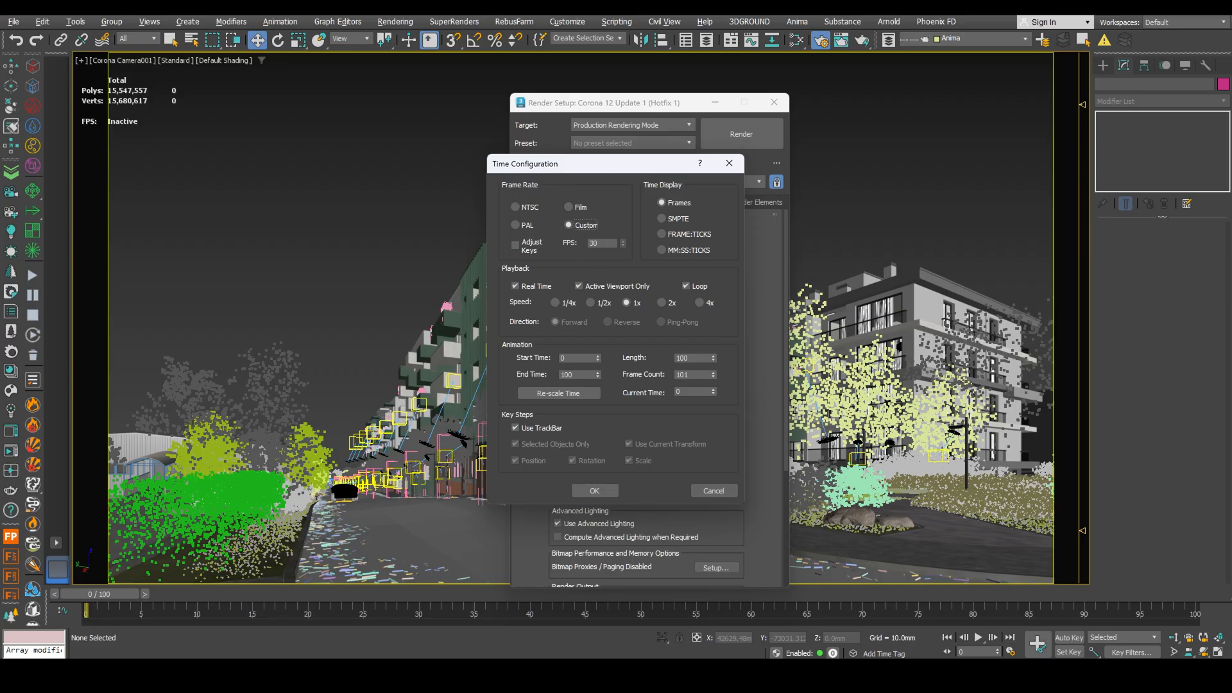
left_click(595, 490)
type("30")
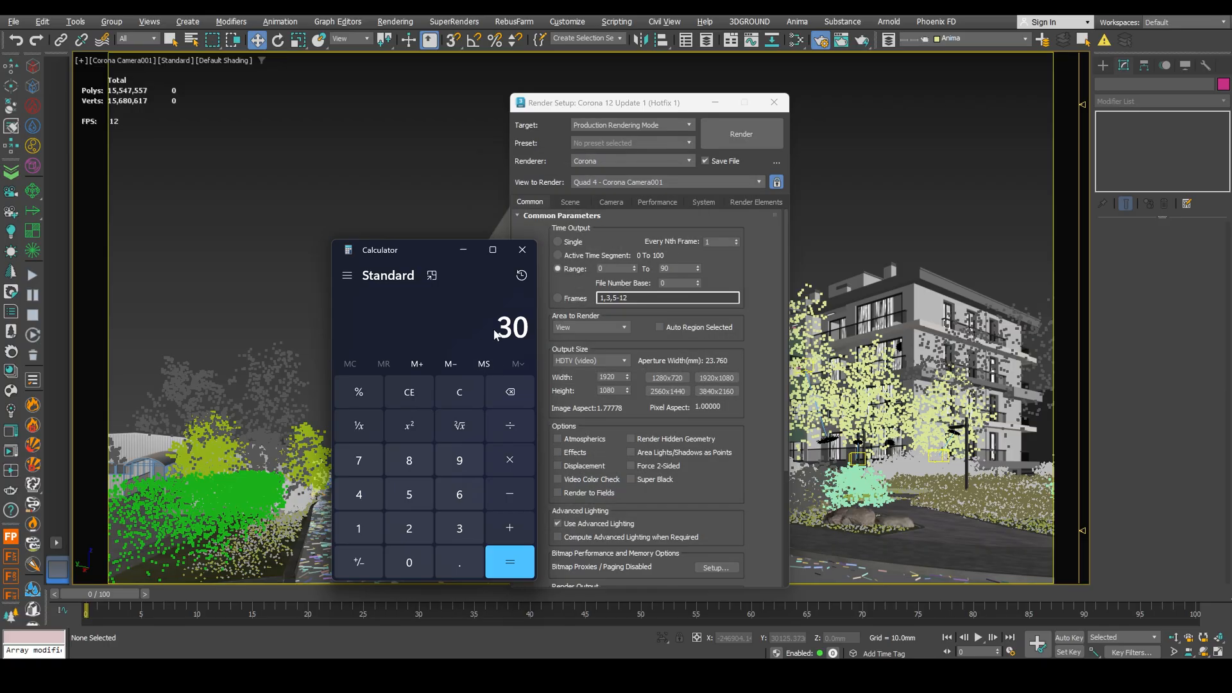
- Compute 30 × 3 × 15 = 1,350 and 1350 ÷ 60 = 22.5 to estimate render time
key("asterisk")
type("1,3")
key("asterisk")
type("15")
key("Return")
key("slash")
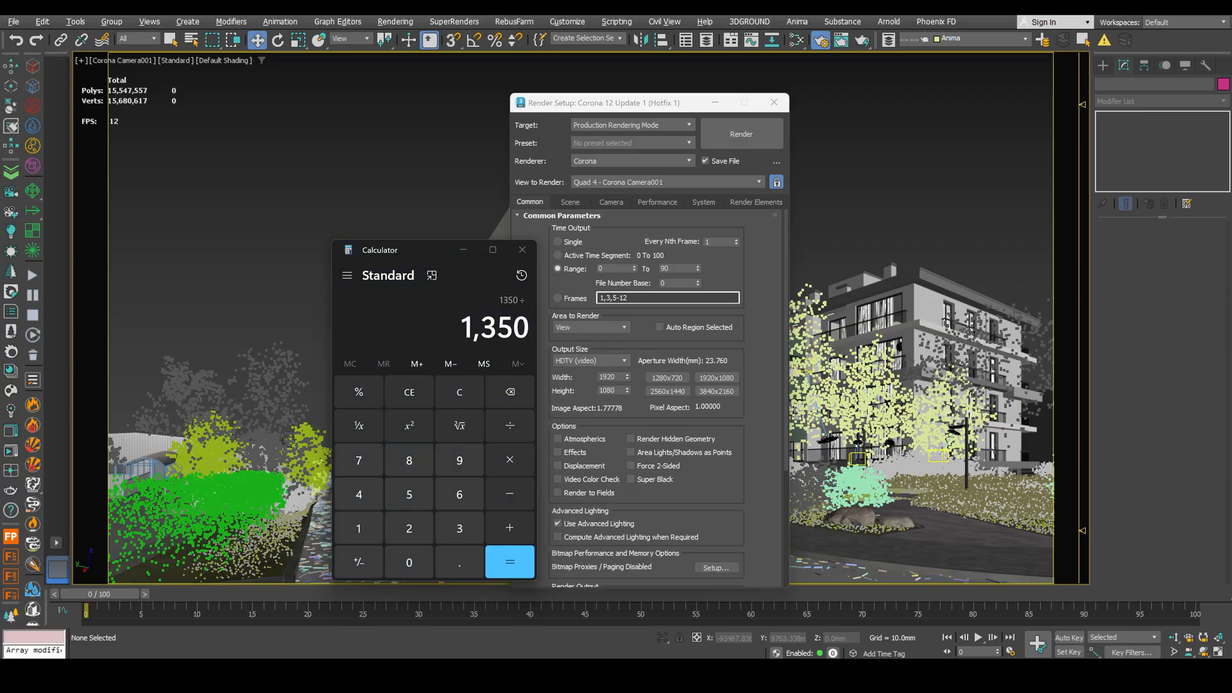
type("60")
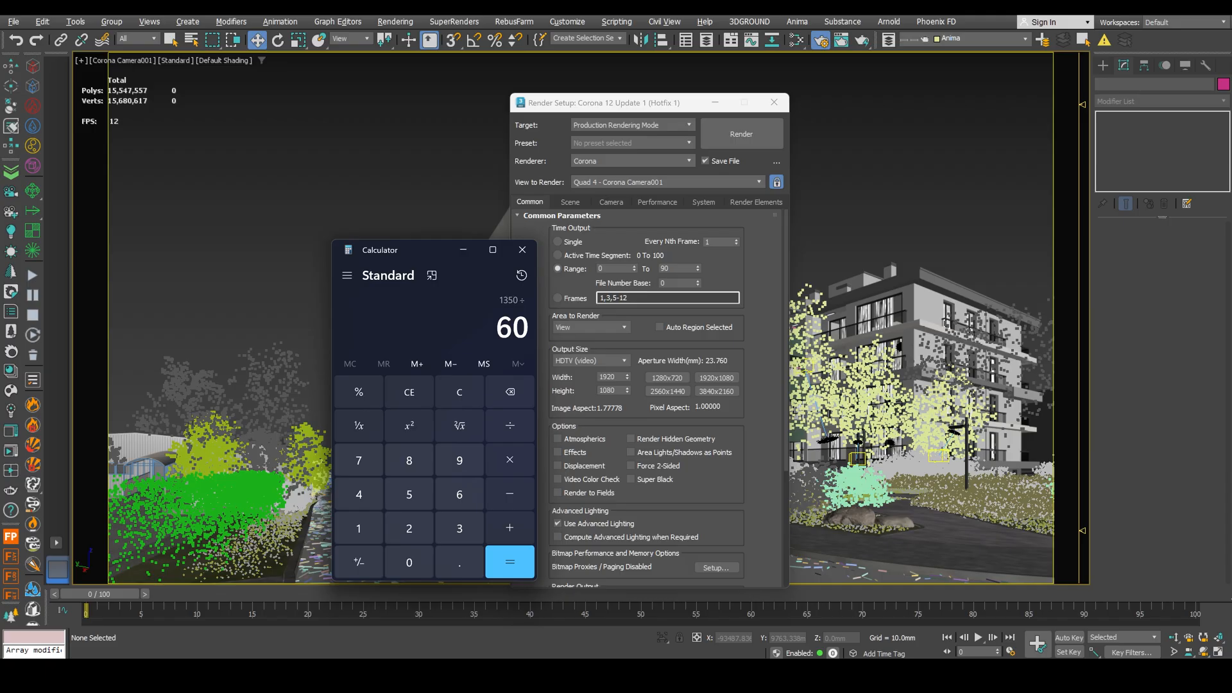
key("Return")
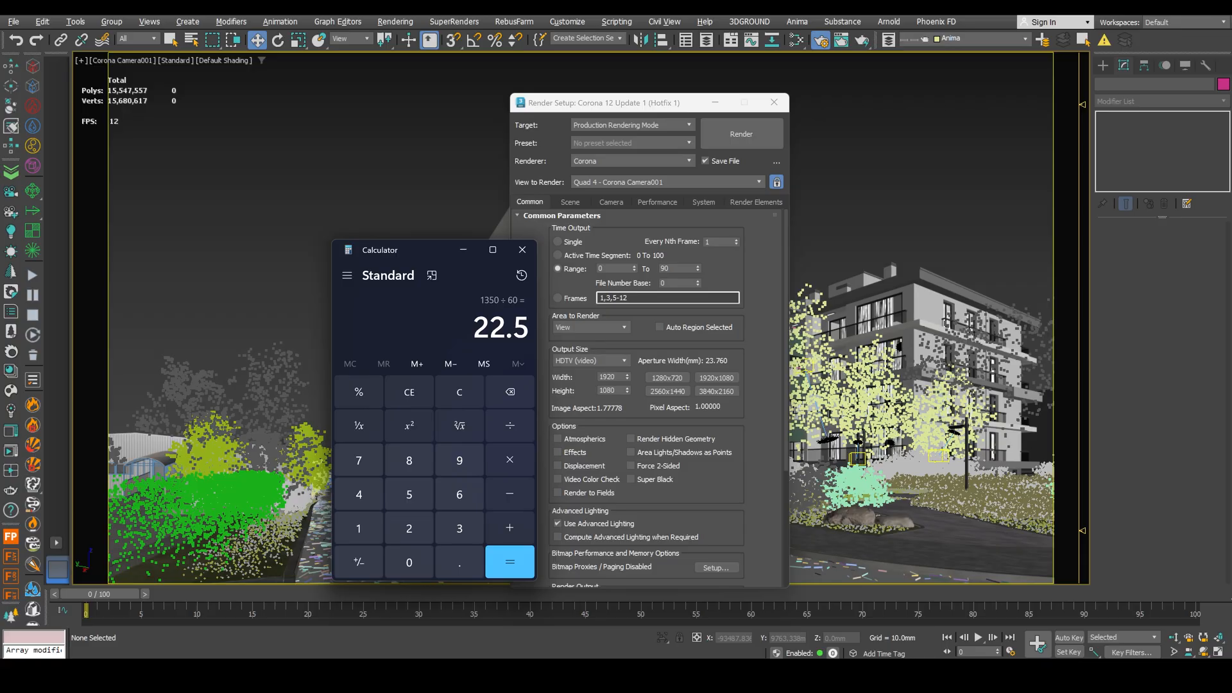
left_click_drag(419, 248, 409, 249)
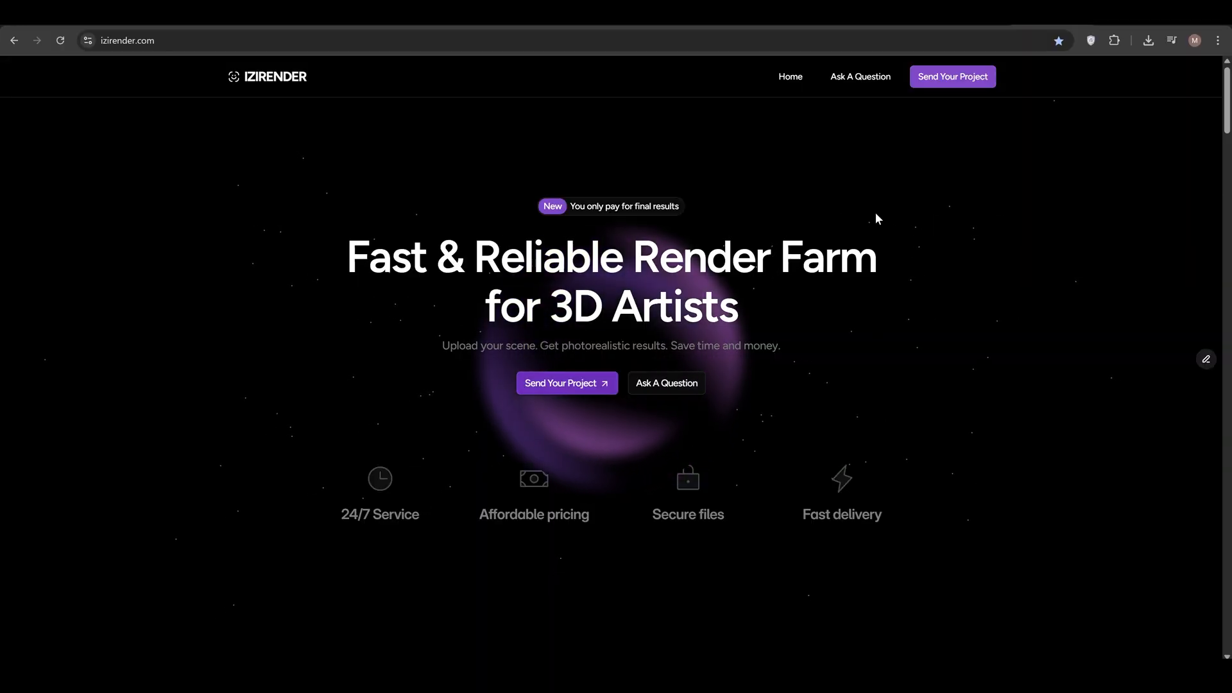
scroll(564, 257, "down", 3)
scroll(565, 256, "down", 3)
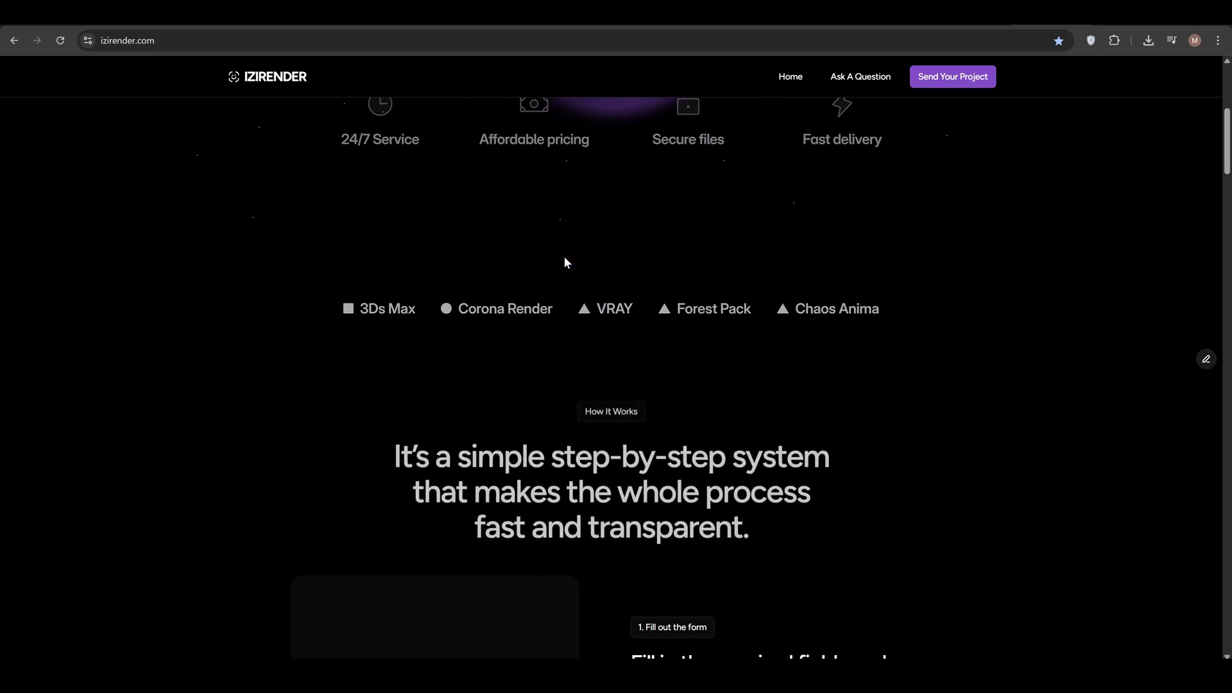
scroll(564, 257, "down", 3)
scroll(564, 256, "down", 3)
scroll(564, 256, "down", 2)
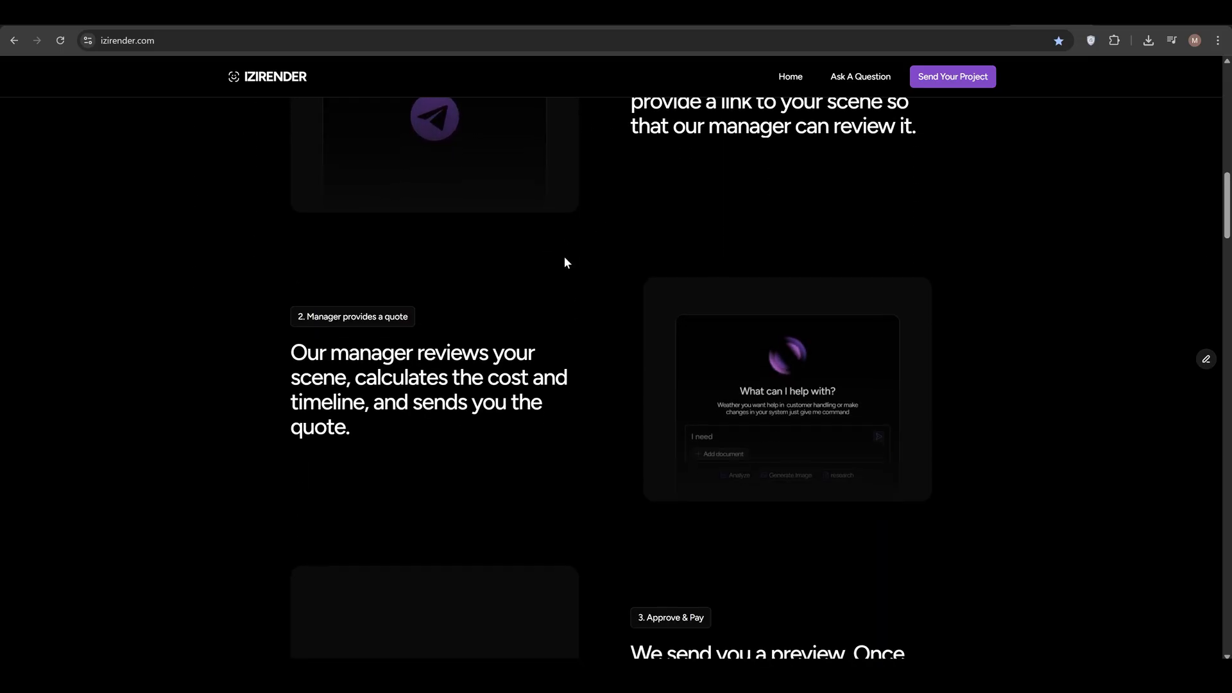
scroll(564, 257, "up", 1)
scroll(564, 257, "down", 5)
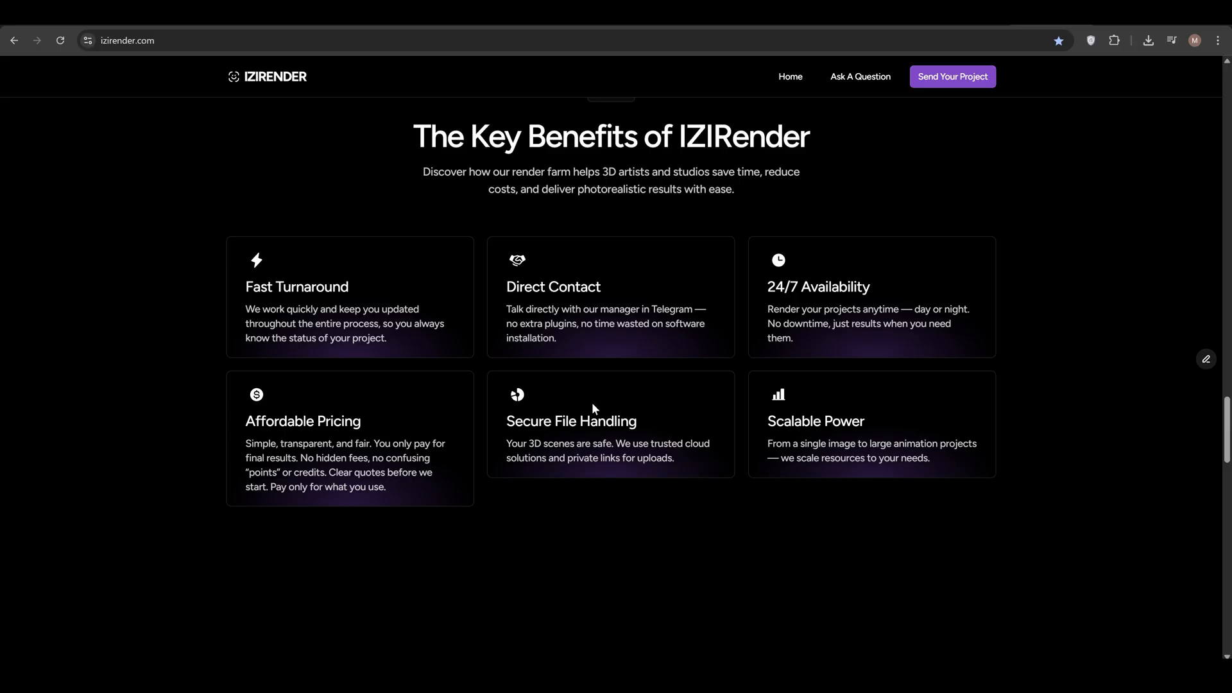
scroll(1108, 454, "up", 10)
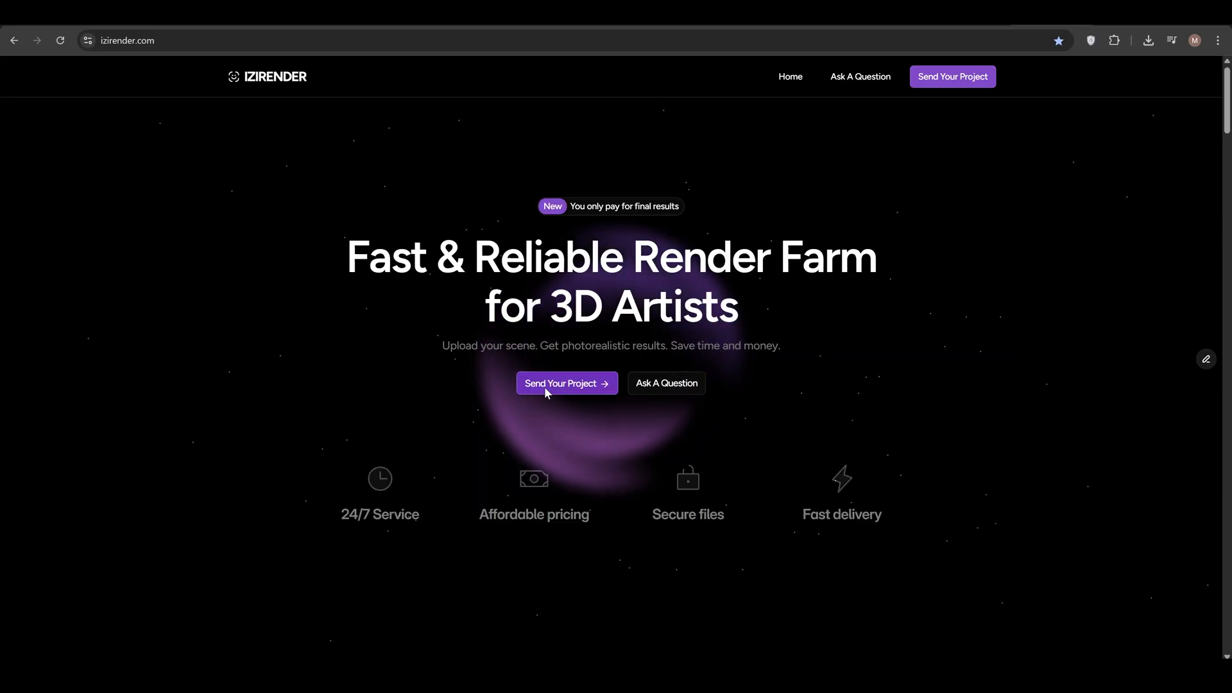
left_click(544, 387)
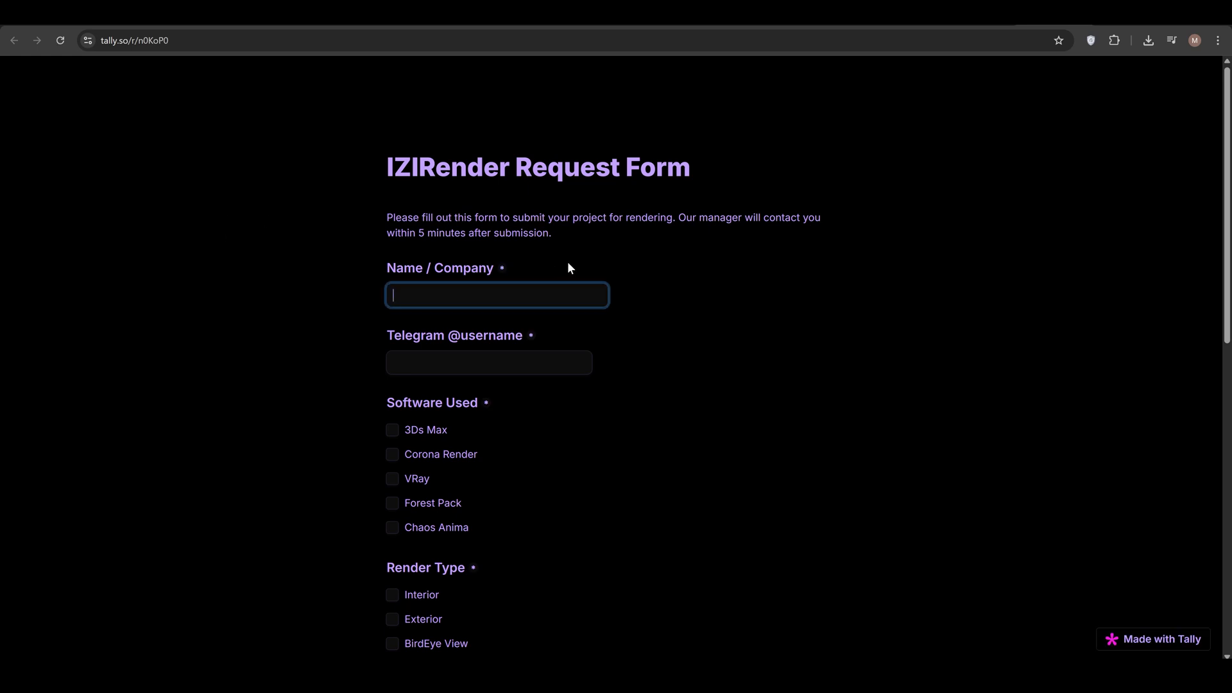
scroll(568, 261, "down", 5)
scroll(568, 261, "down", 4)
scroll(568, 261, "down", 1)
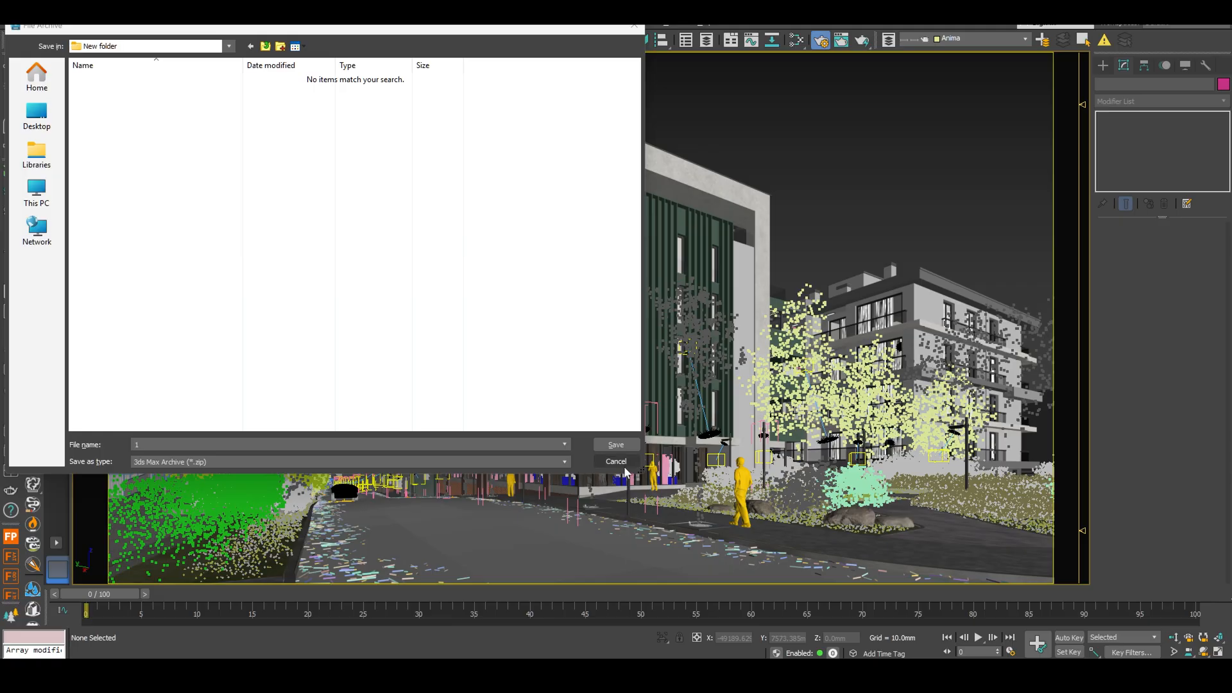
- Keep the '3ds Max Archive (*.zip)' type and save the scene archive
left_click(145, 462)
left_click(158, 473)
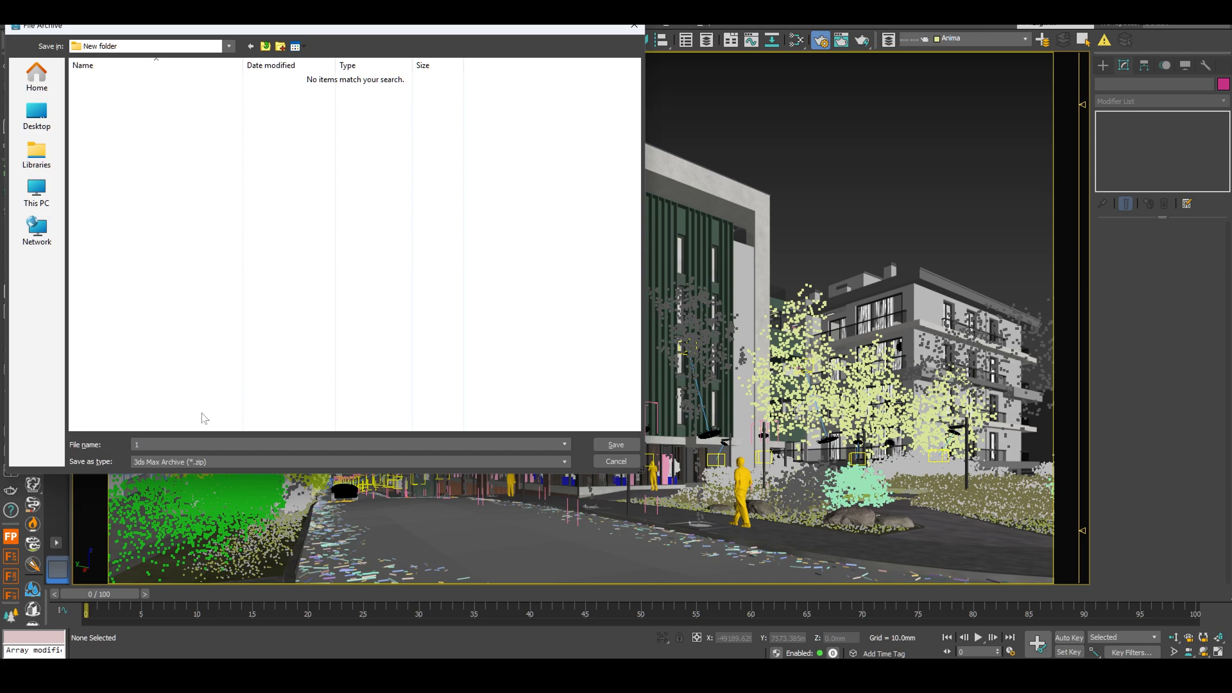
left_click(192, 462)
left_click(199, 500)
left_click(617, 445)
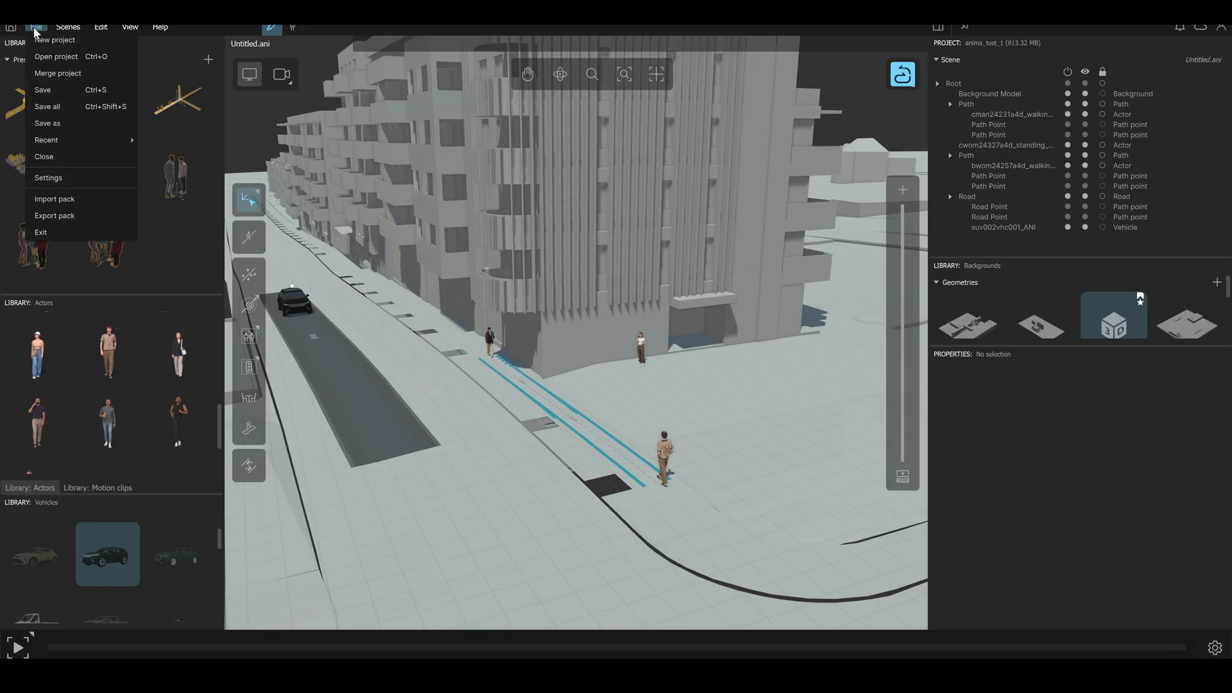
- Save the Anima project under the new name anima_test_11
left_click(63, 125)
type("anima_test_11")
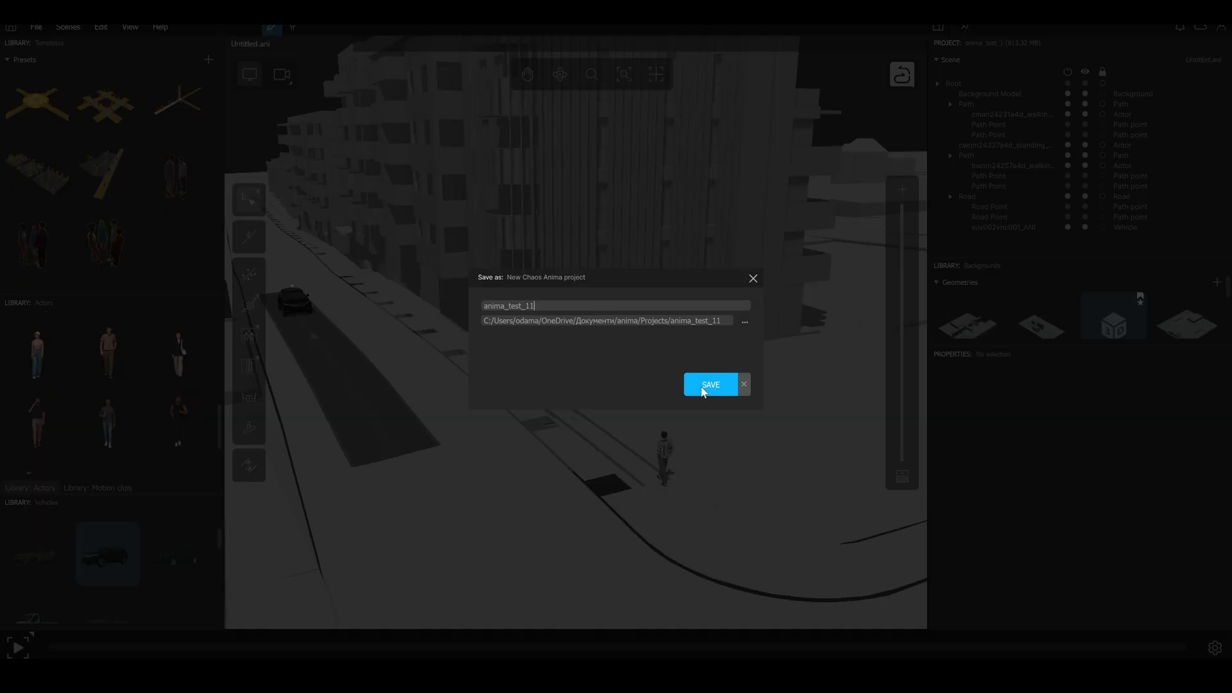
left_click(704, 387)
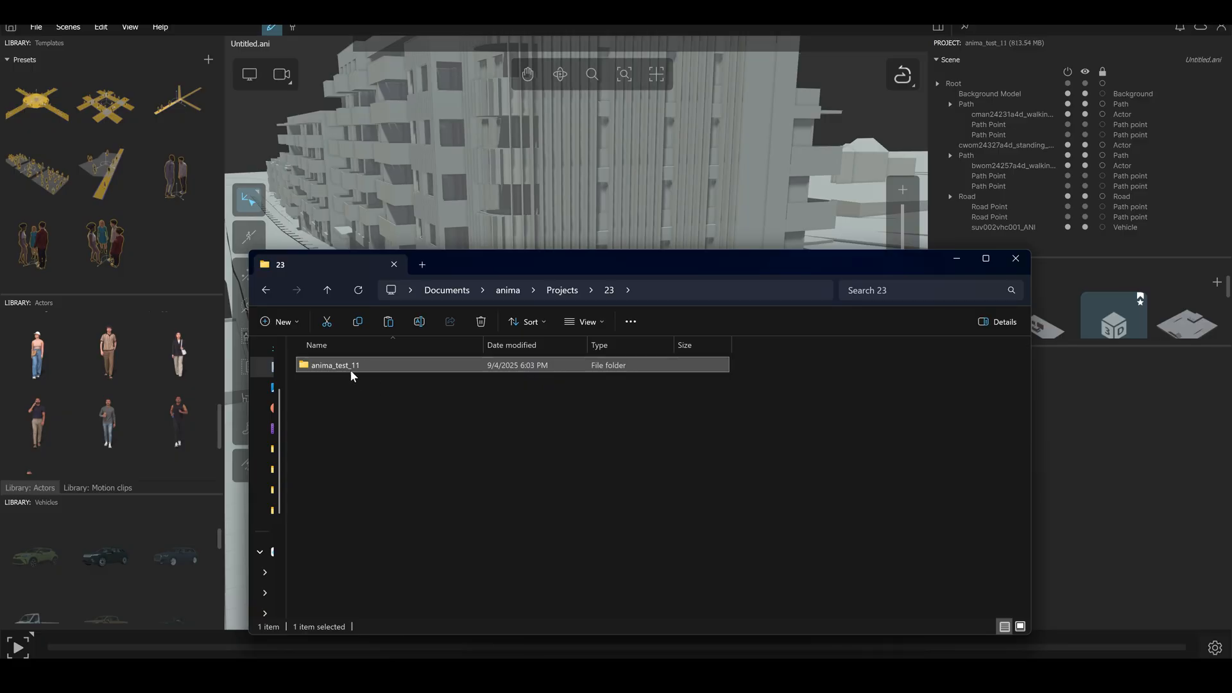
- Pack the anima_test_11 folder into a ZIP archive for the render farm
right_click(351, 370)
left_click(414, 220)
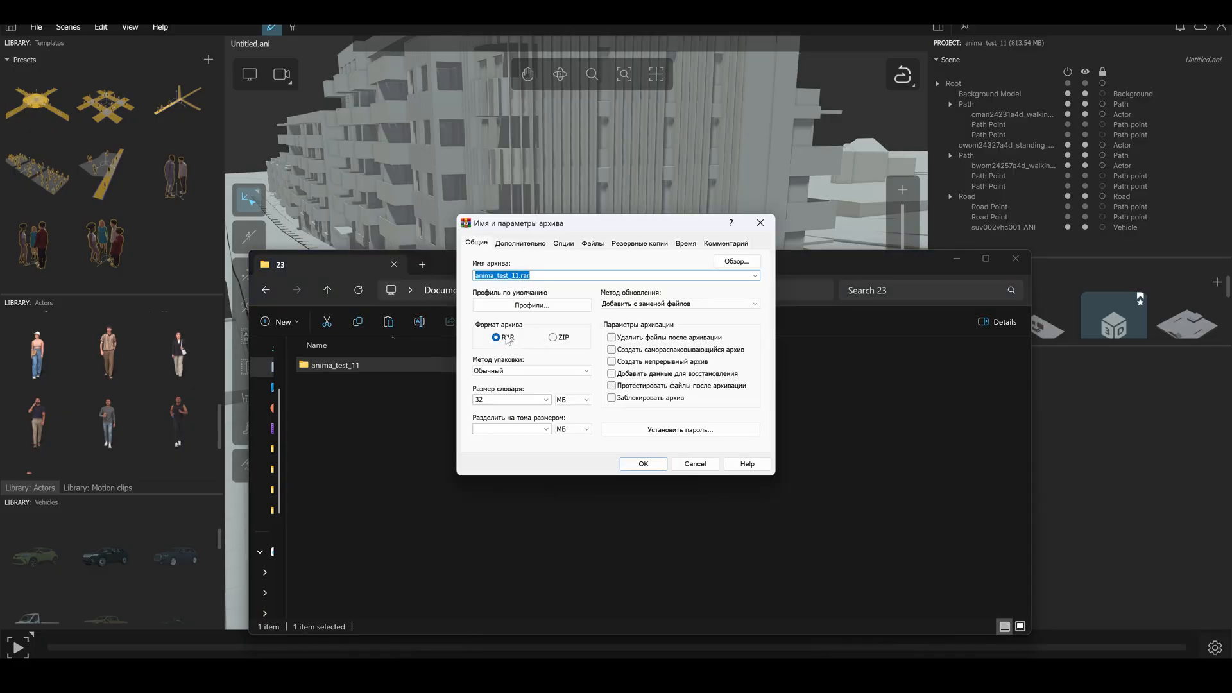
left_click(554, 337)
left_click(643, 463)
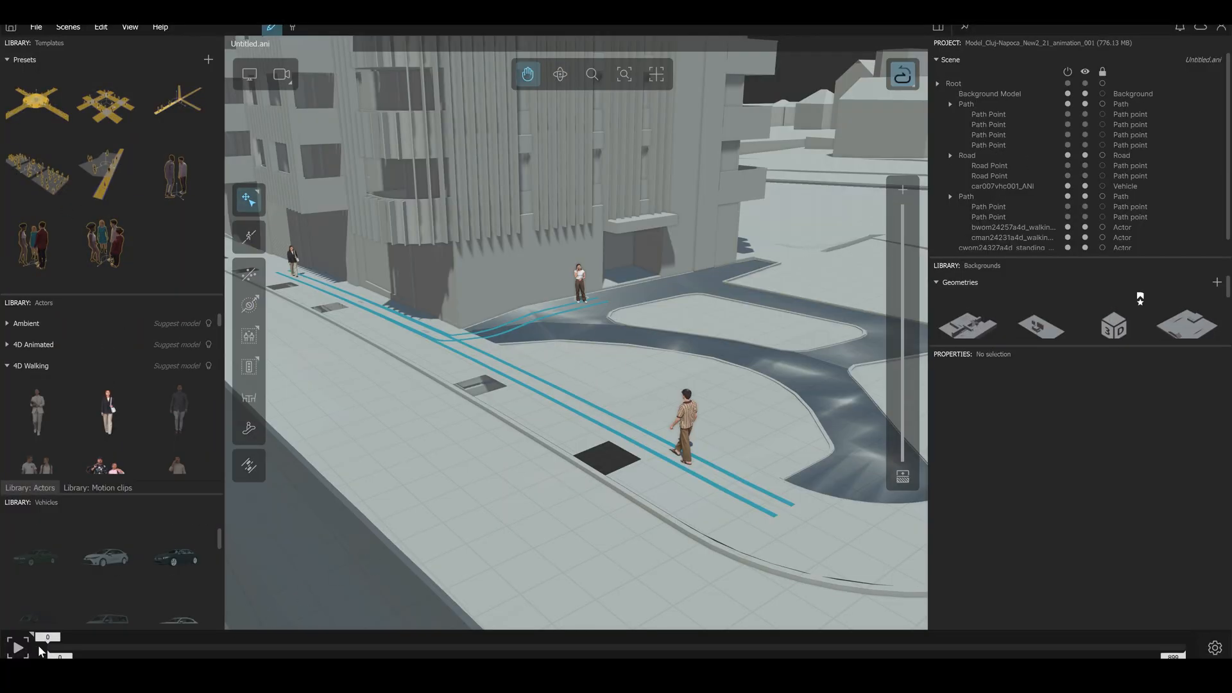
left_click(18, 650)
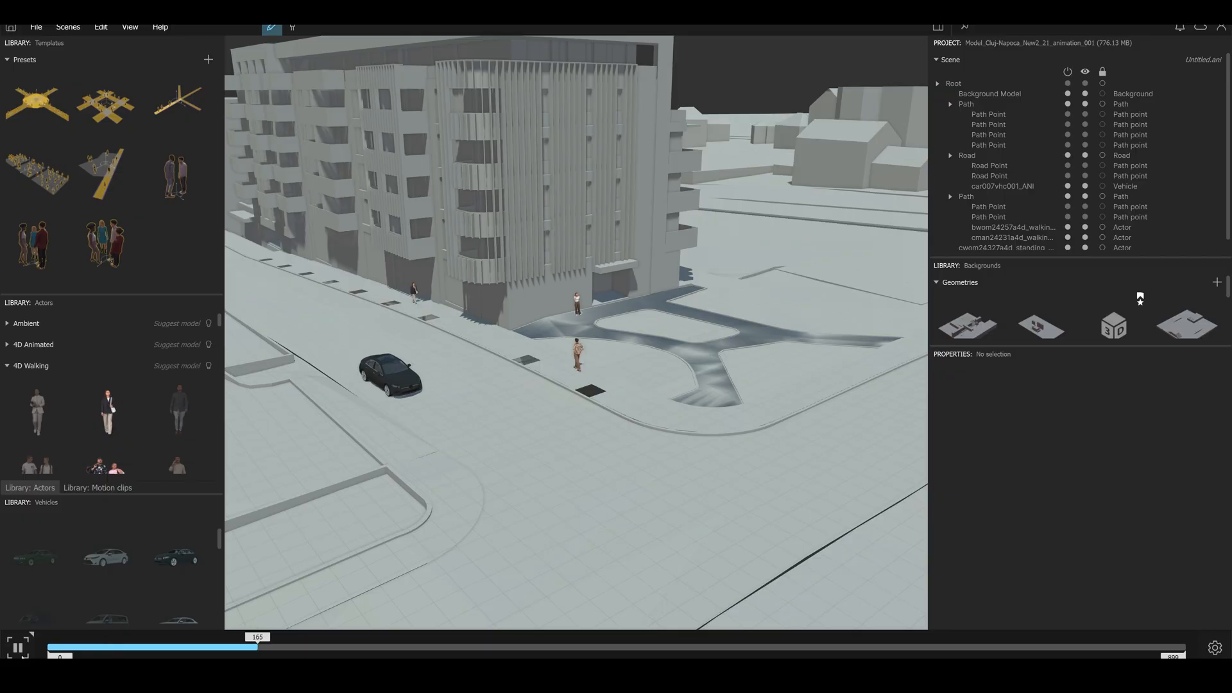
left_click(18, 649)
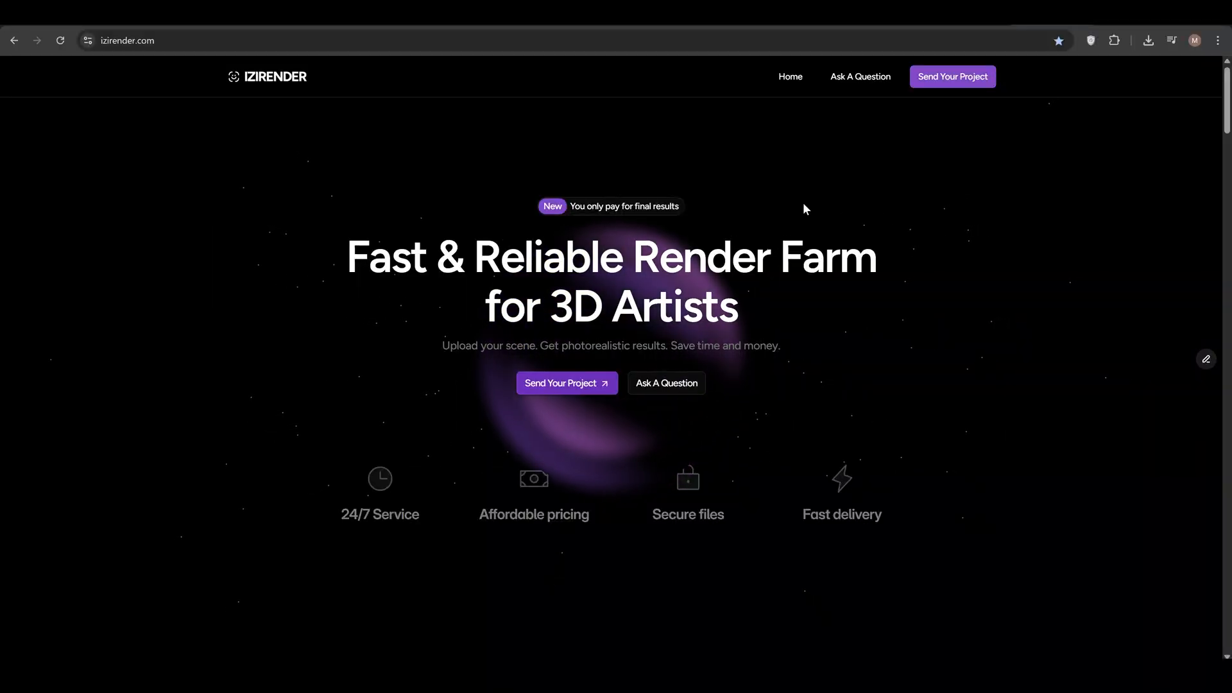
scroll(565, 256, "down", 3)
scroll(564, 256, "down", 3)
scroll(565, 256, "down", 3)
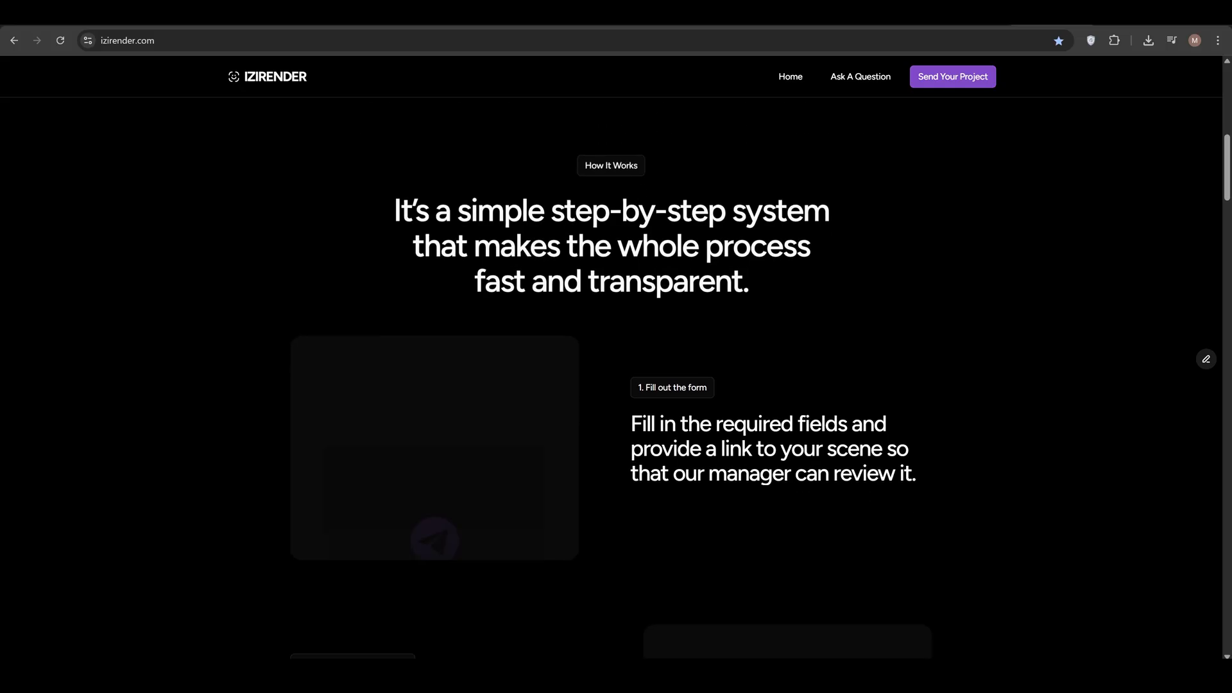
scroll(564, 257, "down", 3)
scroll(564, 256, "down", 3)
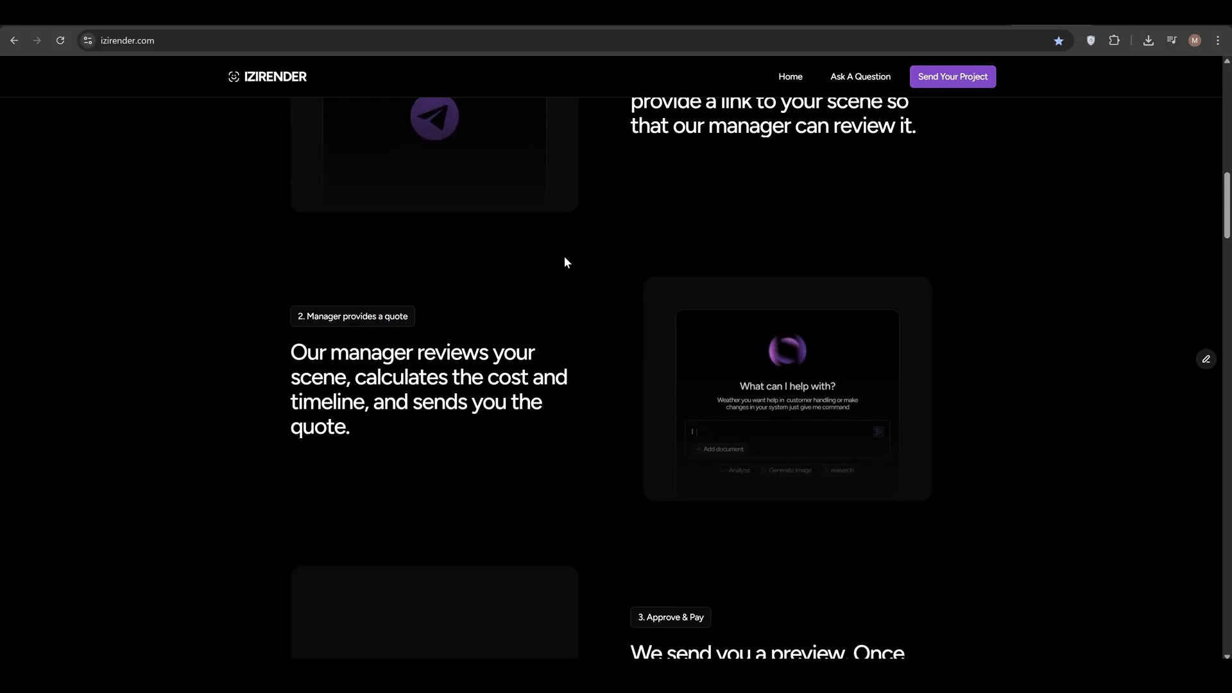
scroll(564, 256, "down", 2)
scroll(564, 258, "up", 5)
scroll(564, 257, "up", 5)
scroll(564, 257, "up", 2)
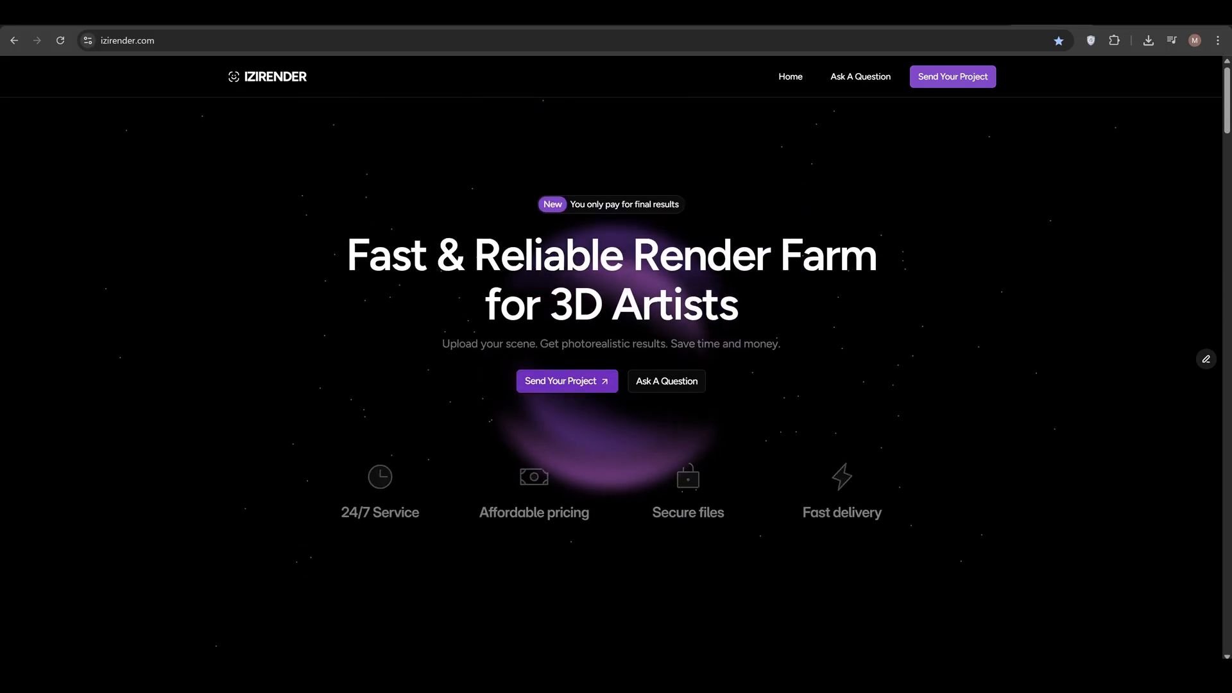